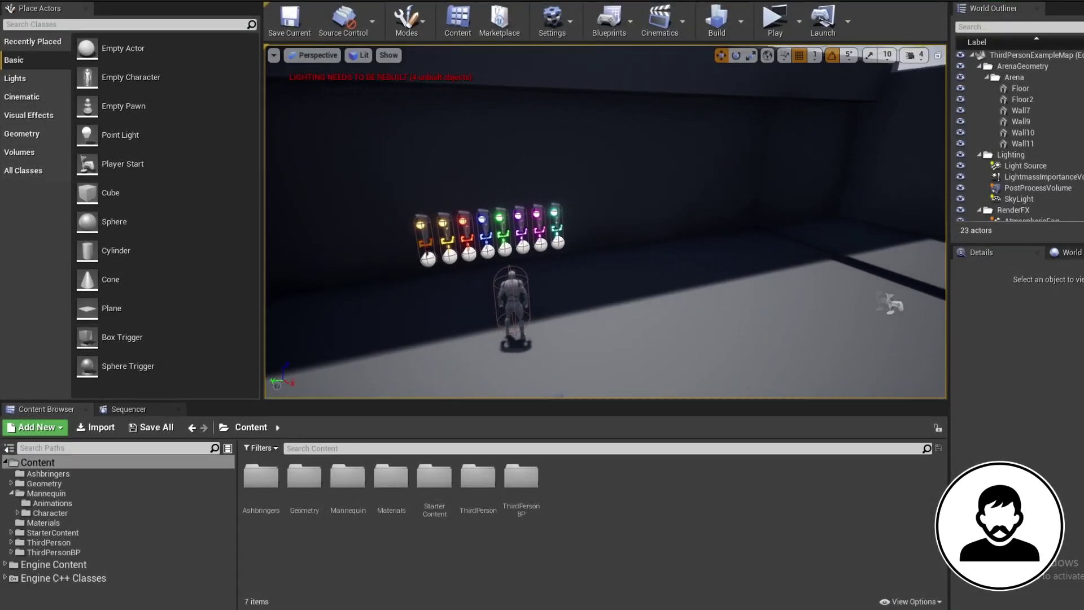
Place a Nav Mesh Bounds Volume on the floor, show navigation, and scale it to about 5.76.
right_drag(467, 316, 467, 316)
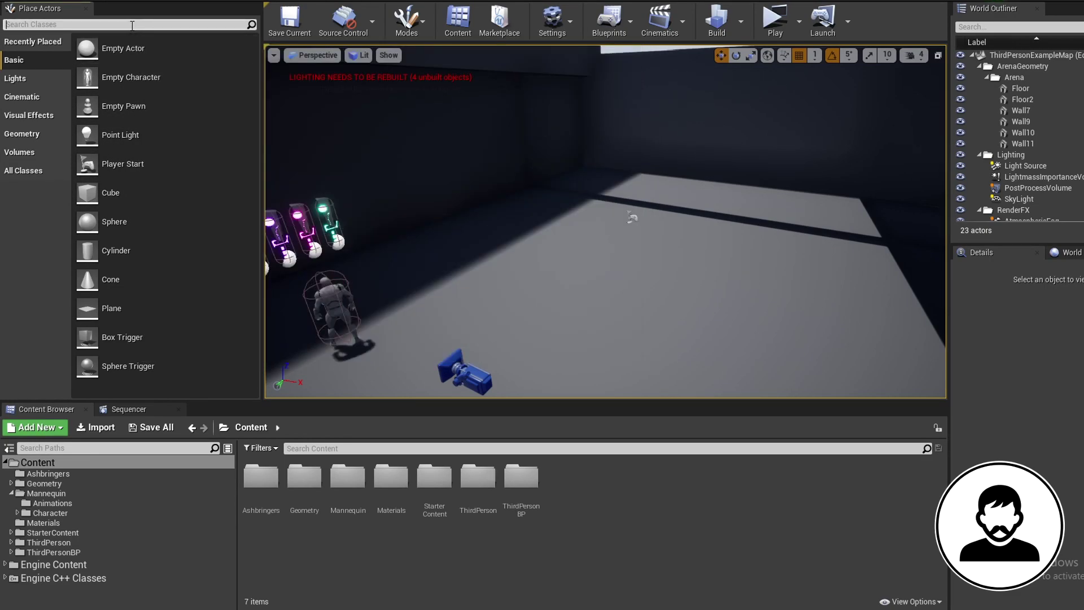
text(nav)
drag(107, 104, 553, 247)
key(p)
key(w)
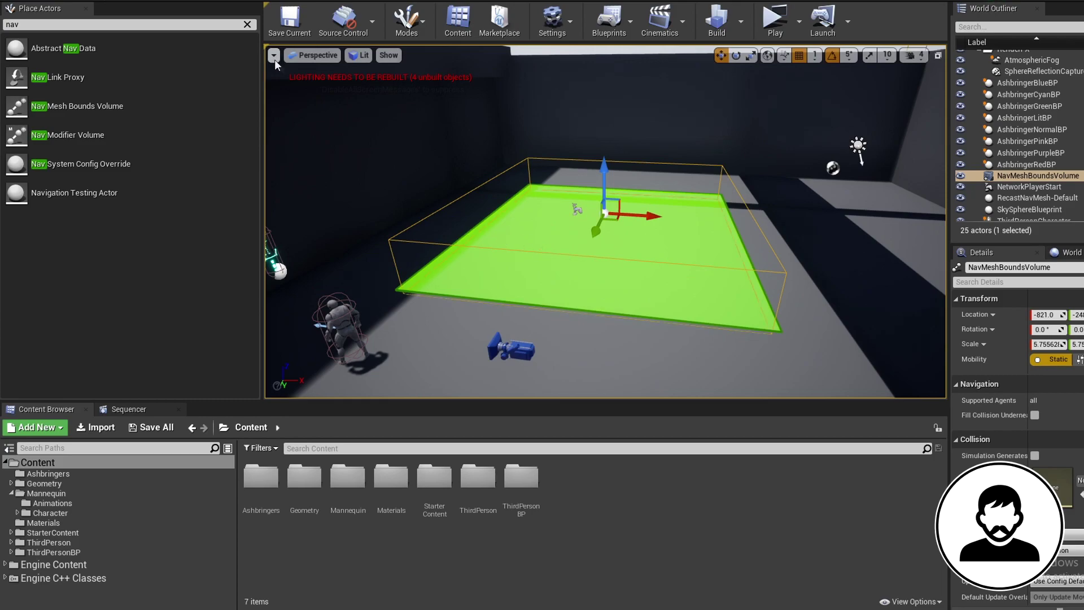
Create a new folder named NPC in Content and open it.
click(247, 24)
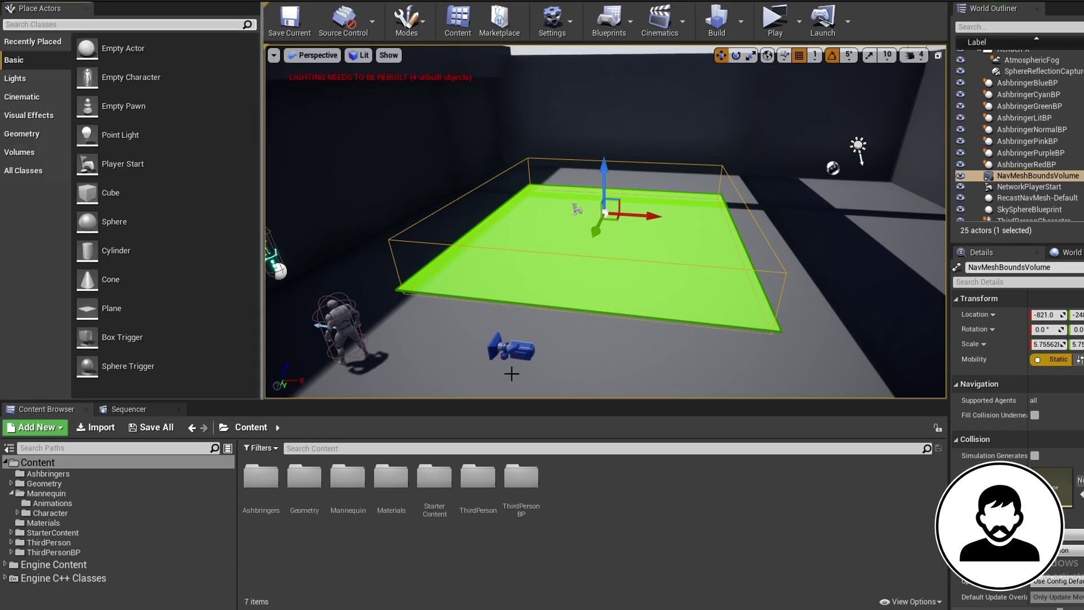
right_click(567, 490)
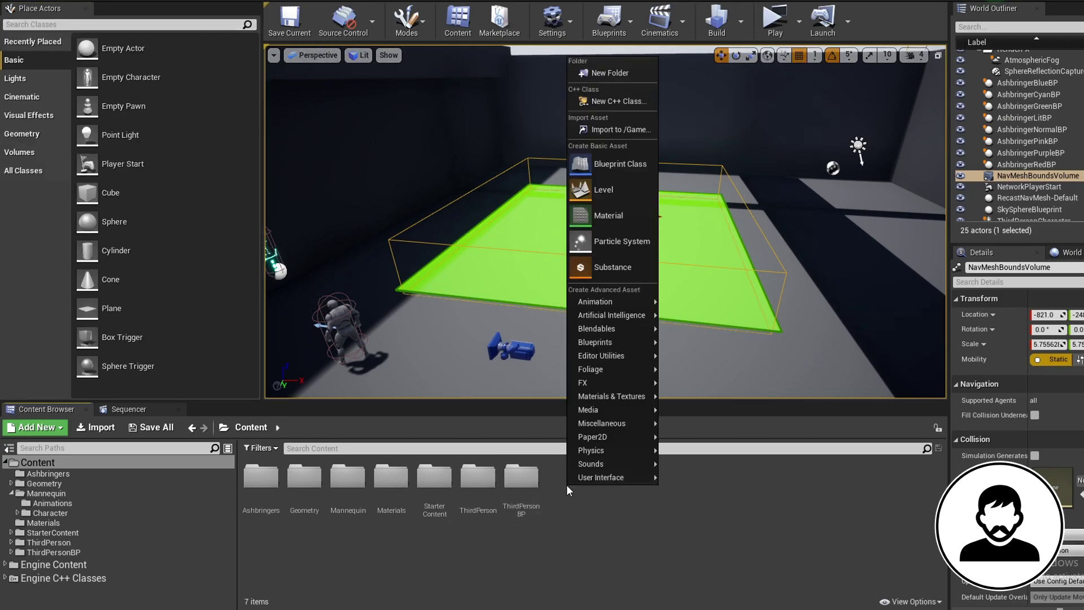
click(614, 73)
text(NPC)
key(Return)
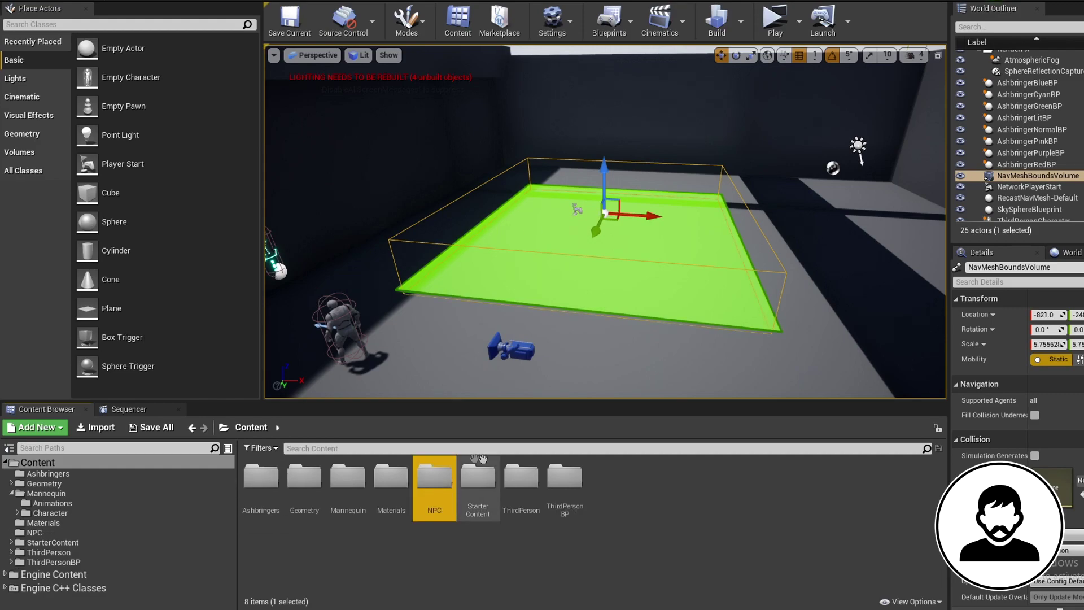
double_click(433, 477)
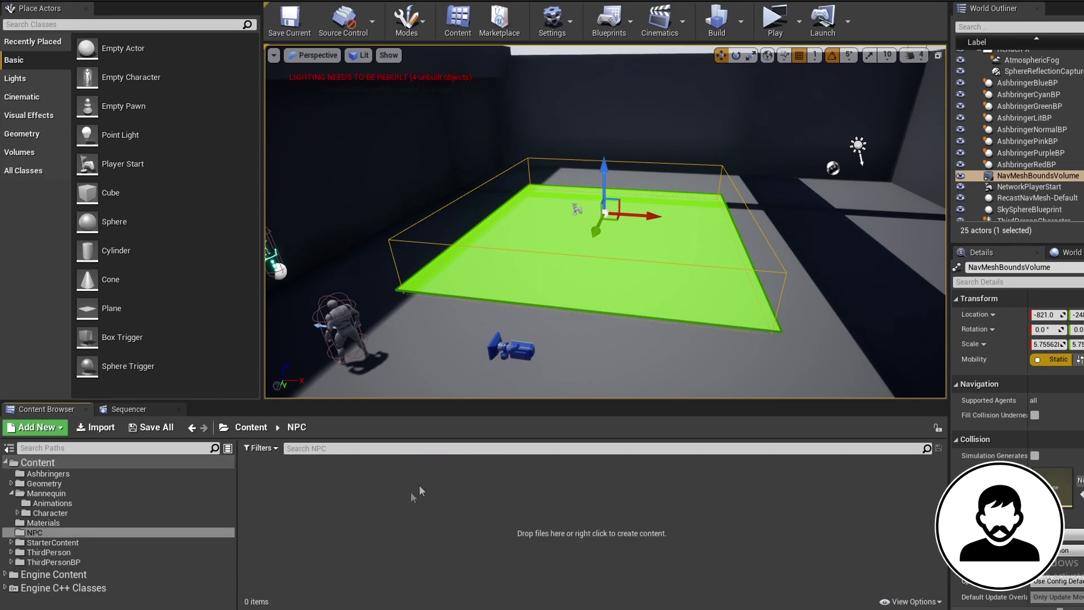
Create an AIController-based Blueprint Class named NPC_AI.
right_click(295, 494)
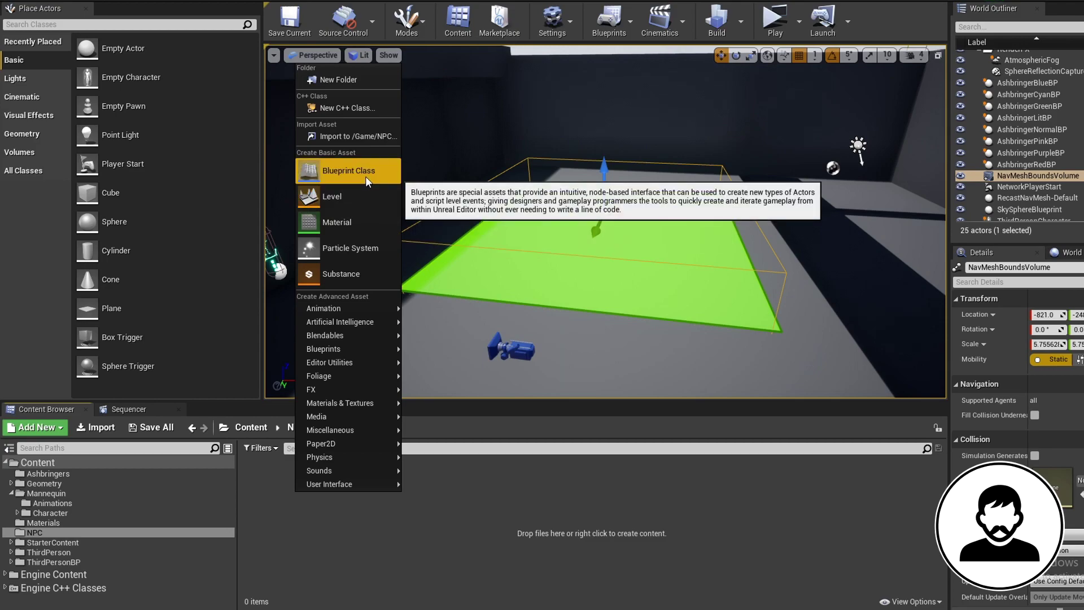
click(364, 170)
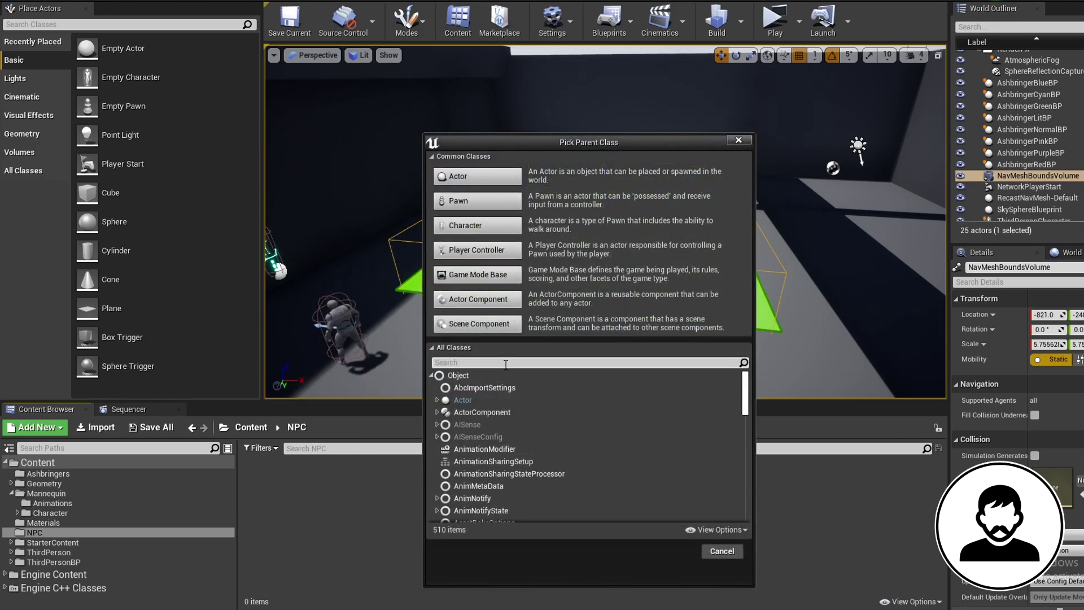
click(506, 363)
text(ai contro)
click(469, 407)
click(667, 496)
text(NPC_AI)
key(Return)
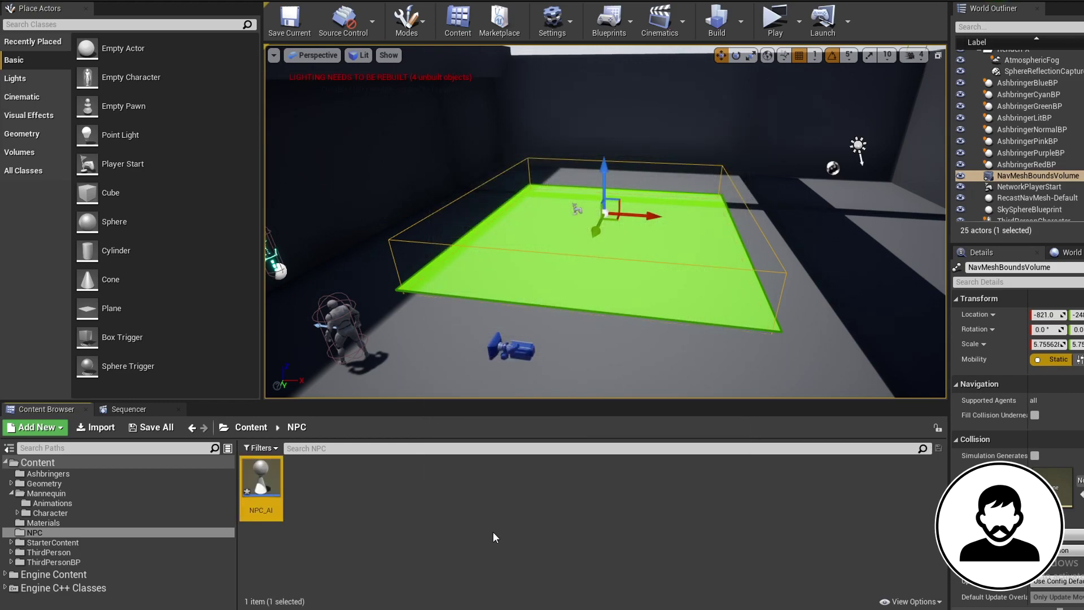
click(493, 534)
Create a Blackboard asset named NPC_BB.
right_click(337, 482)
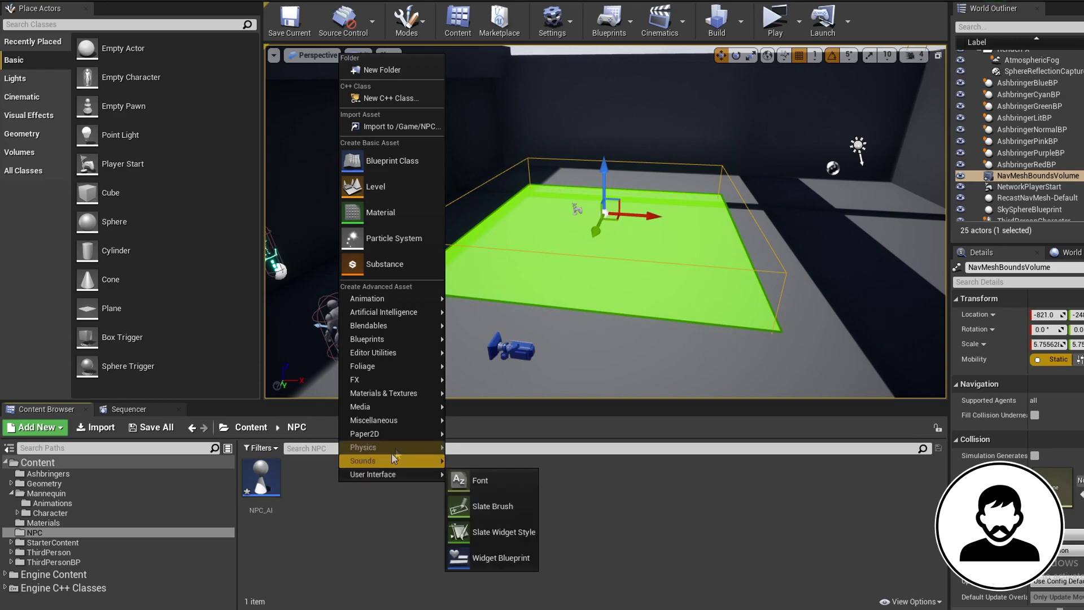
mouse_move(408, 314)
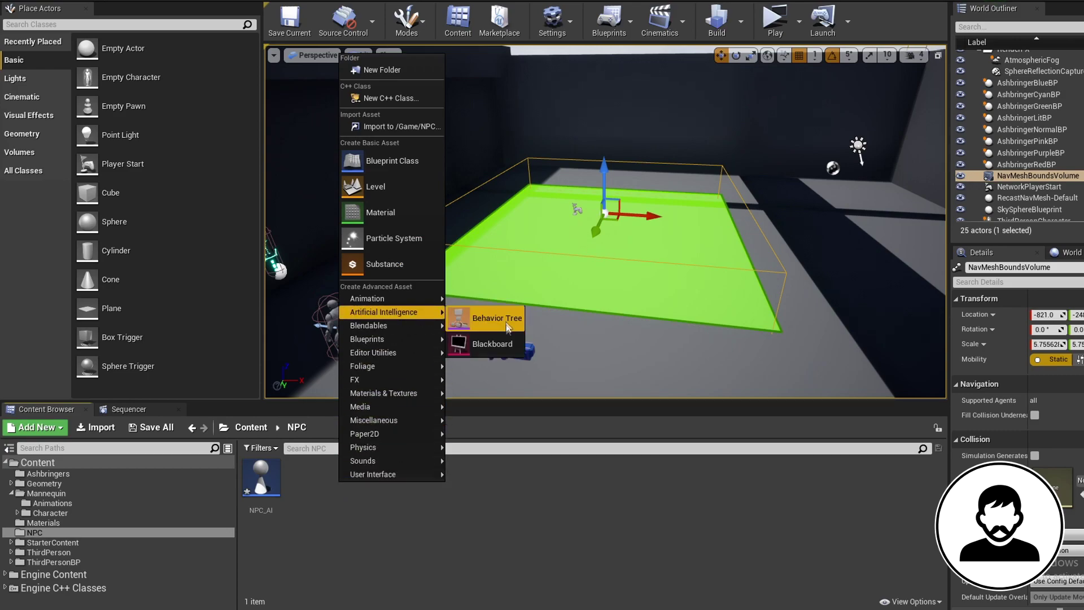
click(493, 344)
text(NPC_BB)
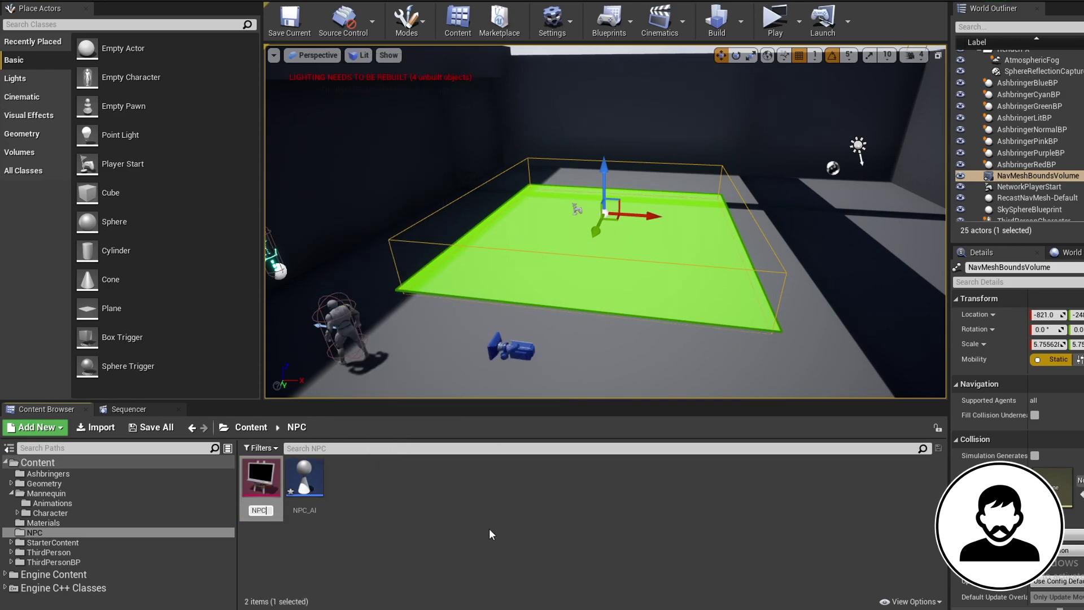
key(Return)
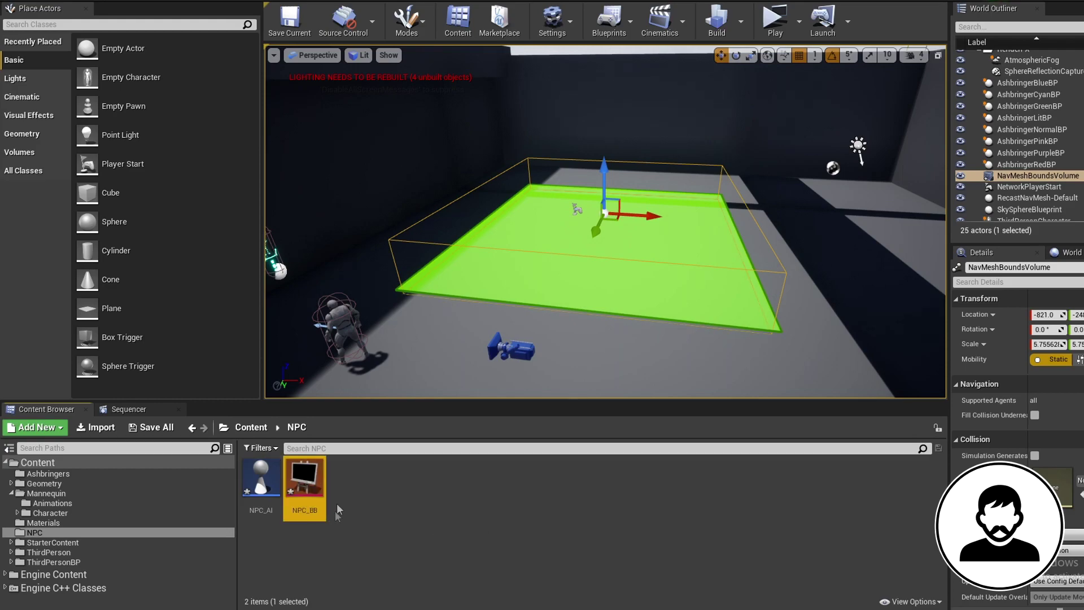
Create a Behavior Tree asset named NPC_BT.
right_click(358, 479)
mouse_move(412, 310)
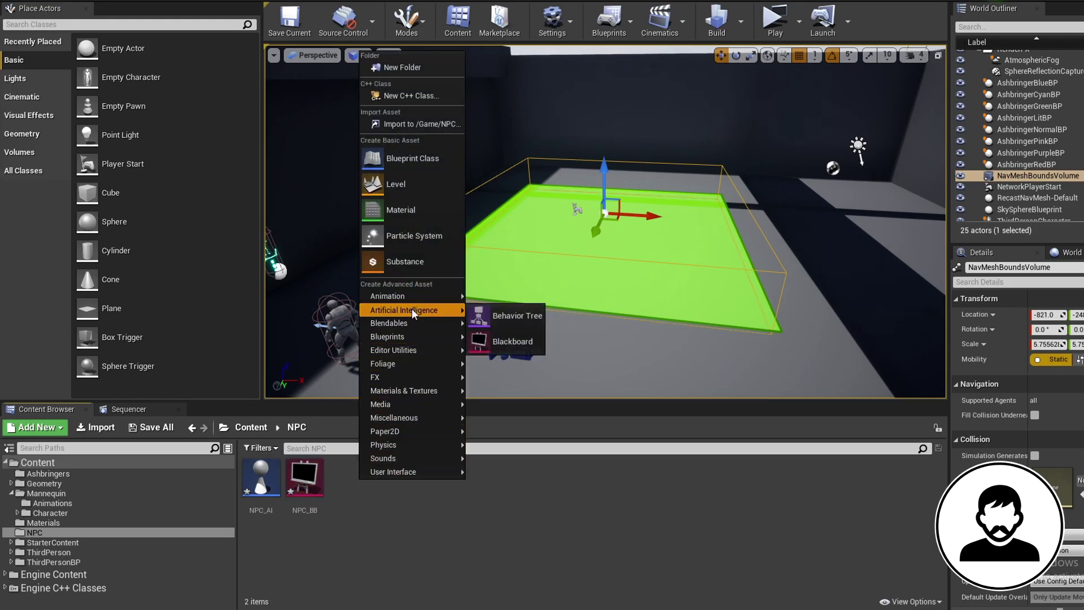
click(482, 312)
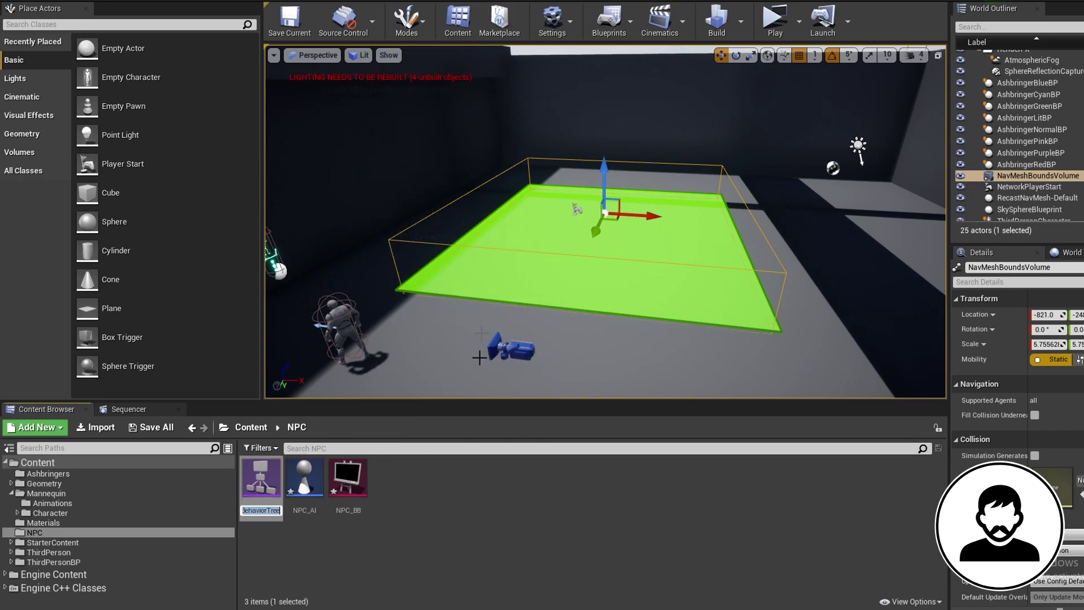
text(NPC_BT)
key(Return)
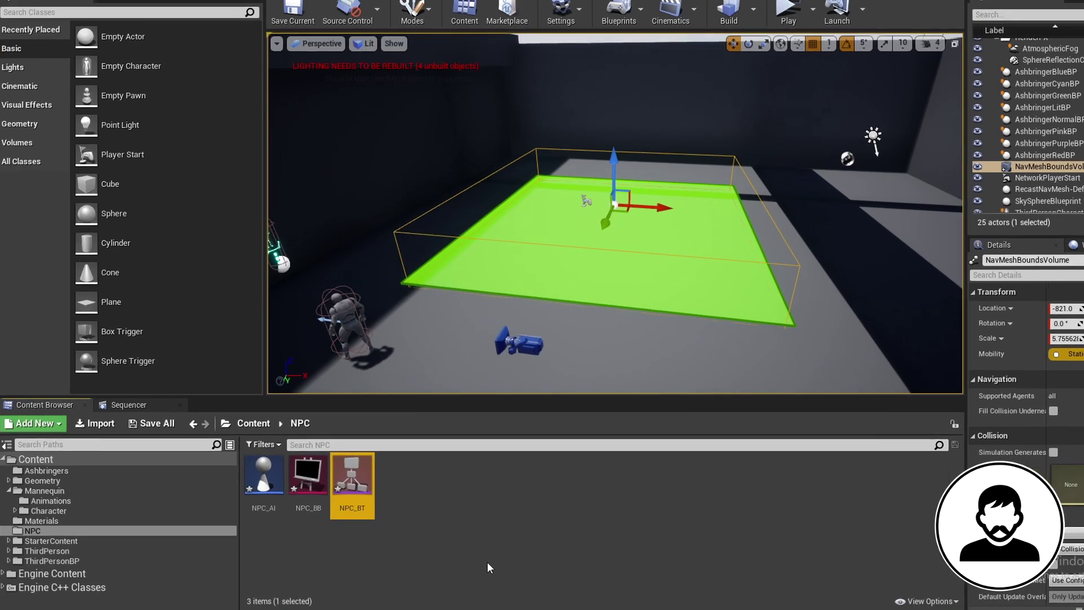
click(487, 561)
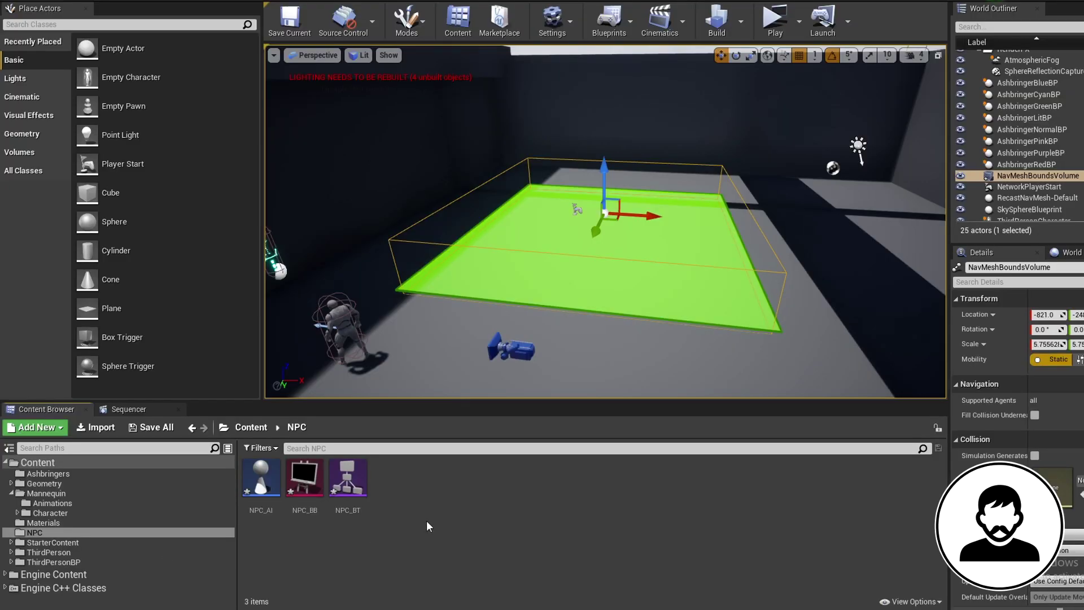
click(1033, 219)
Duplicate the ThirdPersonCharacter blueprint as NPC.
right_click(1034, 220)
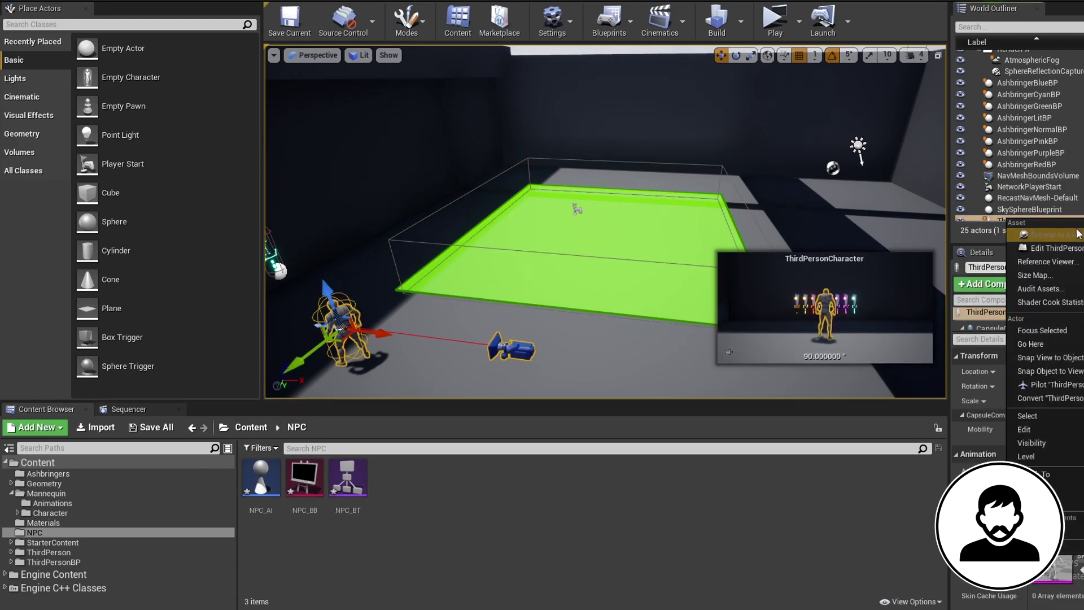
click(1017, 249)
right_click(265, 481)
click(356, 252)
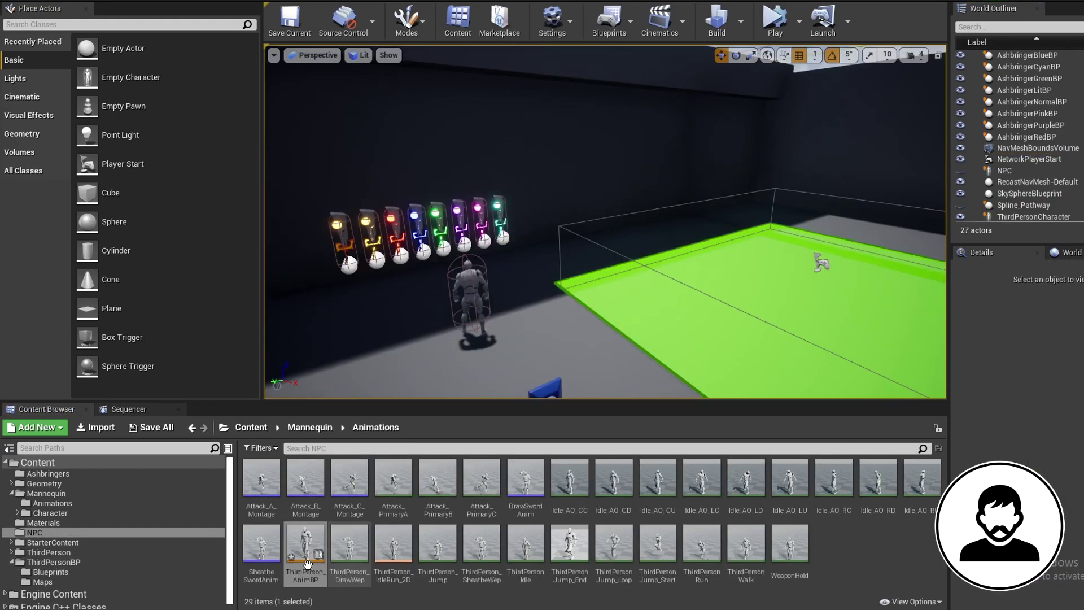
Duplicate ThirdPerson_AnimBP as NPC_AnimBP and move it into the NPC folder.
right_click(307, 563)
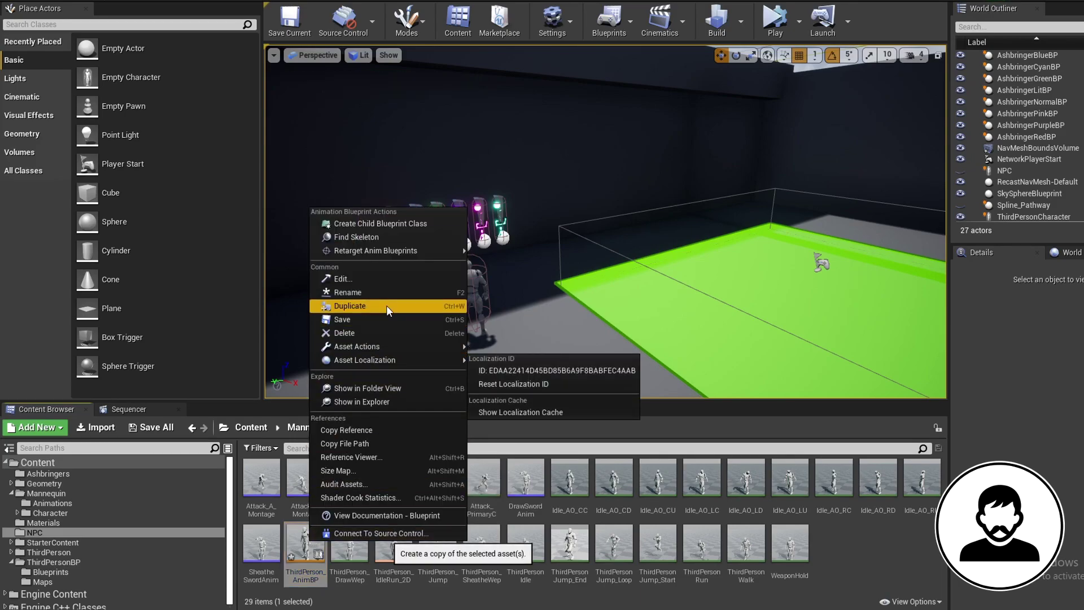
click(387, 305)
text(NPC_AnimBP)
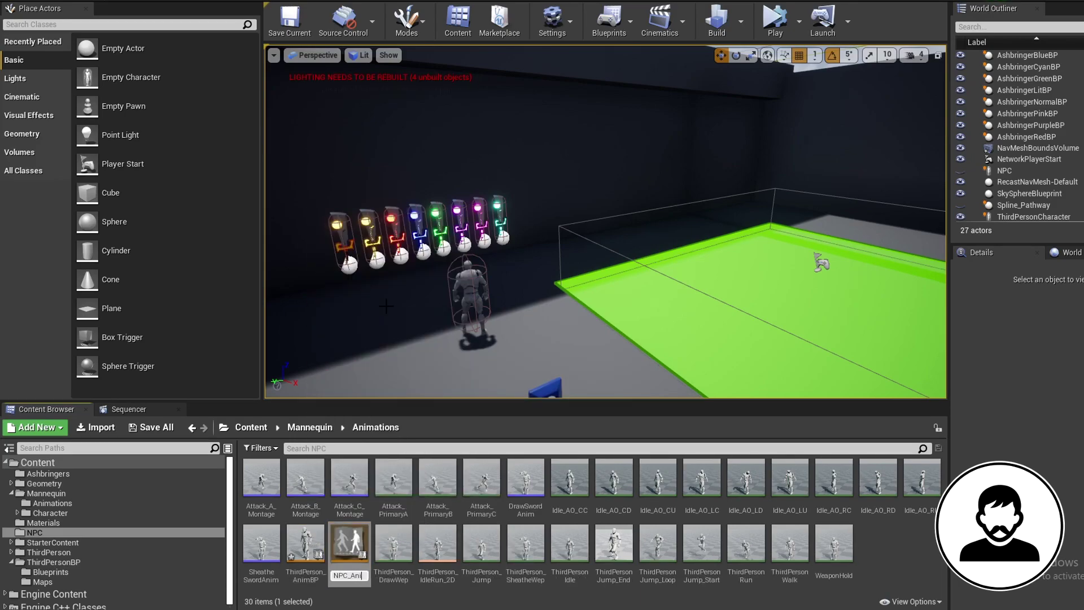
key(Return)
drag(262, 542, 73, 531)
click(96, 550)
click(48, 533)
In NPC_AnimBP, replace Cast To ThirdPersonCharacter with a pure Cast To NPC node.
double_click(390, 483)
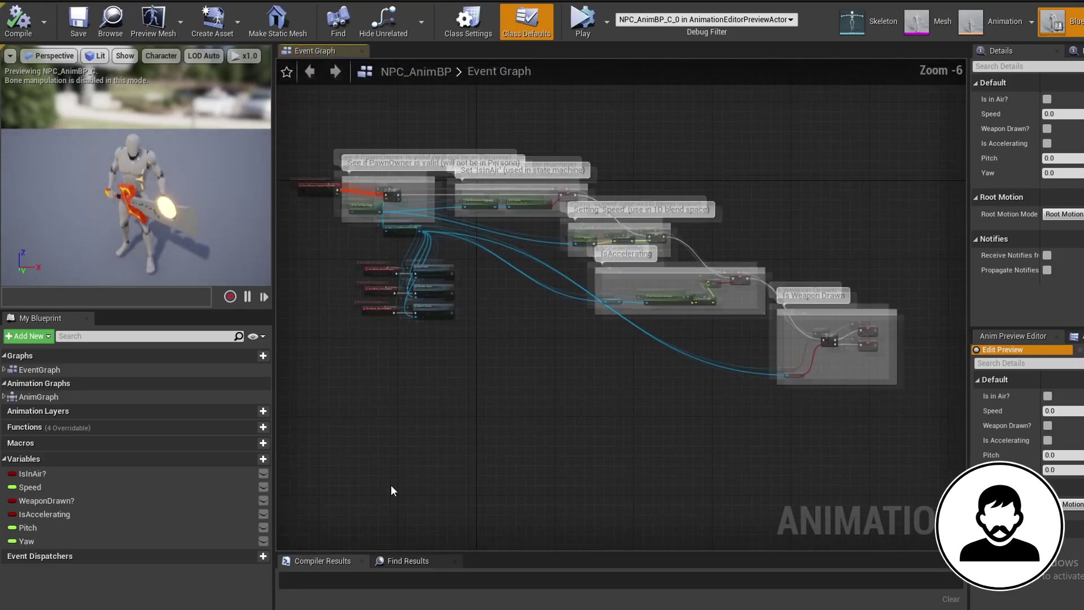
drag(543, 305, 487, 314)
scroll(488, 314, up, 1)
text(cast to npc)
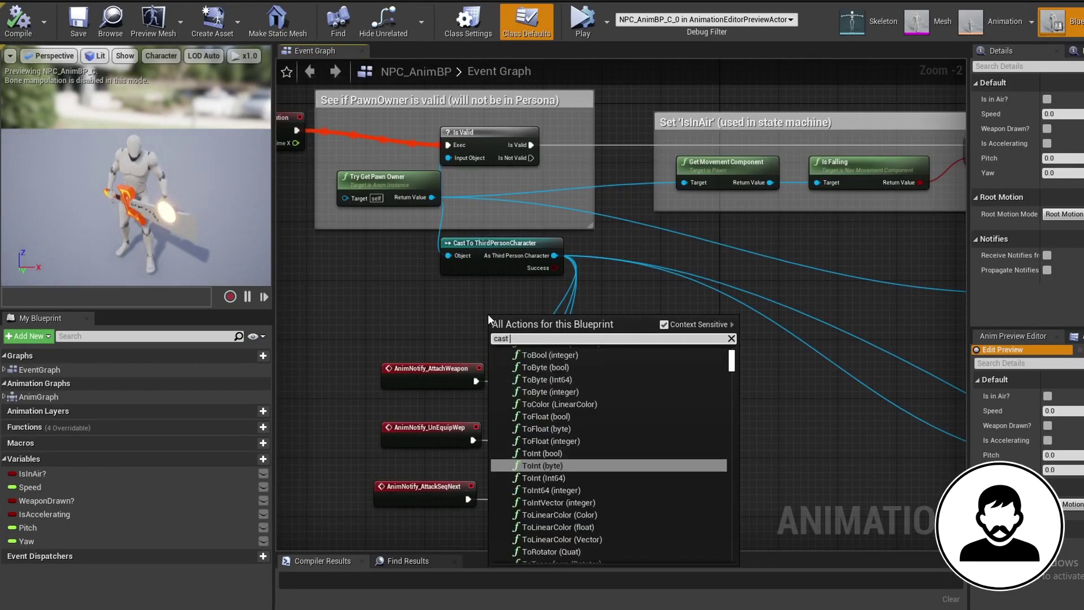
key(Return)
right_click(489, 316)
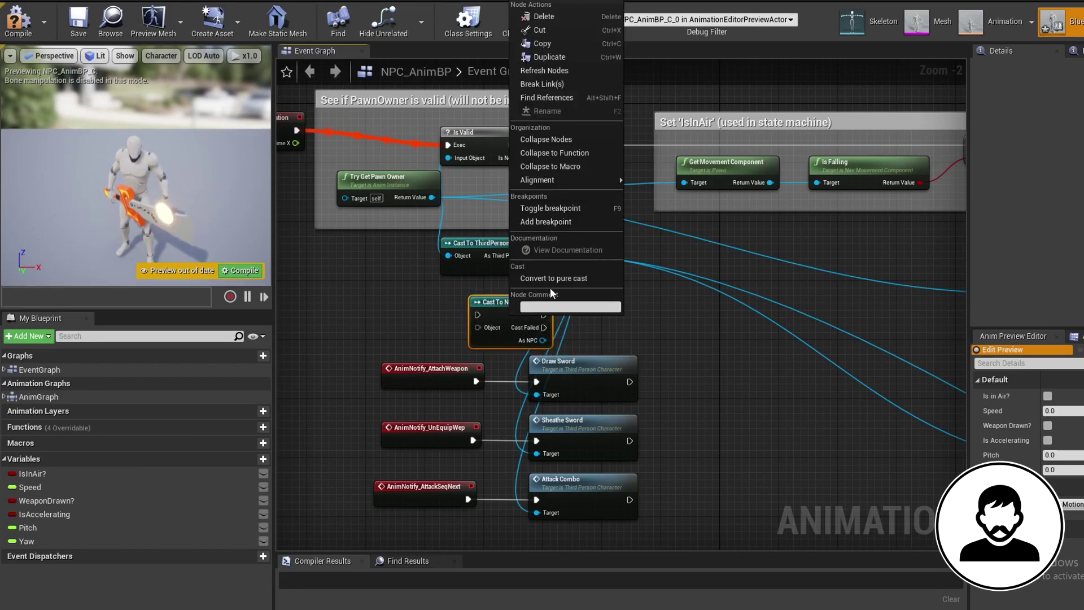
click(550, 278)
click(504, 265)
key(Delete)
Wire Try Get Pawn Owner into Cast To NPC and As NPC into Weapon Drawn's Target.
mouse_move(432, 197)
mouse_down()
mouse_move(478, 315)
mouse_move(954, 441)
mouse_move(891, 425)
mouse_move(924, 455)
mouse_up()
scroll(891, 425, down, 3)
right_drag(722, 429, 652, 381)
drag(294, 206, 797, 414)
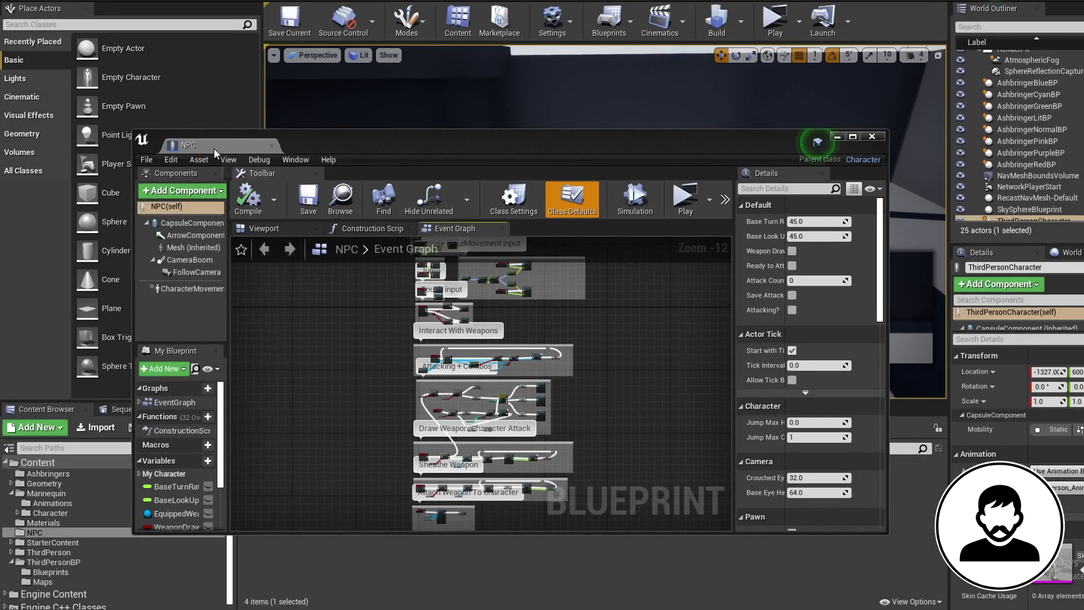
Remove the FollowCamera and CameraBoom components from the NPC blueprint.
double_click(213, 148)
click(182, 64)
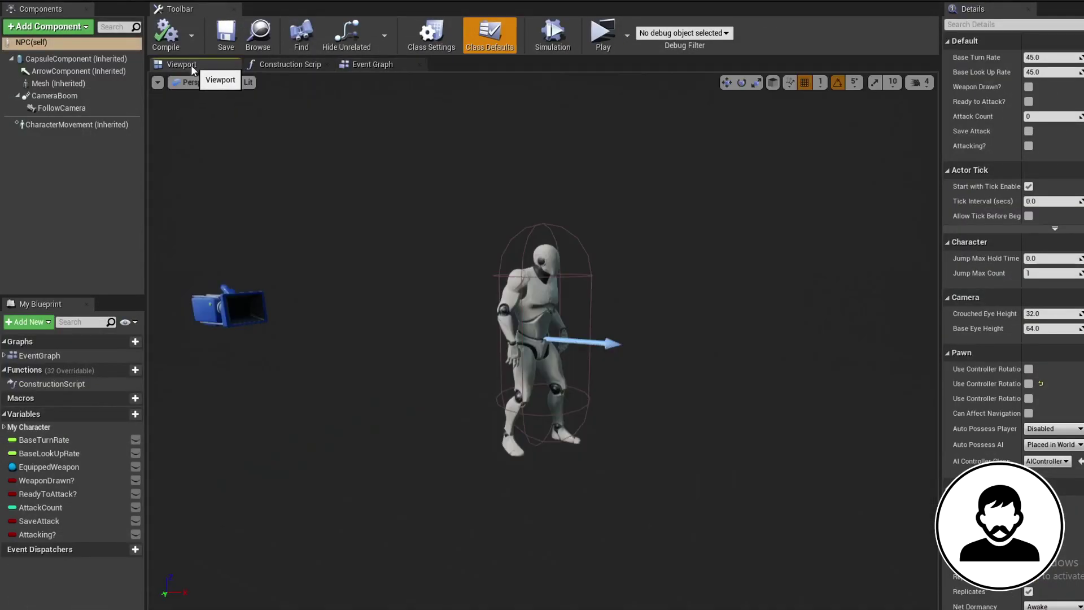
click(87, 95)
click(83, 108)
key(Delete)
click(63, 97)
key(Delete)
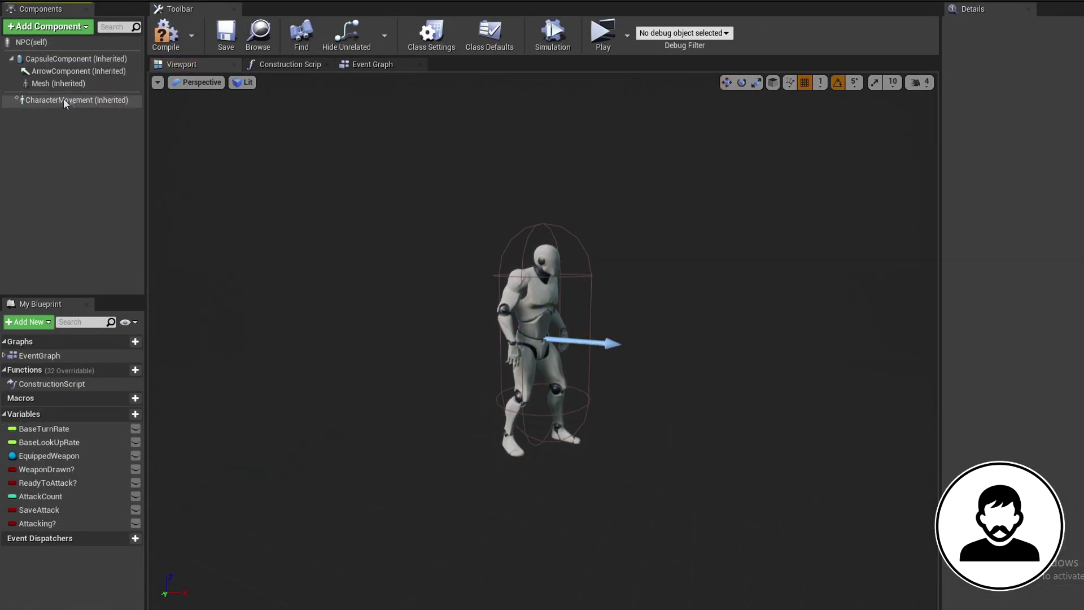
Set the mesh's Anim Class to NPC_AnimBP and the AI Controller Class to NPC_AI.
click(58, 83)
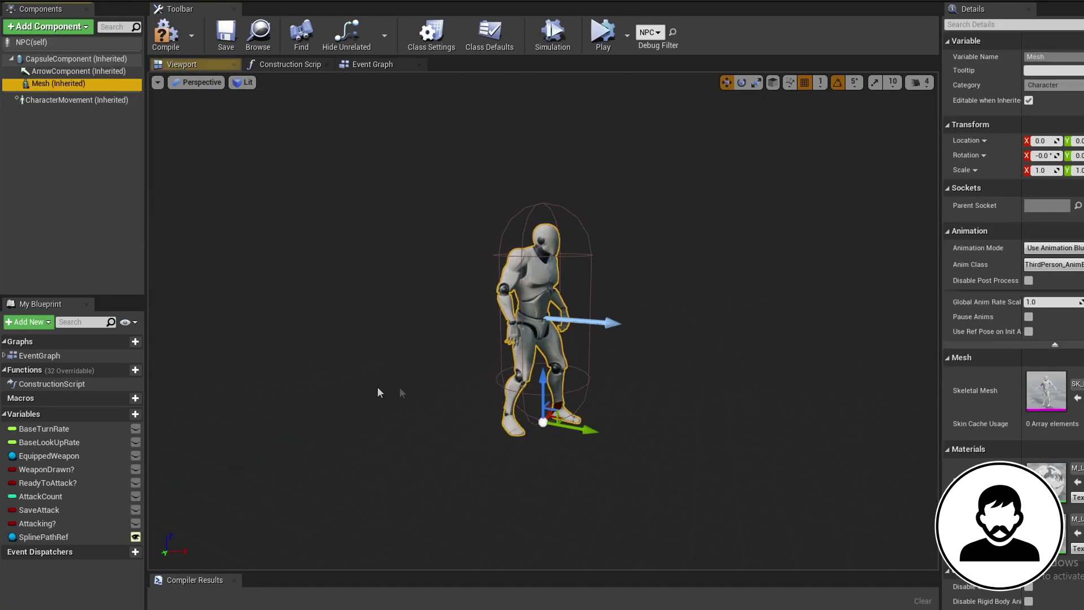
click(1000, 265)
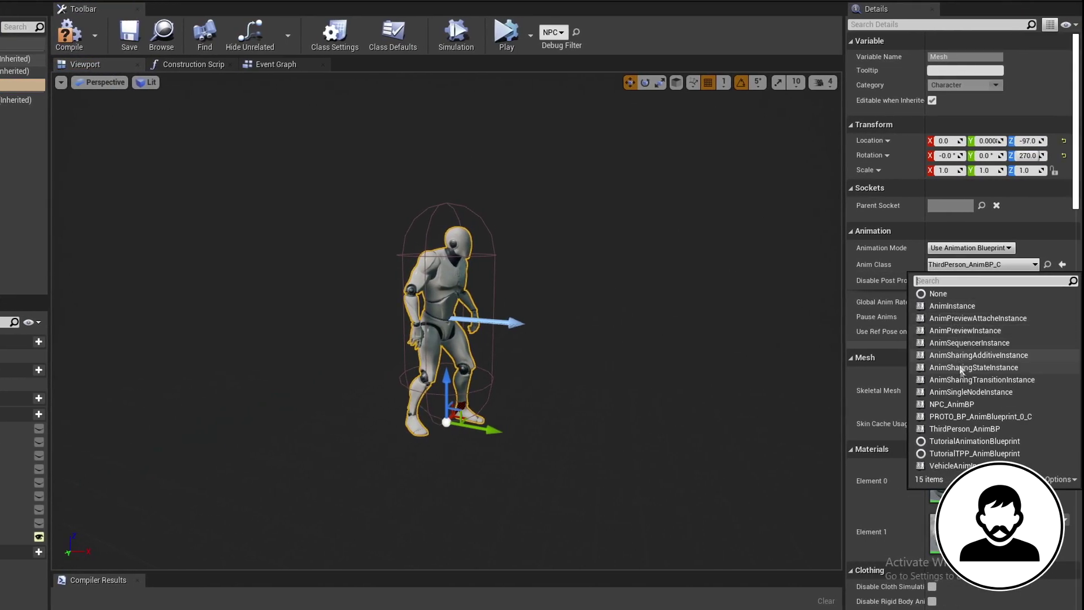
click(960, 404)
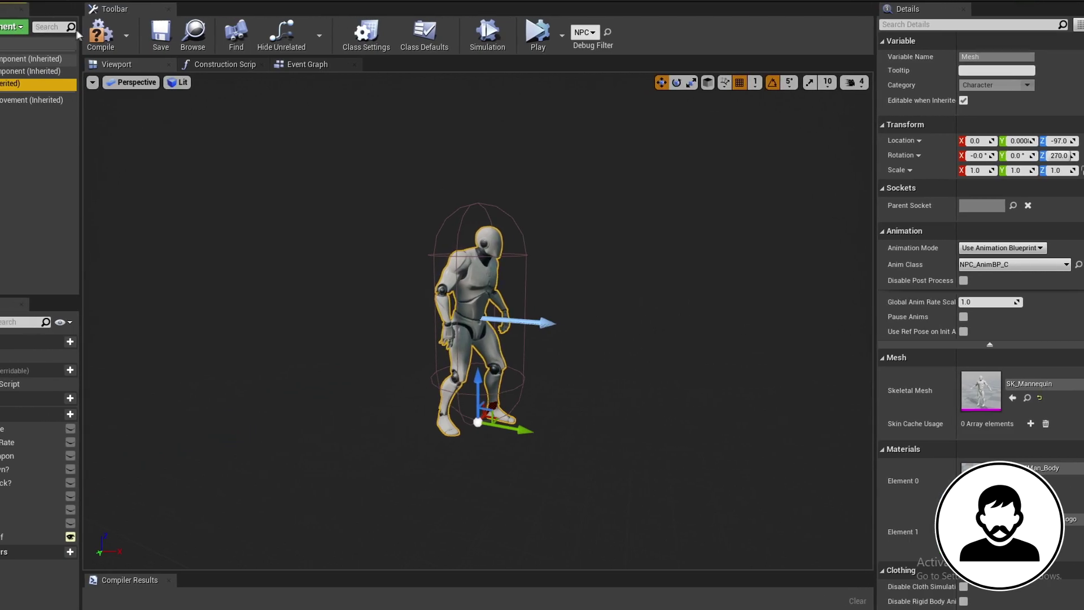
click(31, 41)
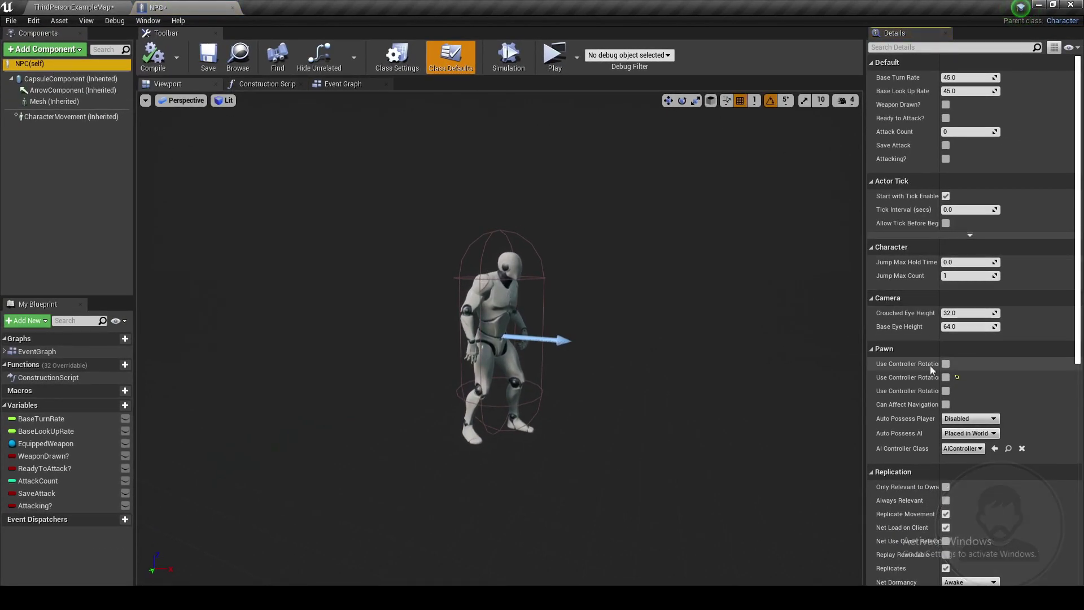
click(956, 449)
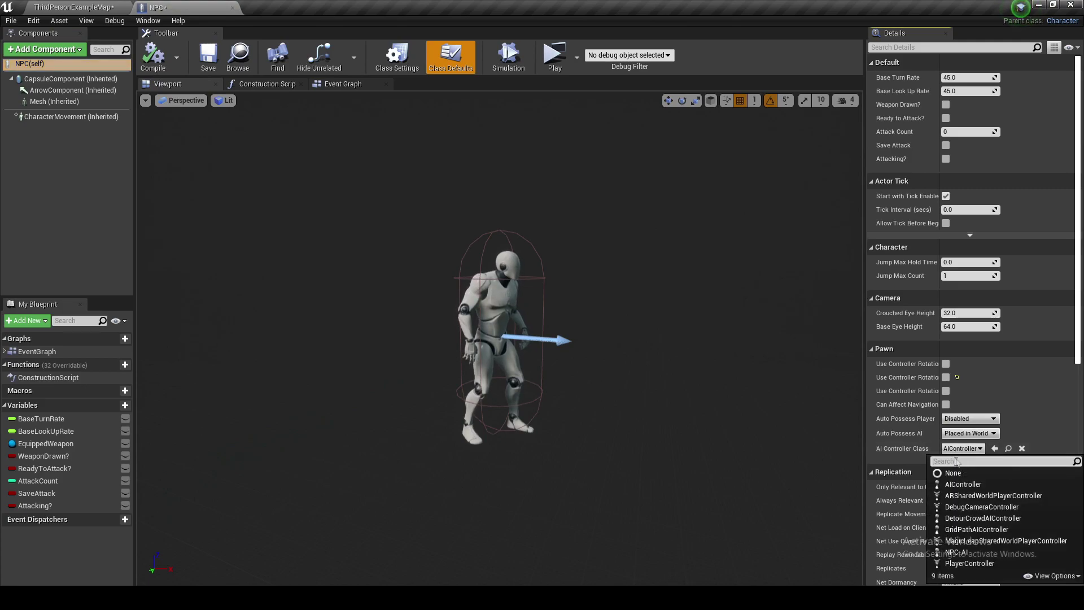
click(971, 553)
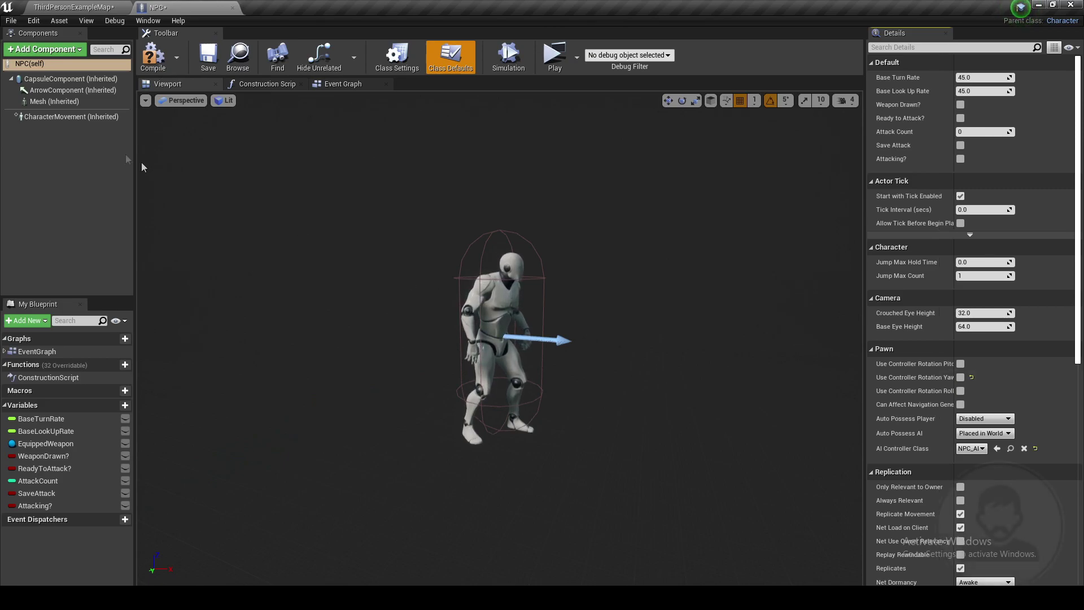
Replace Orient Rotation to Movement with Use Controller Desired Rotation, Z rate 200, then compile.
click(71, 116)
click(905, 50)
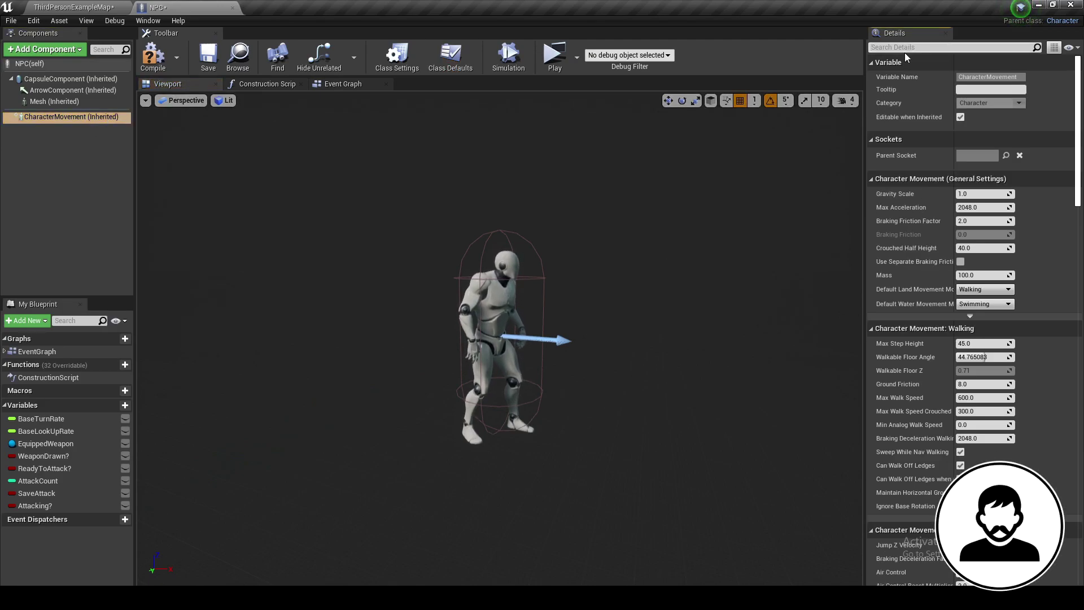
text(rotation)
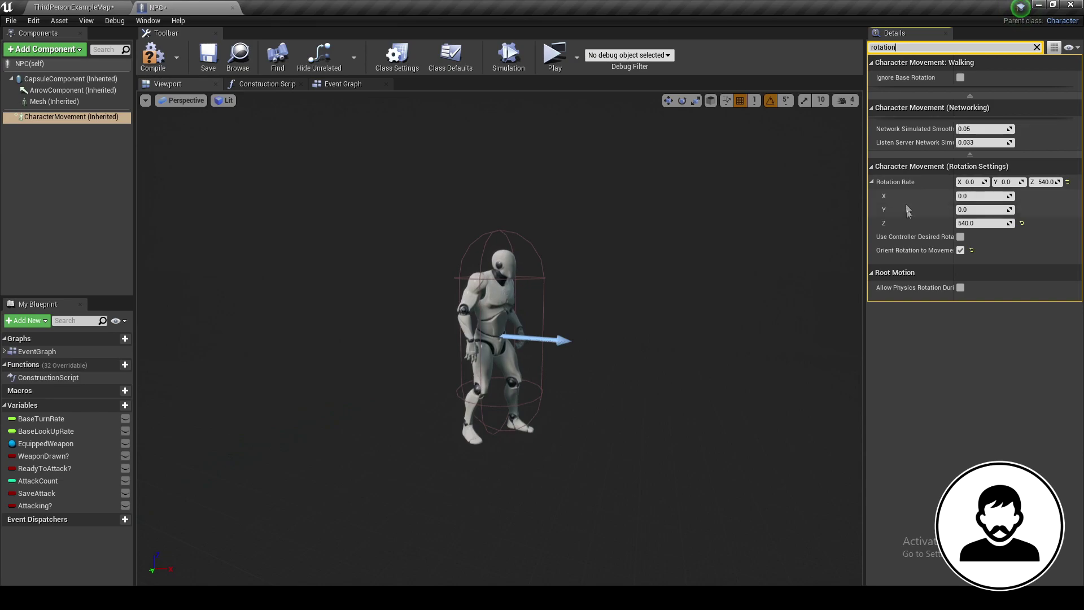
click(961, 250)
click(960, 237)
click(978, 224)
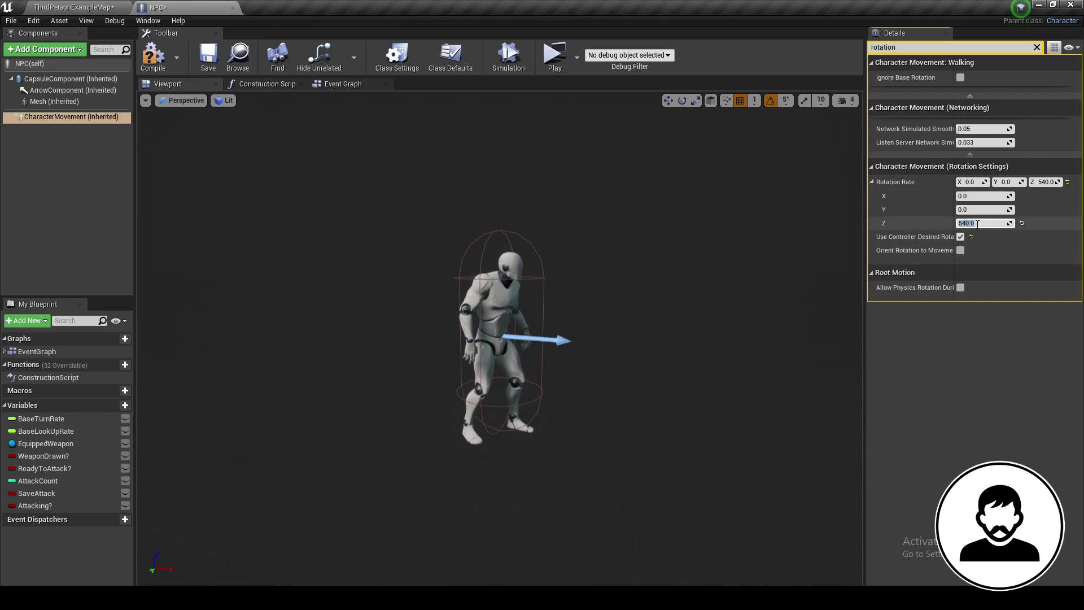
text(200)
key(Return)
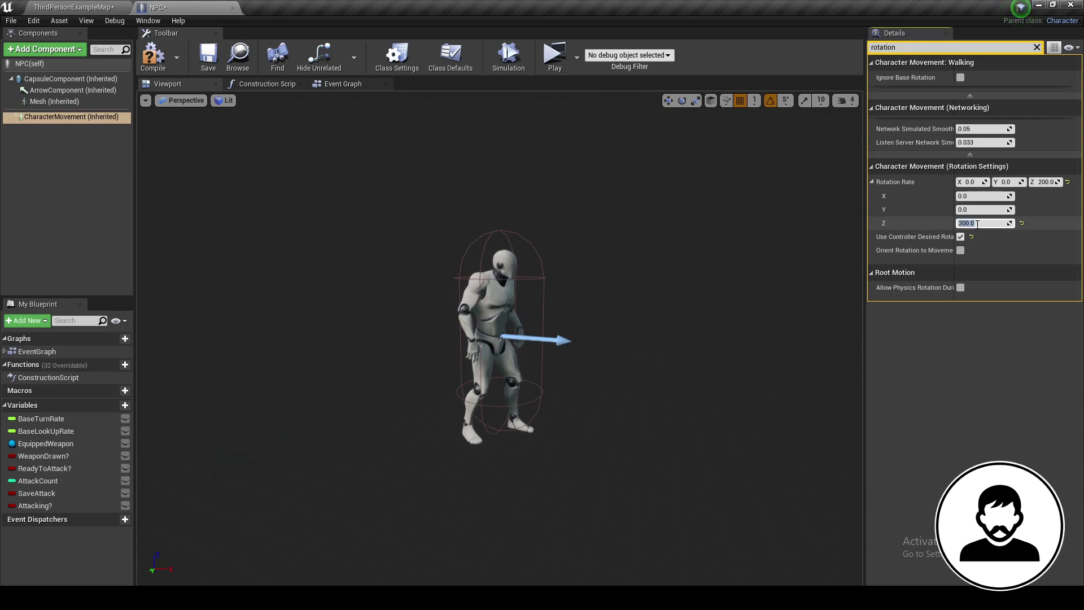
click(153, 55)
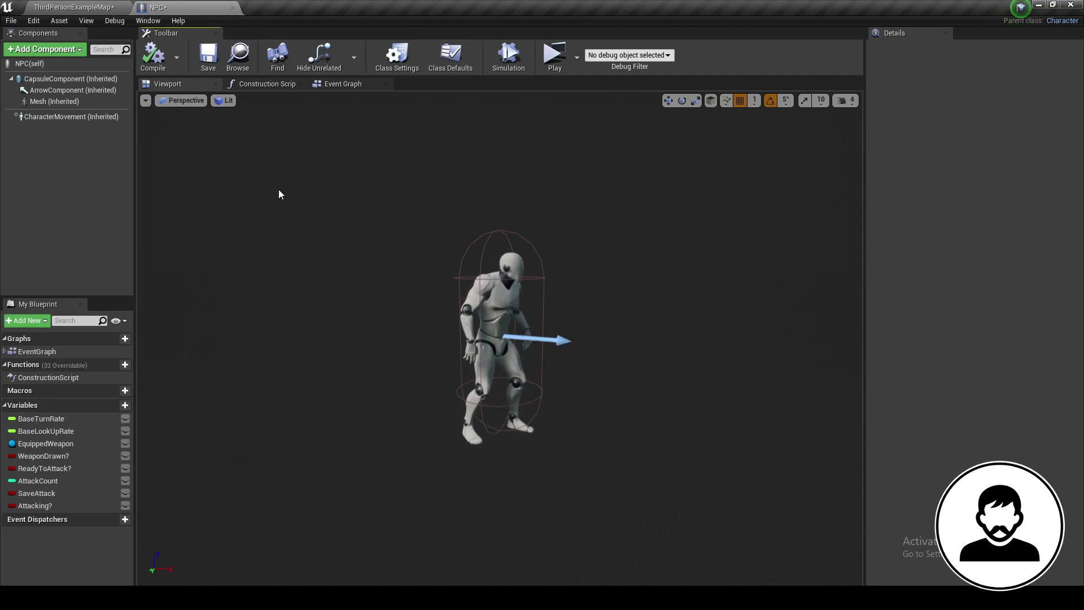
click(71, 116)
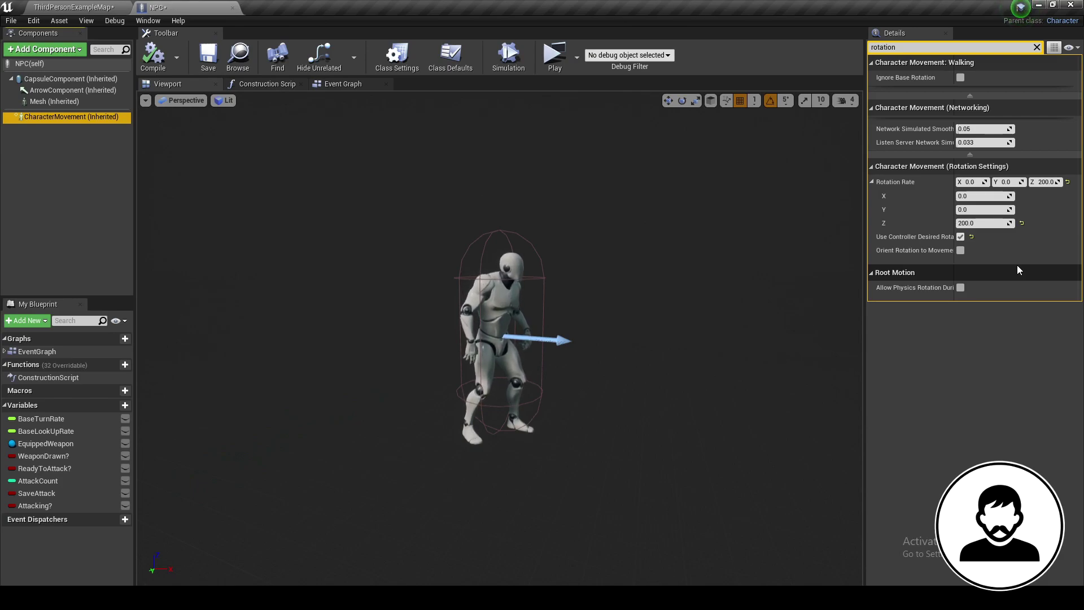
click(343, 83)
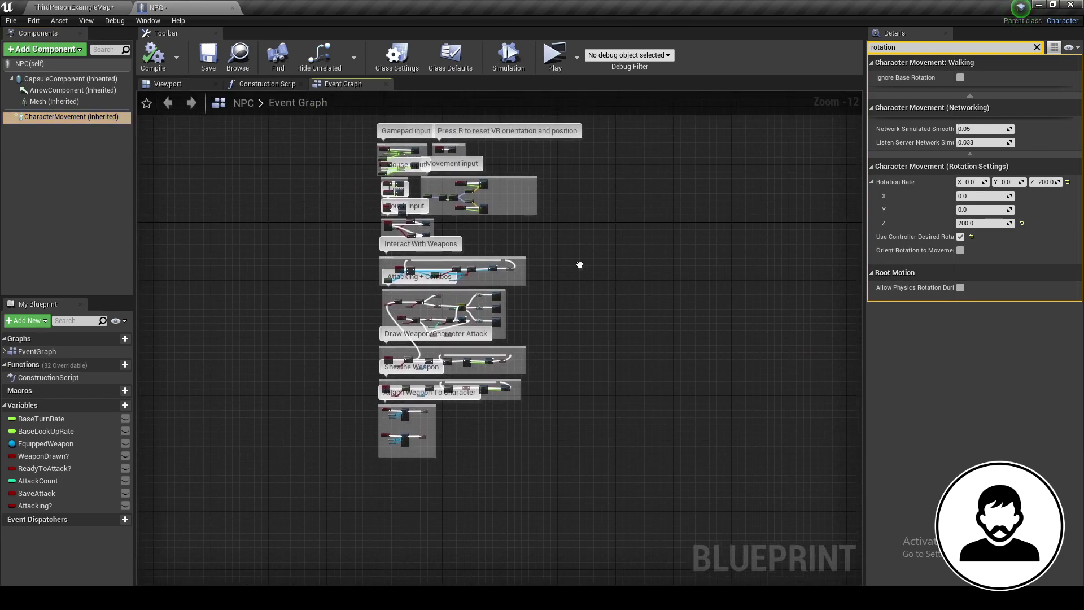
Return to the ThirdPersonExampleMap level editor and open NPC_BT from the Content Browser.
scroll(628, 342, up, 1)
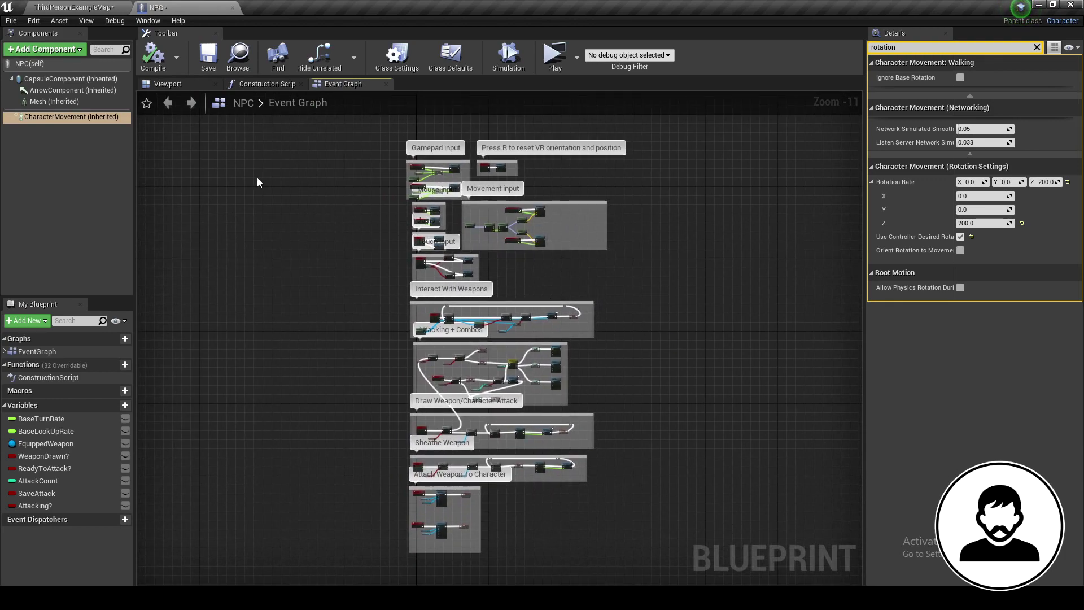
click(74, 7)
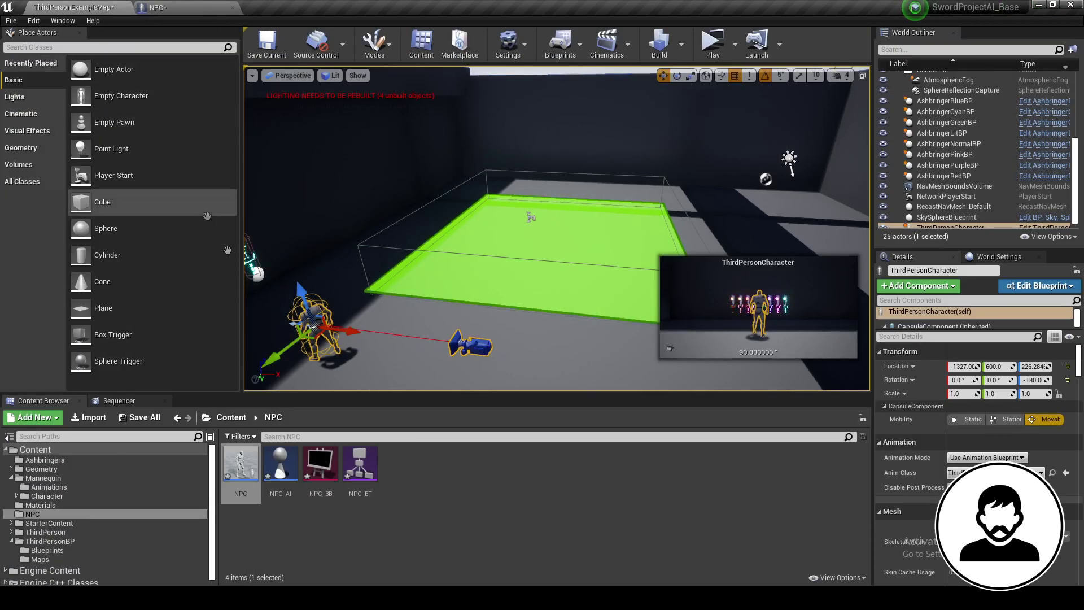
double_click(357, 462)
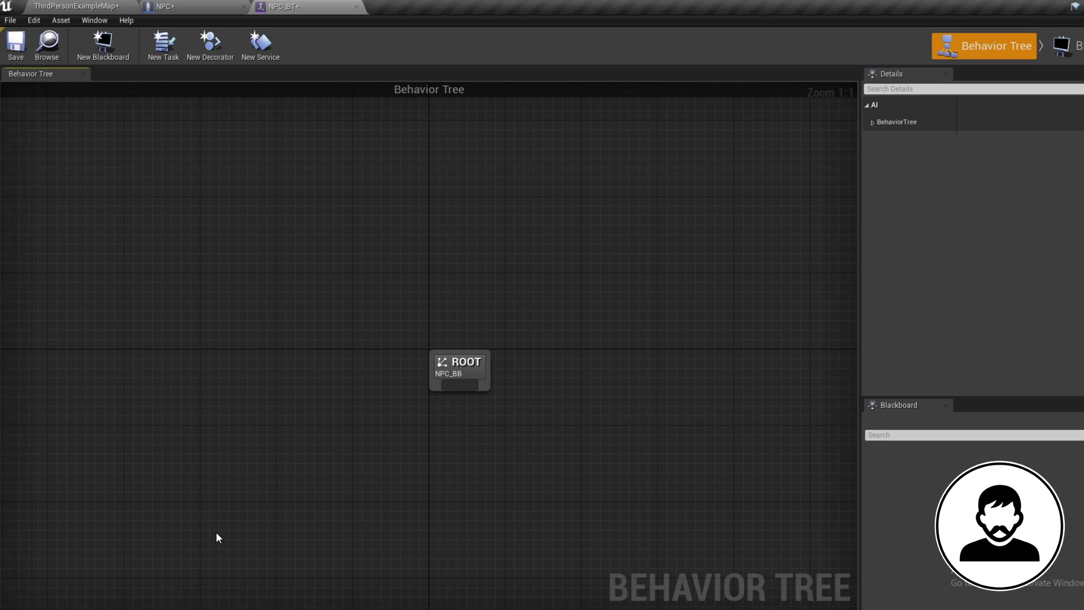
Move ROOT up and drag a wire from its output pin to open the node menu.
right_drag(218, 534, 276, 336)
drag(468, 223, 421, 334)
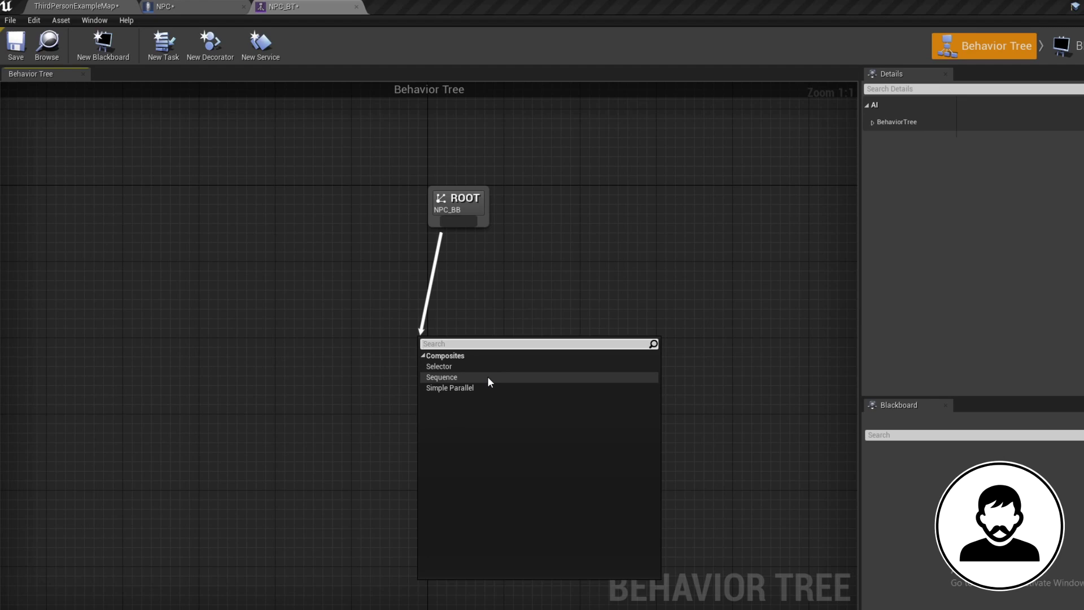
Add a Selector under ROOT and a Sequence node beneath the Selector.
click(473, 367)
drag(452, 361, 379, 384)
click(442, 378)
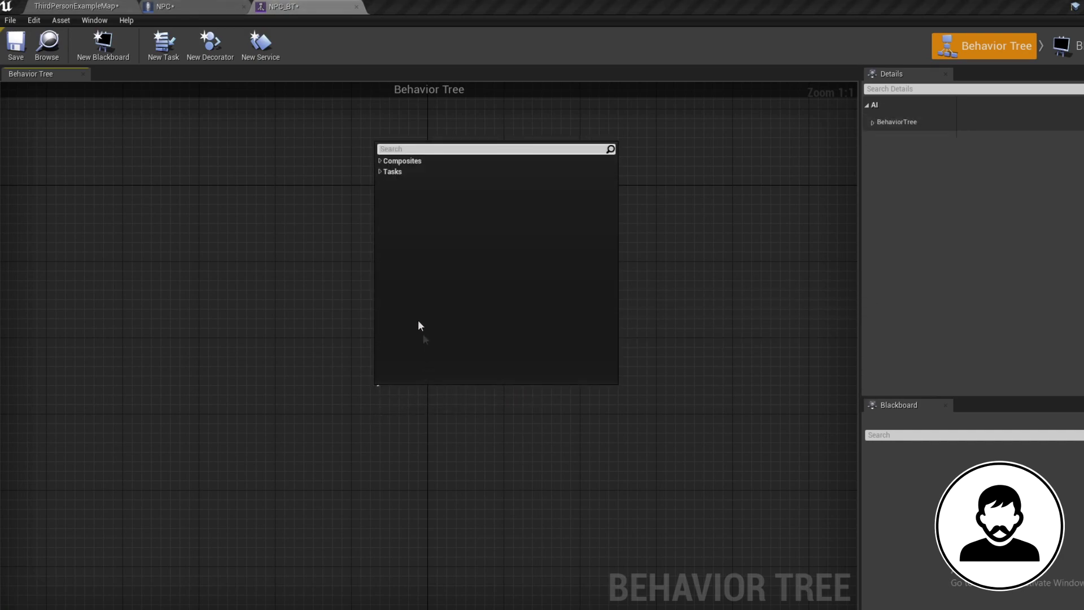
click(381, 161)
click(395, 183)
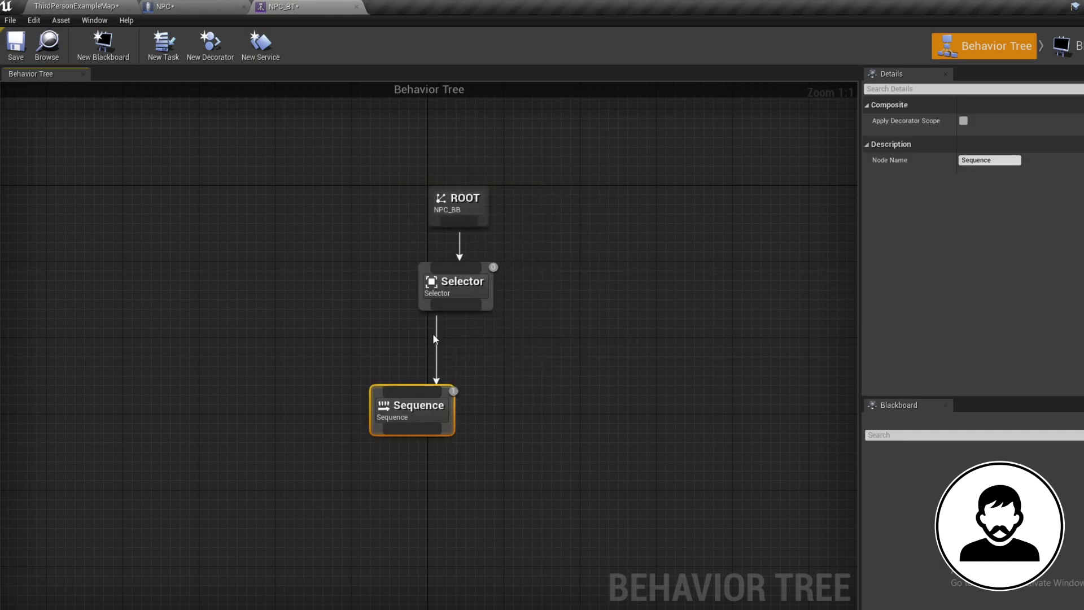
Duplicate the Sequence, wire the copy to the Selector, and arrange both side by side.
key(ctrl+w)
drag(459, 310, 527, 408)
drag(598, 404, 564, 379)
click(444, 395)
click(397, 350)
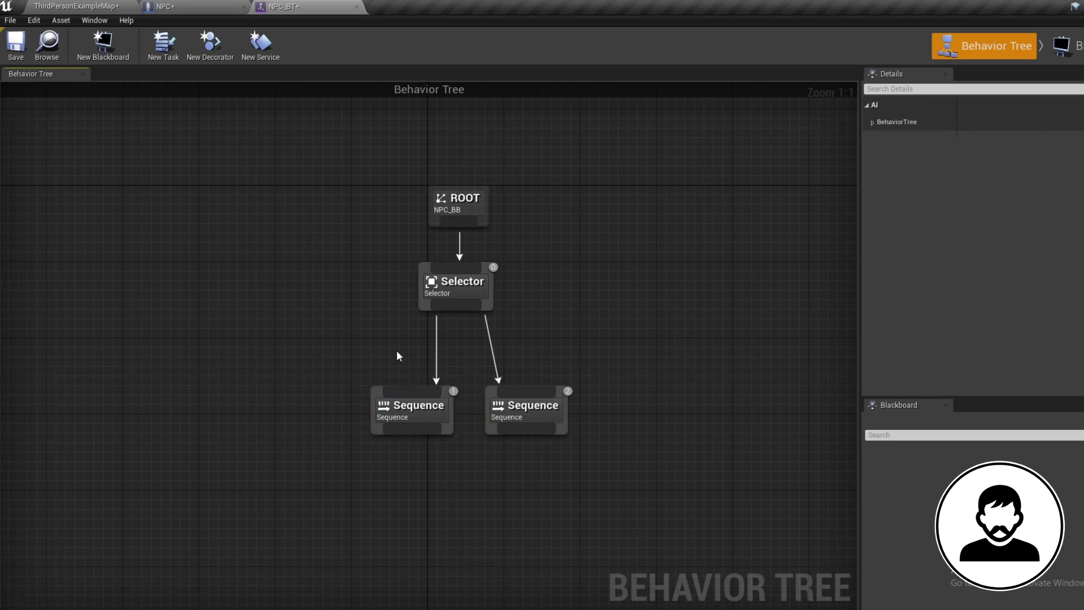
drag(522, 402, 548, 419)
drag(624, 472, 381, 408)
click(398, 466)
right_drag(434, 493, 472, 496)
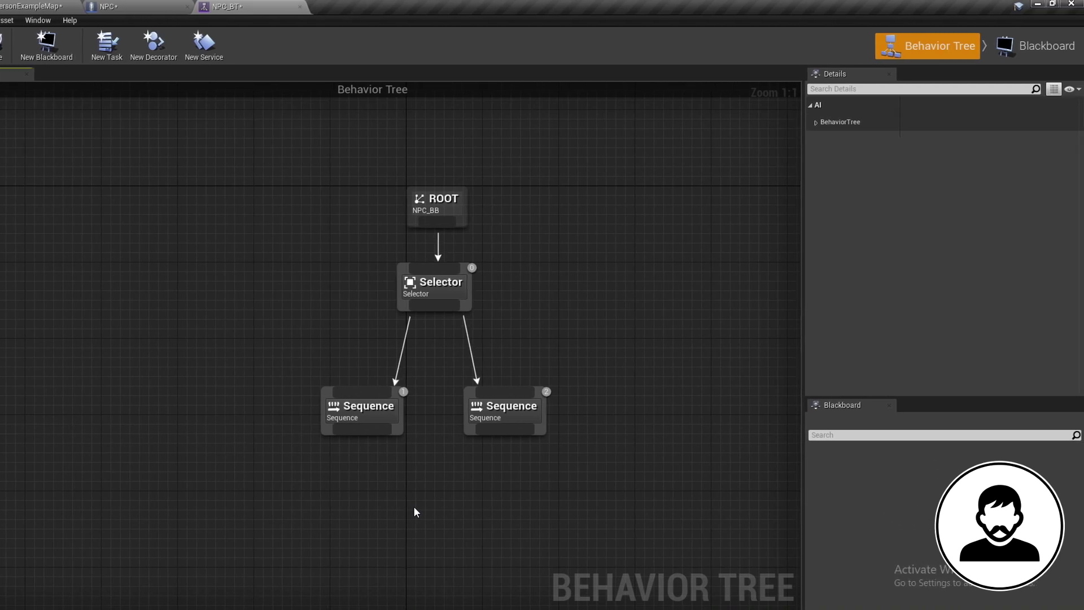
Add a Vector key named TargetLocation to the NPC_BB blackboard.
click(1016, 48)
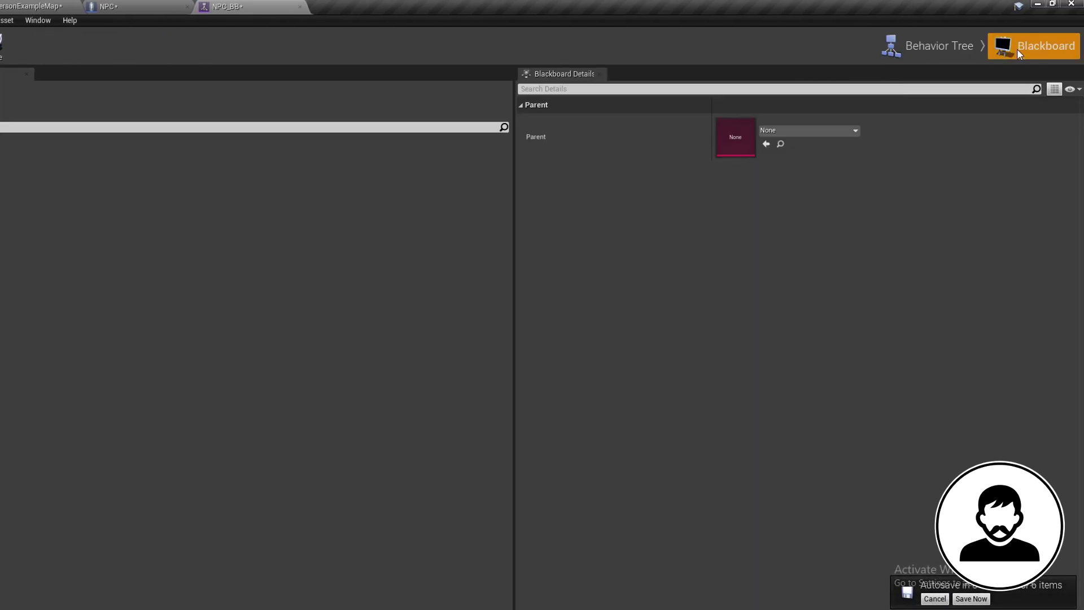
click(22, 97)
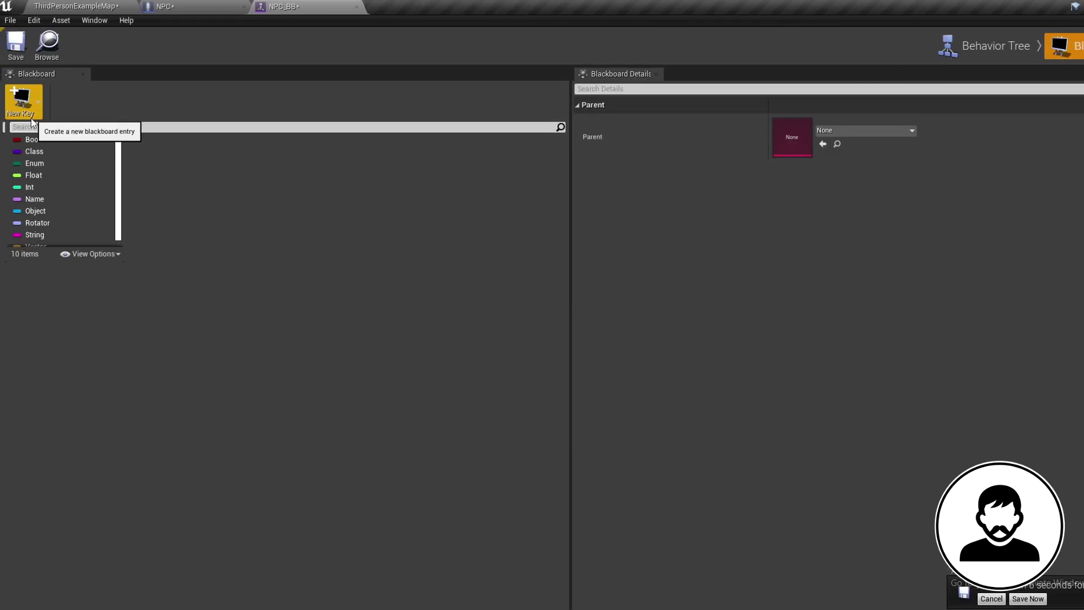
click(49, 241)
text(TargetLocation)
key(Return)
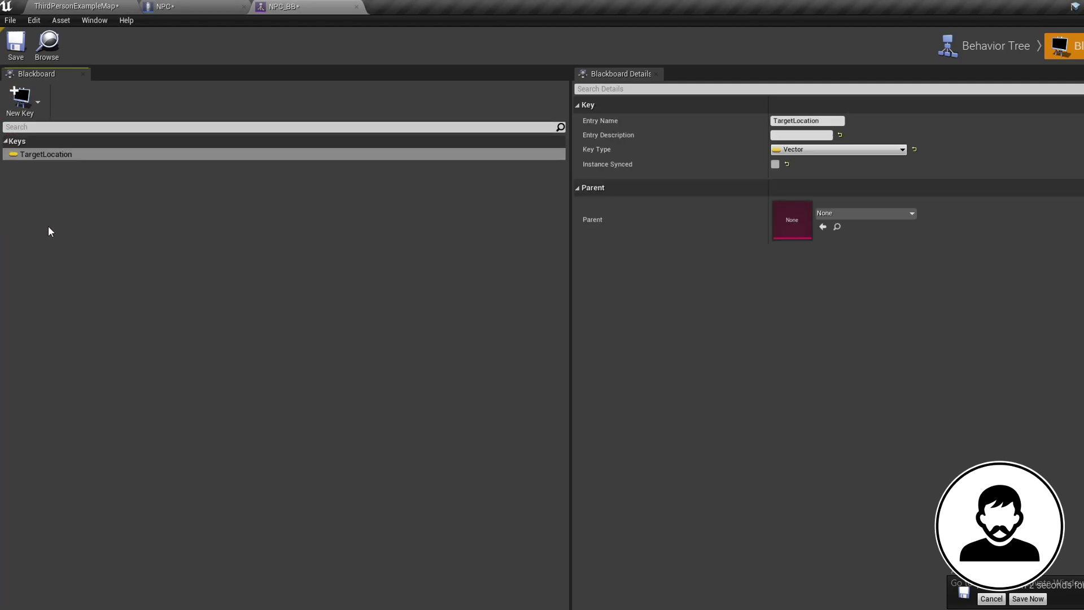
Save the assets and go back to the level editor via Behavior Tree mode.
click(1026, 599)
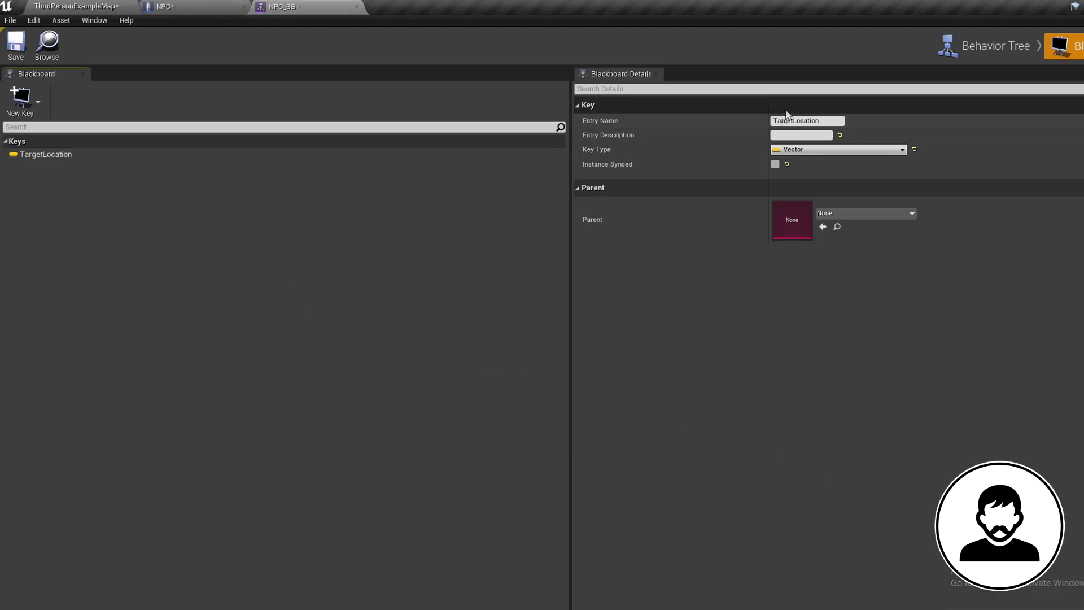
click(983, 50)
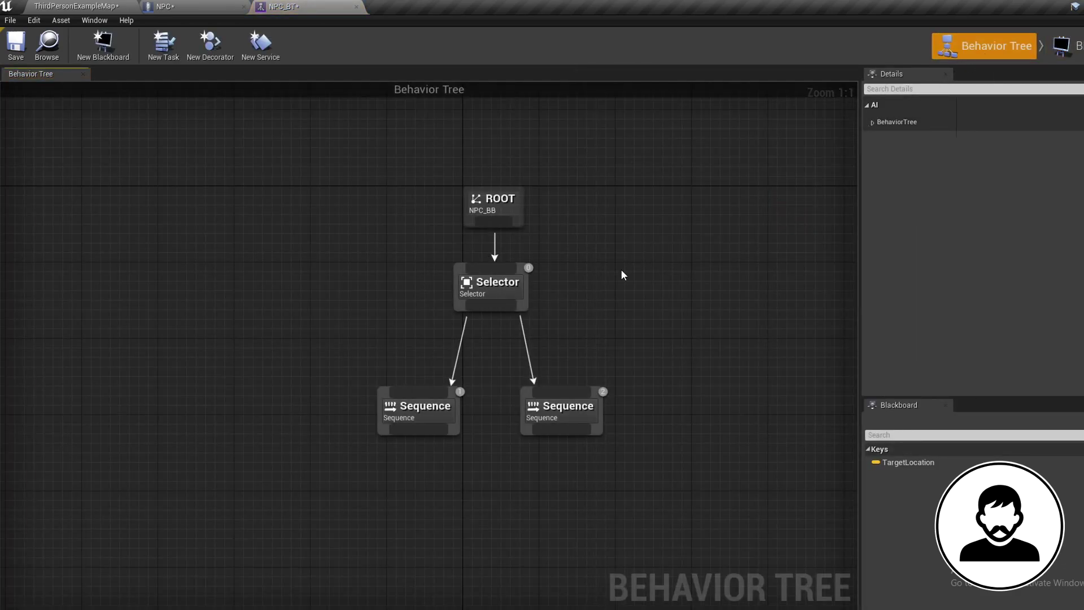
click(76, 6)
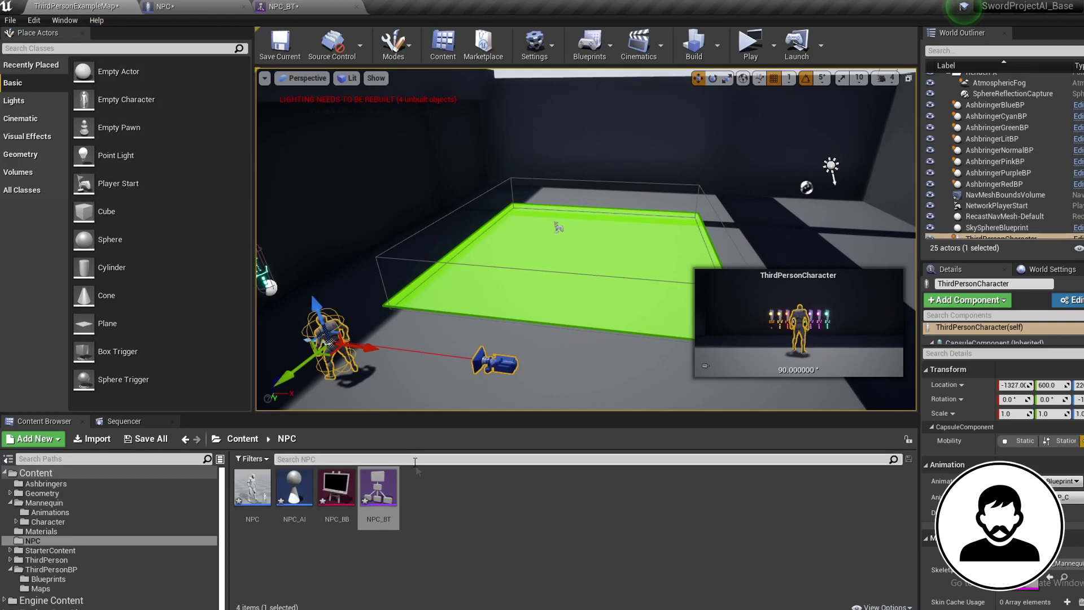
Create an Actor-based Blueprint named Spline_Pathway and open it in the Blueprint editor.
right_click(420, 480)
click(469, 177)
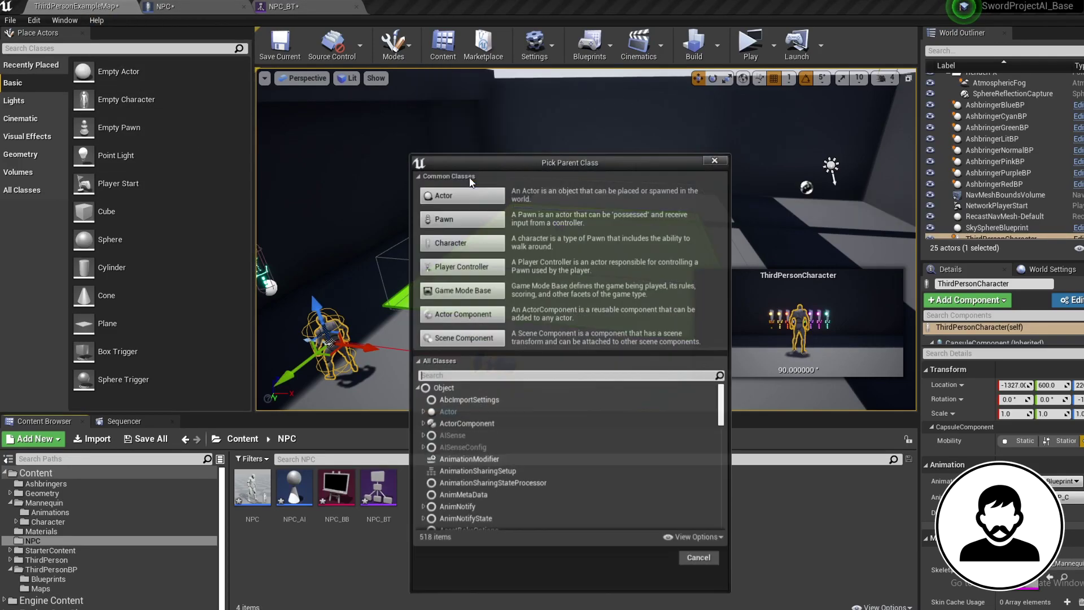
click(462, 195)
text(Spline_P)
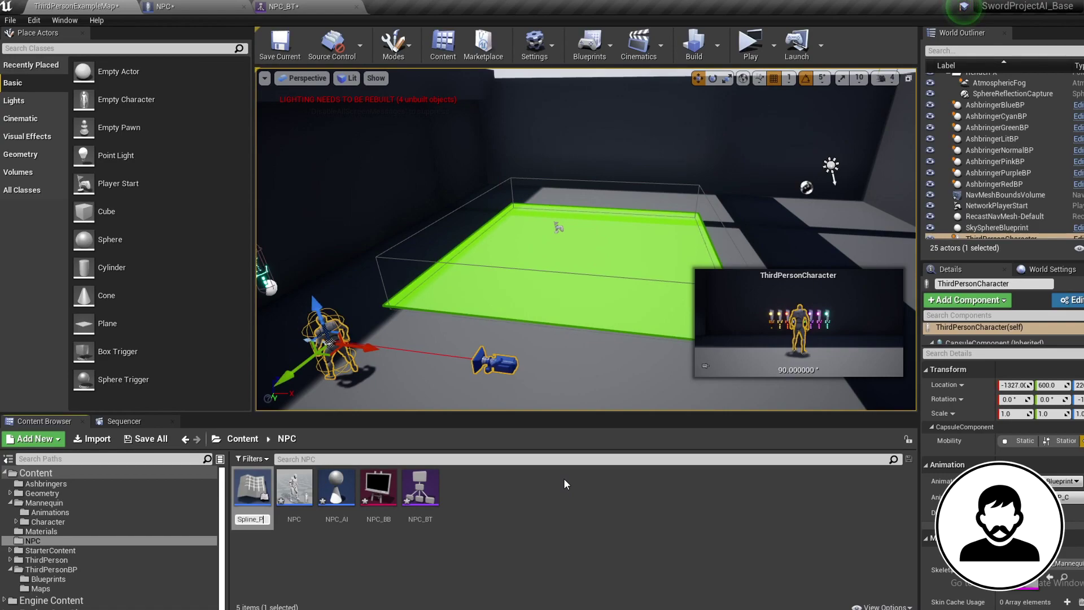
text(athway)
key(Return)
double_click(420, 492)
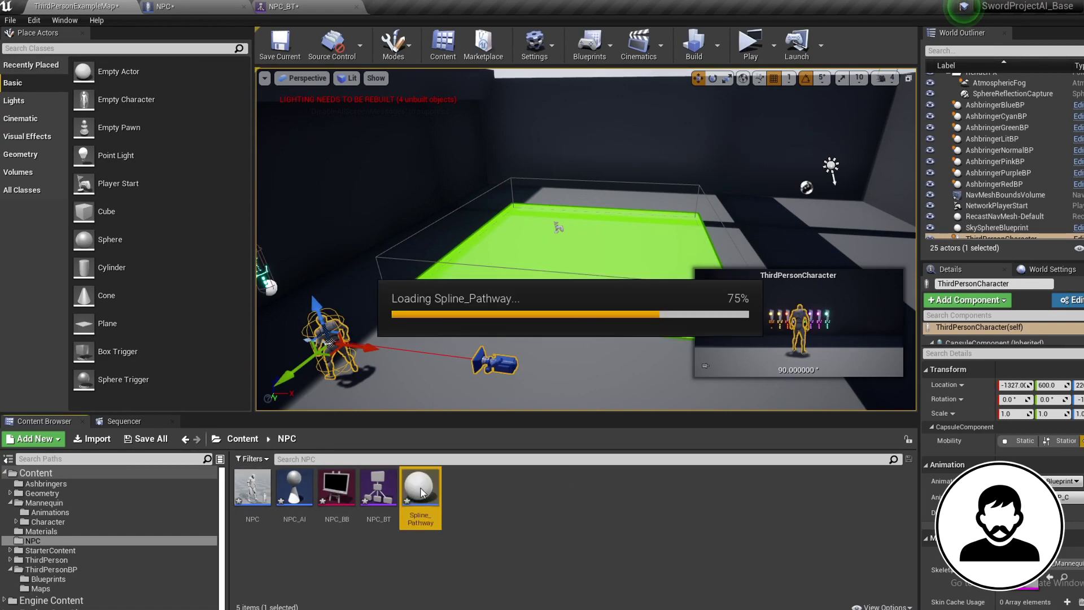
click(45, 51)
Add a Spline component, bend it with a new point, and make it a closed loop.
text(sp)
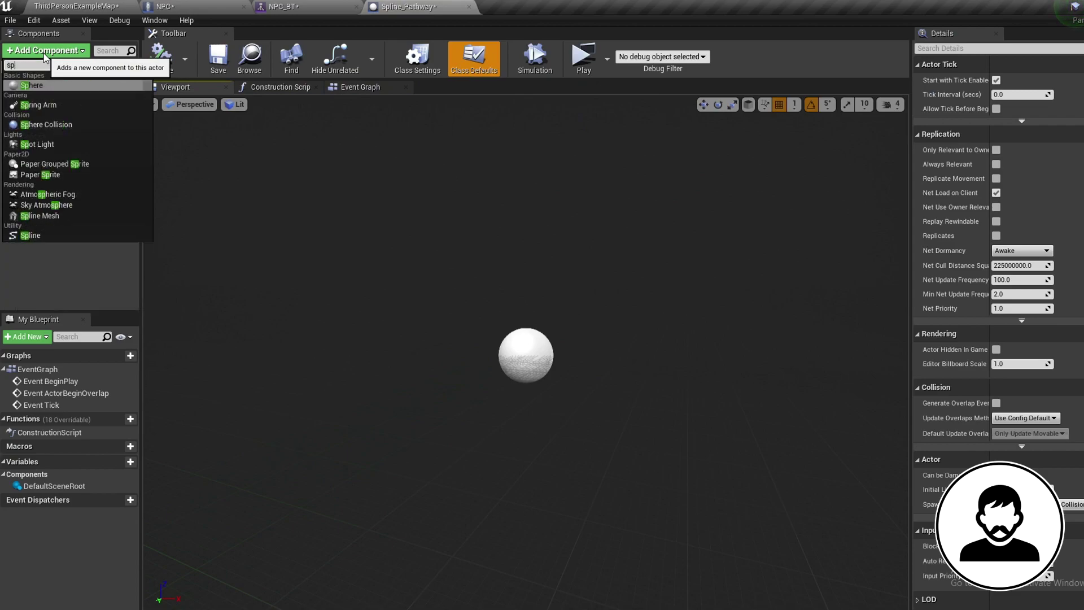
text(line)
click(35, 105)
key(Return)
right_drag(525, 356, 367, 380)
alt+drag(429, 389, 533, 229)
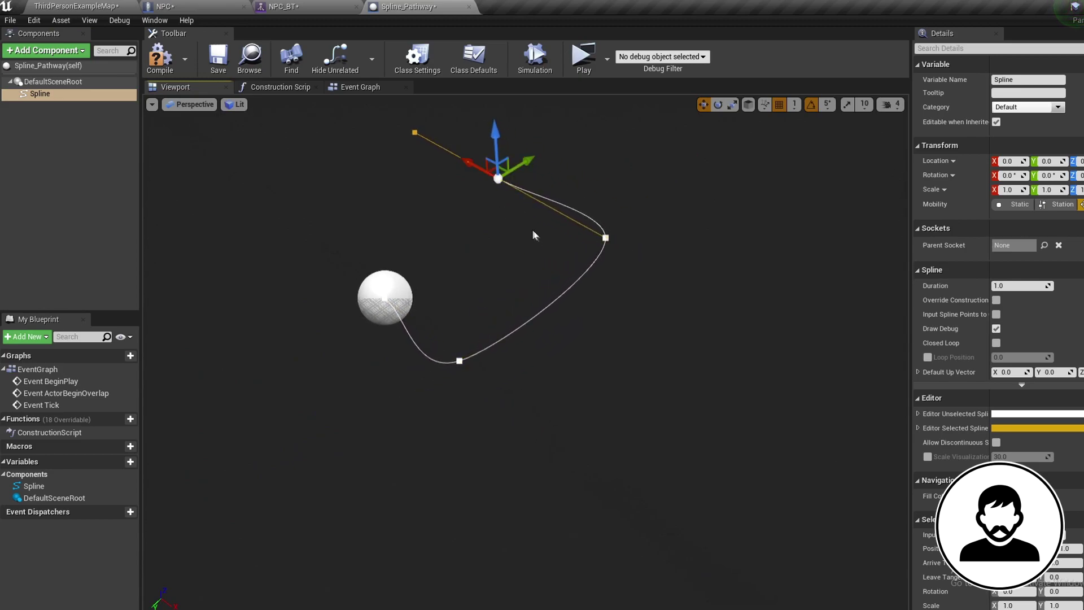
click(996, 343)
key(f)
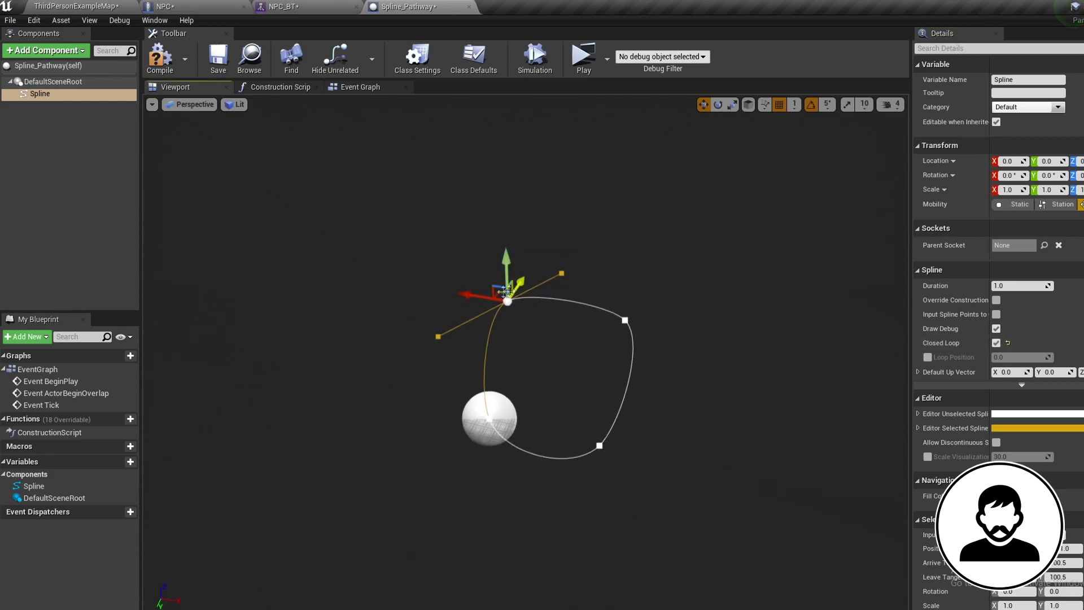
drag(477, 295, 503, 300)
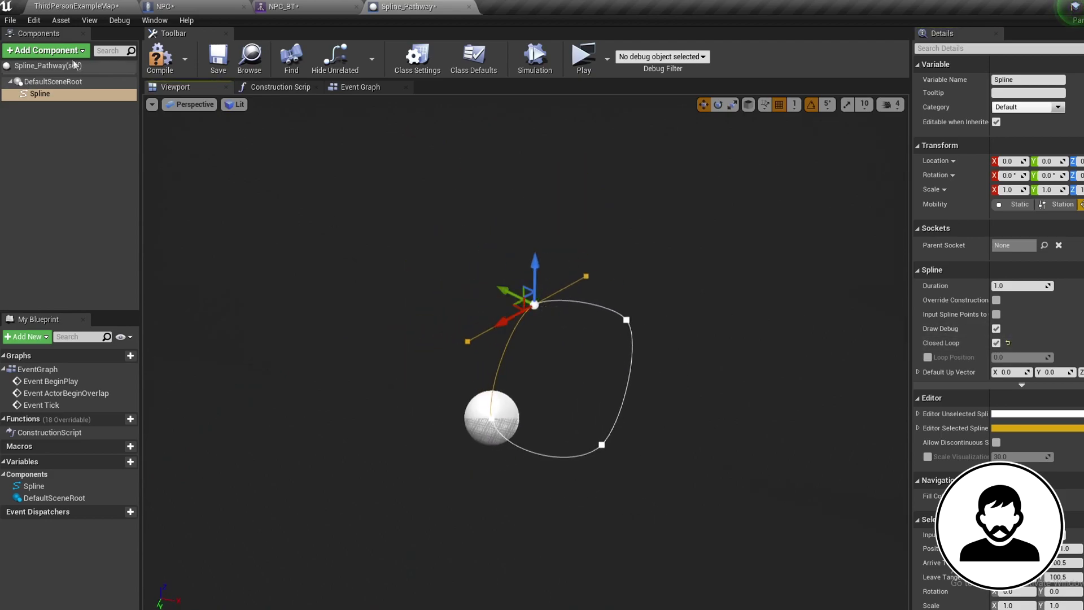
Add a StaticMesh component to Spline_Pathway.
click(66, 53)
text(static)
click(36, 107)
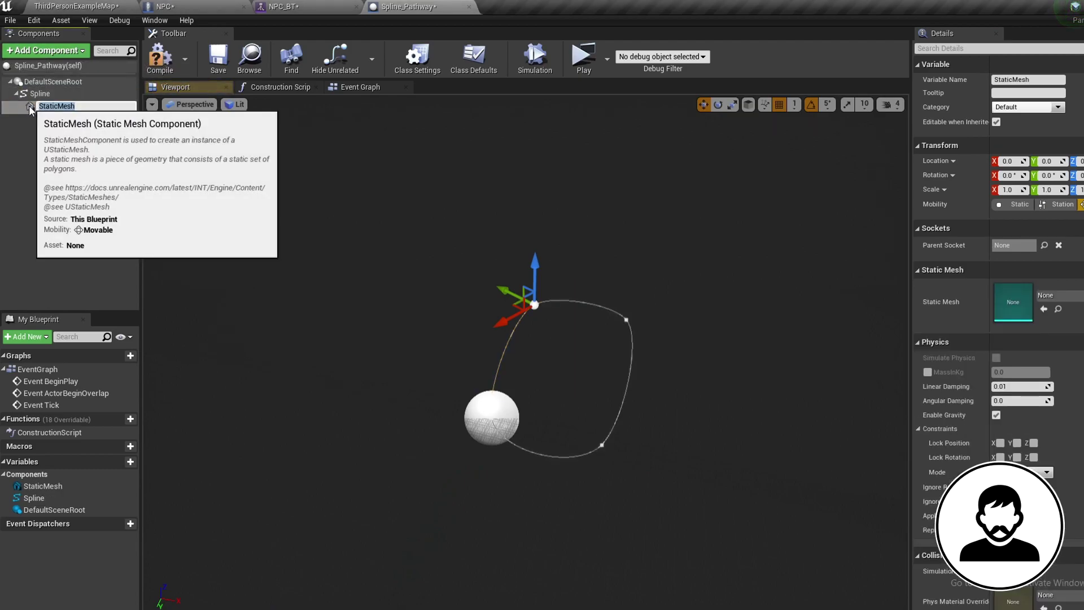
click(1026, 479)
Place a Timeline_0 node in the Event Graph.
click(1022, 353)
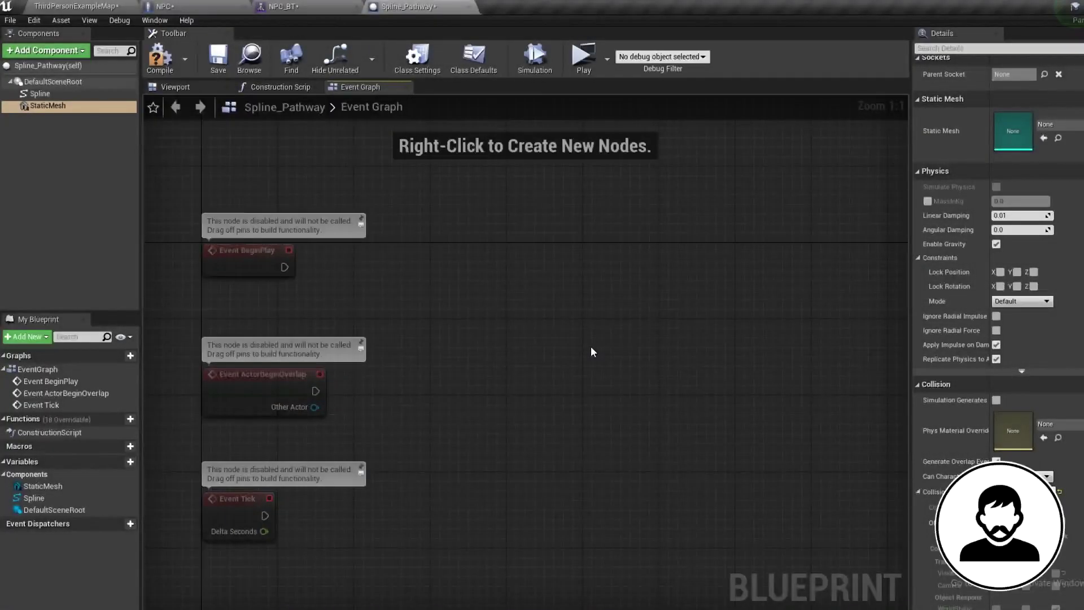
right_click(591, 347)
text(timeline)
key(Return)
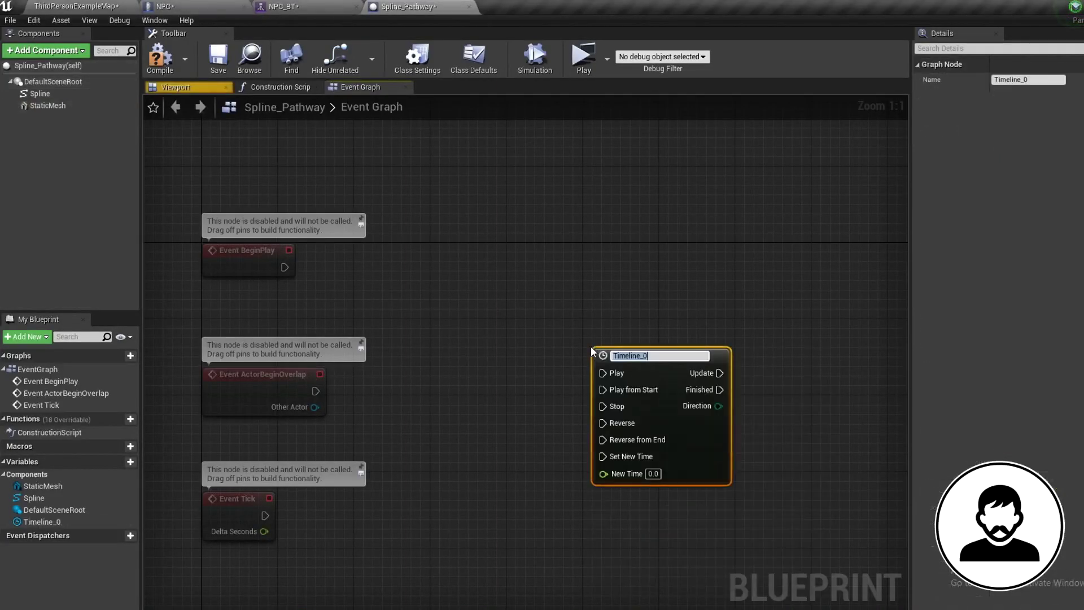
In Timeline_0, add float track NewTrack_0 with a first key at time 0, value 0.
double_click(639, 364)
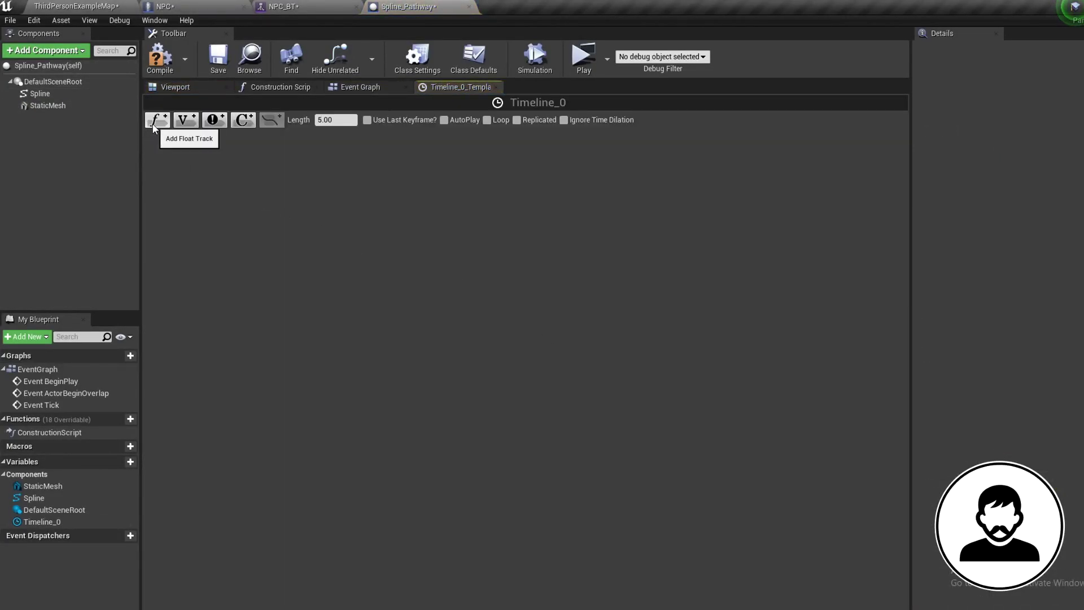
click(154, 124)
key(Return)
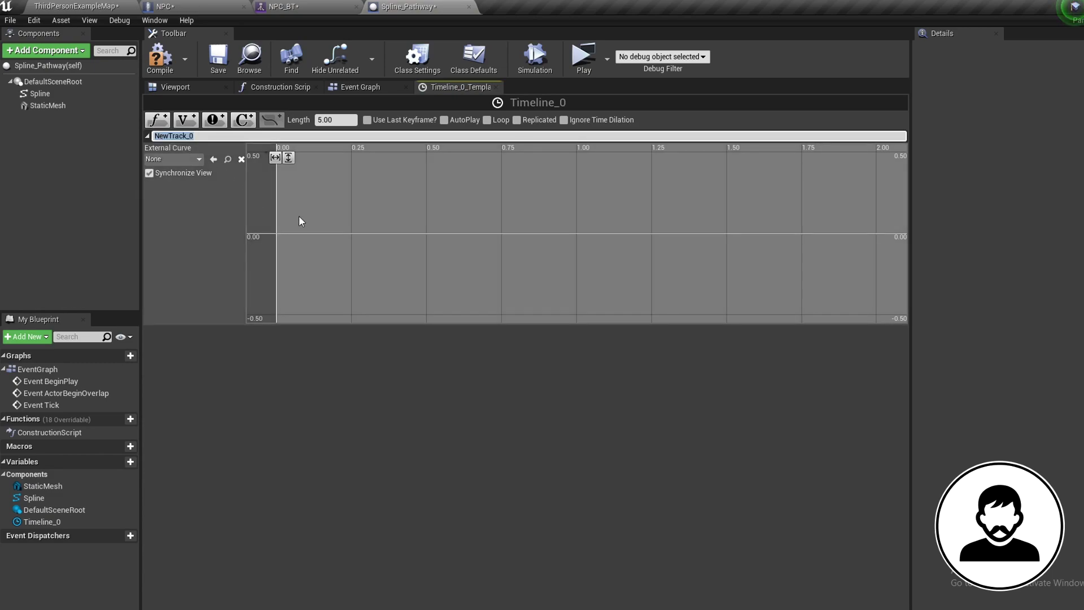
shift+click(299, 215)
click(327, 155)
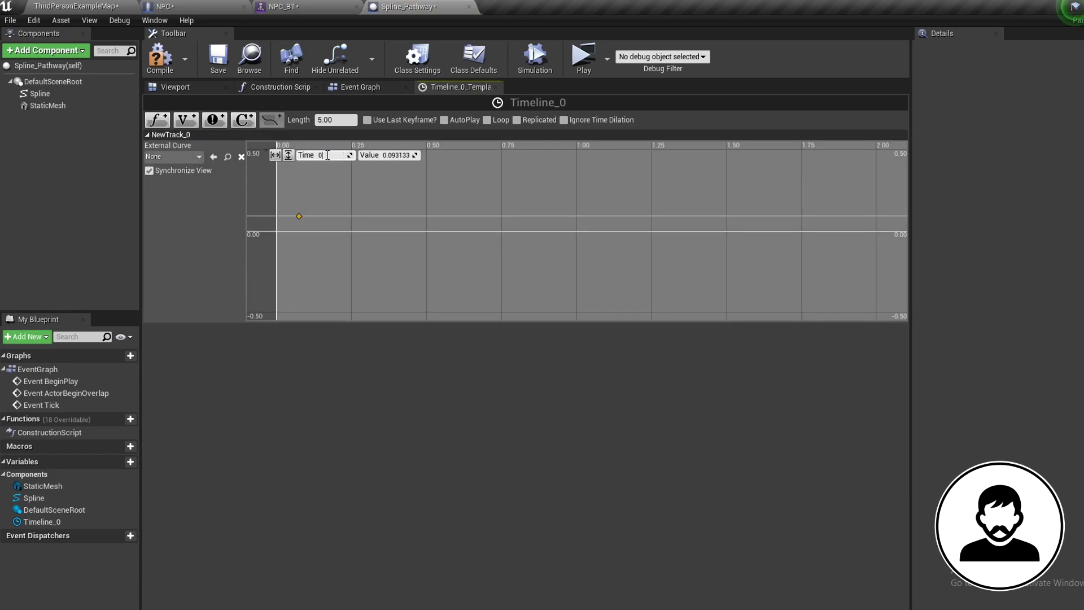
key(Return)
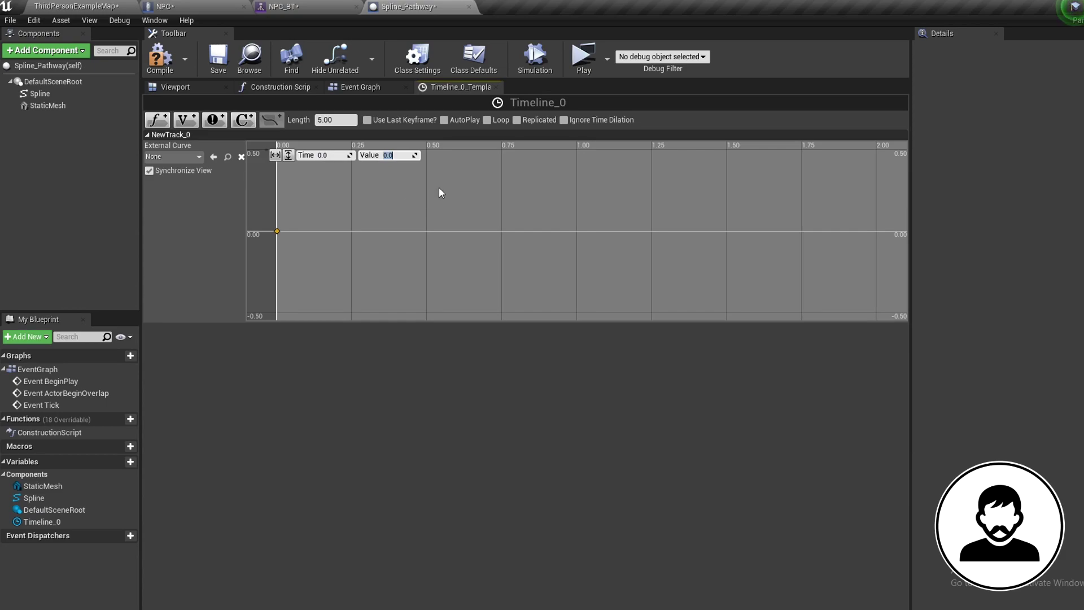
Add a second key on NewTrack_0 at time 10 with value 1.
shift+click(418, 209)
click(334, 156)
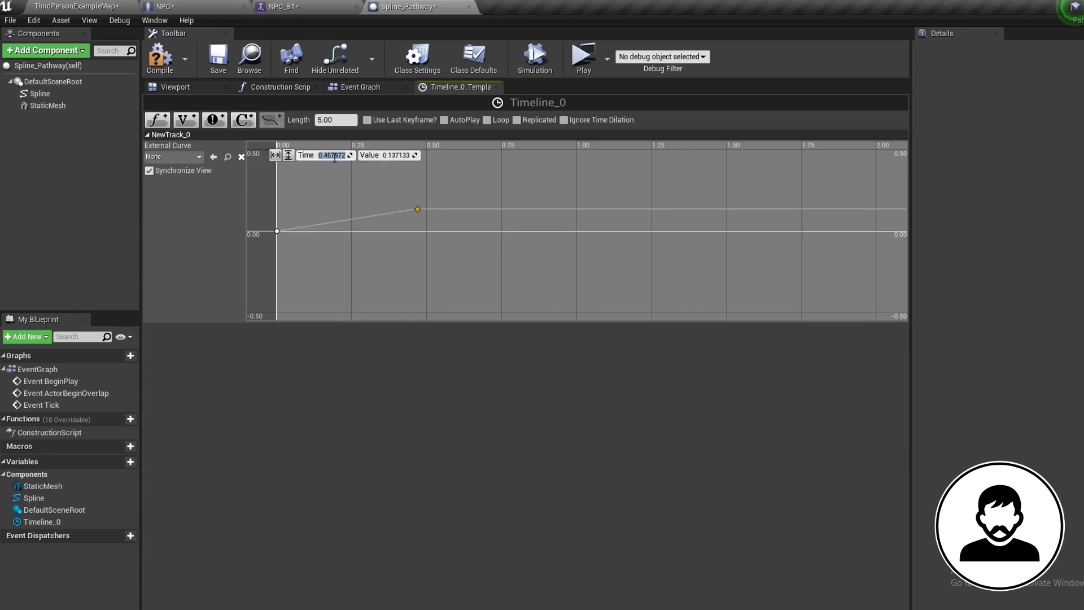
text(10)
key(Tab)
text(1)
key(Return)
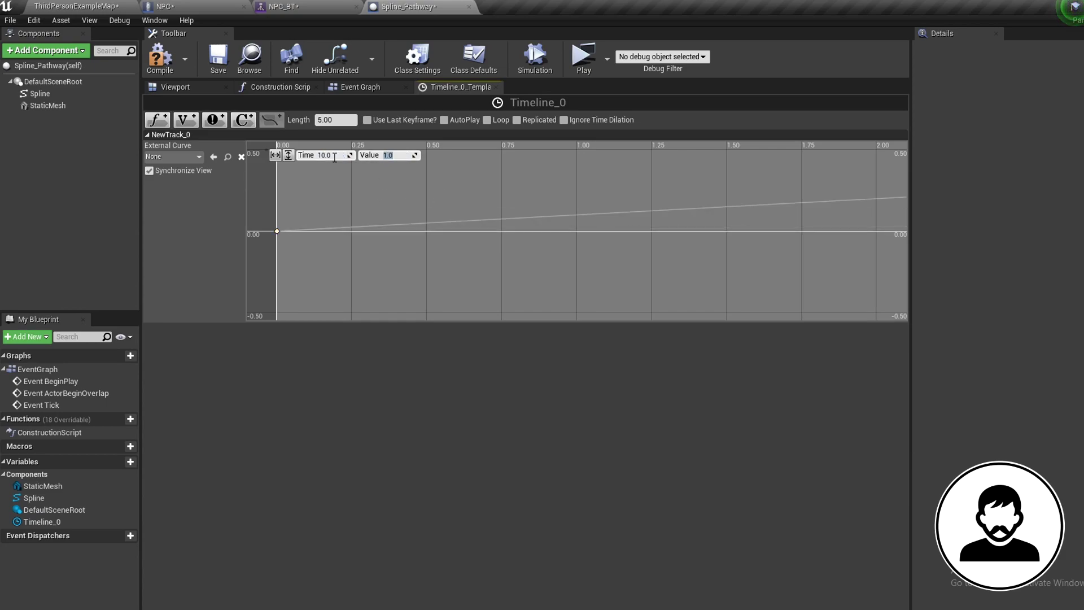
Set the timeline's length to 10 seconds.
click(336, 120)
text(10)
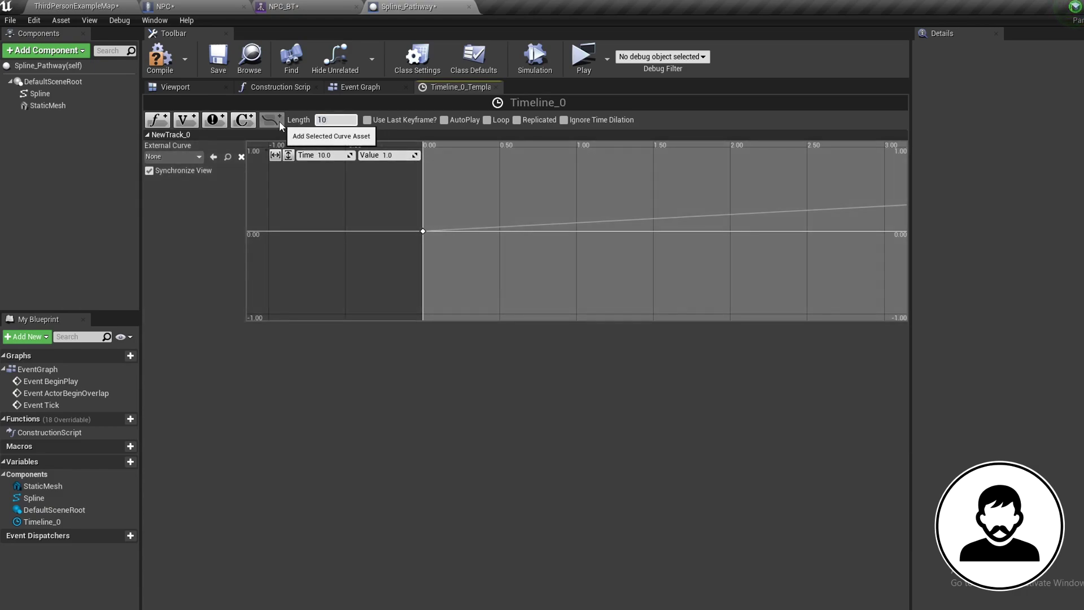
key(Return)
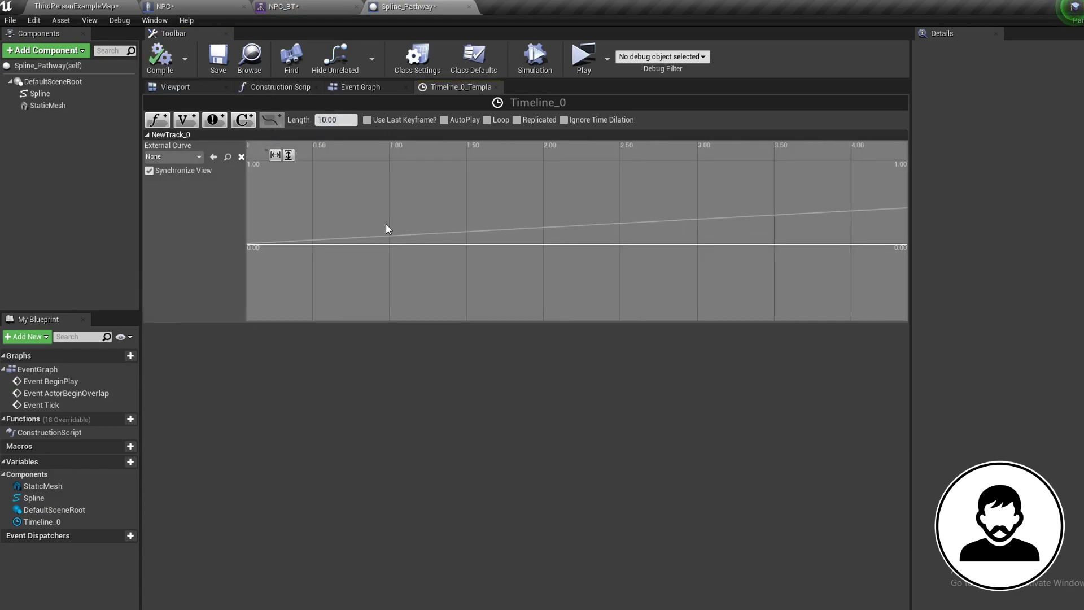
scroll(464, 226, down, 3)
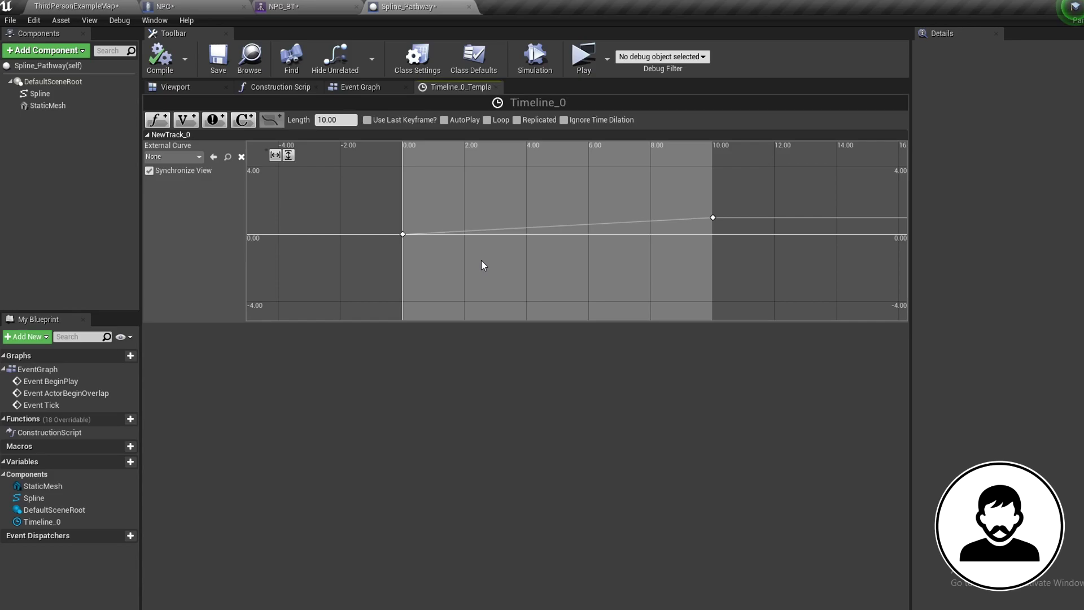
scroll(462, 270, up, 1)
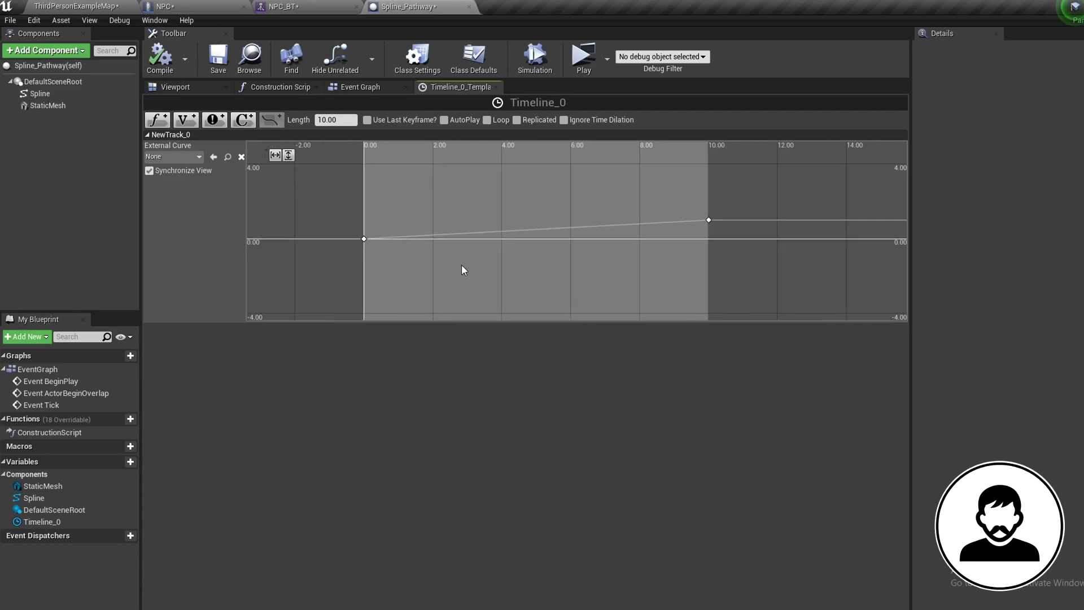
In the Event Graph, place a Static Mesh reference and add a SetWorldLocation node for it.
click(370, 88)
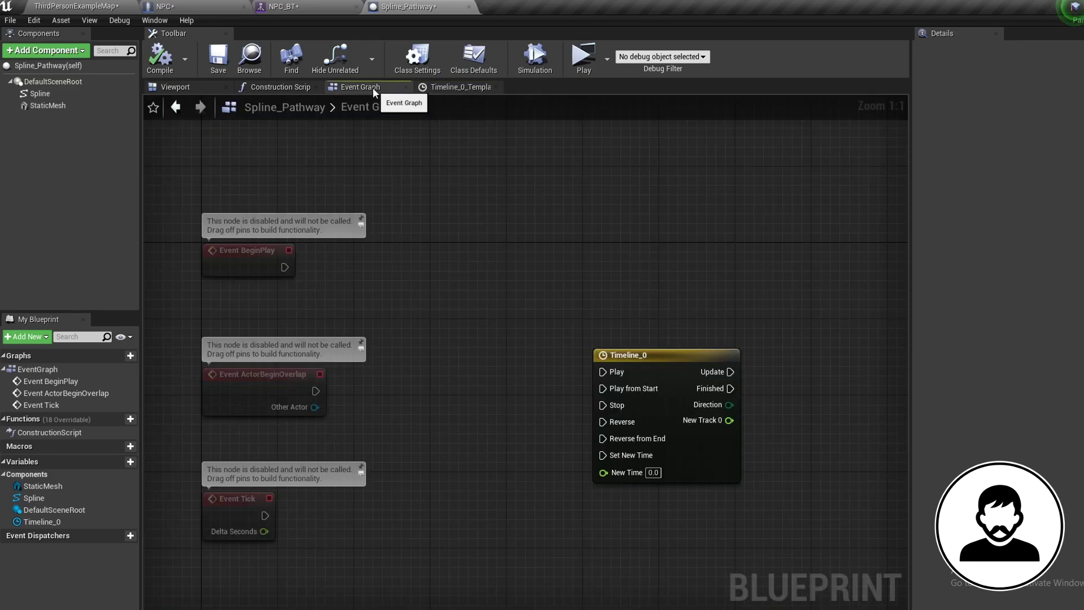
right_drag(524, 391, 355, 286)
drag(76, 105, 609, 282)
right_drag(610, 283, 410, 334)
drag(483, 344, 620, 350)
text(set world location)
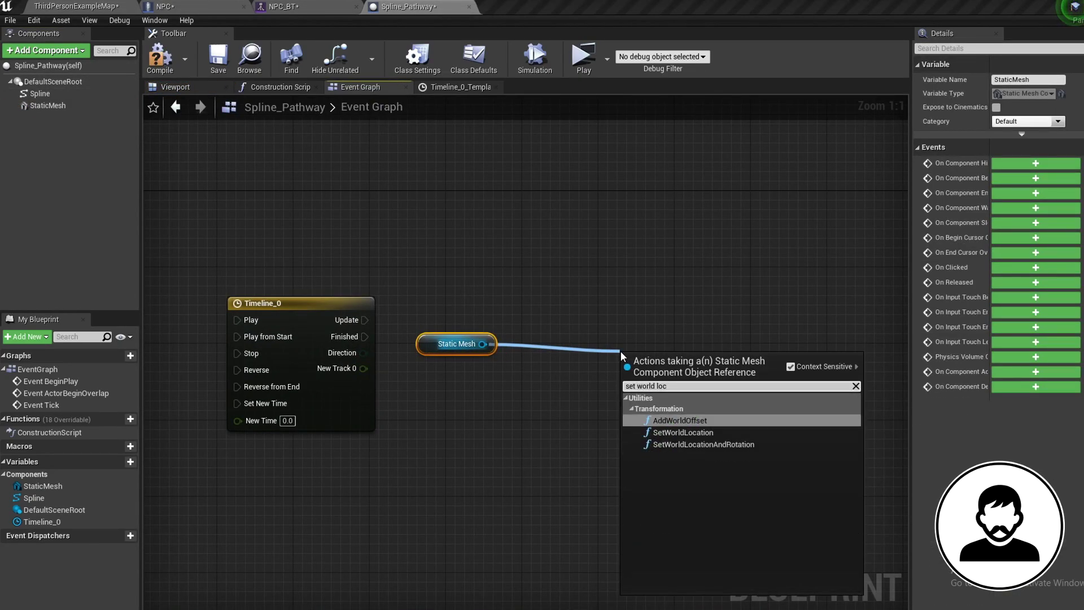
key(Return)
Wire Timeline Update into SetWorldLocation and BeginPlay into the timeline's Play from Start.
drag(696, 371, 706, 314)
drag(365, 320, 637, 330)
right_drag(483, 328, 843, 321)
scroll(484, 328, down, 1)
drag(300, 226, 442, 317)
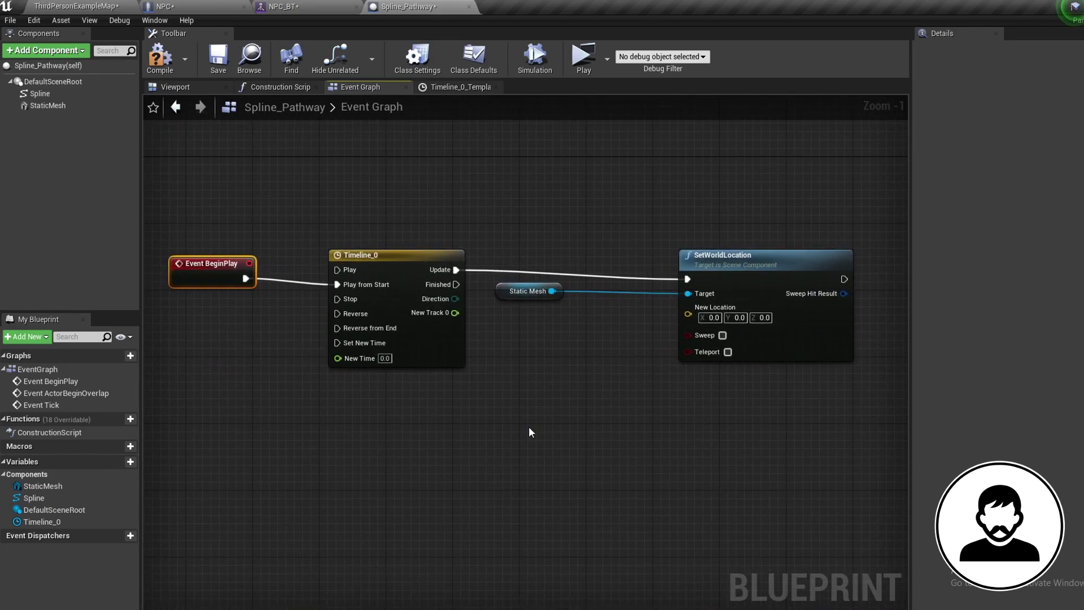
Add Spline, Get Spline Length and a Lerp node, with New Track 0 driving Alpha.
drag(39, 93, 383, 451)
text(get spl)
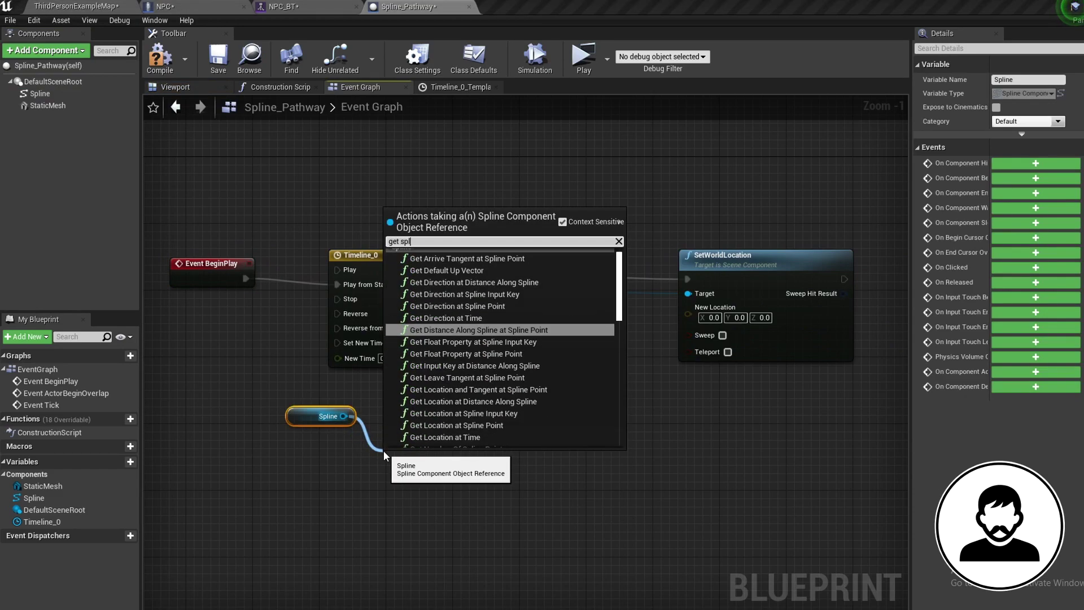
text(inelength)
key(Return)
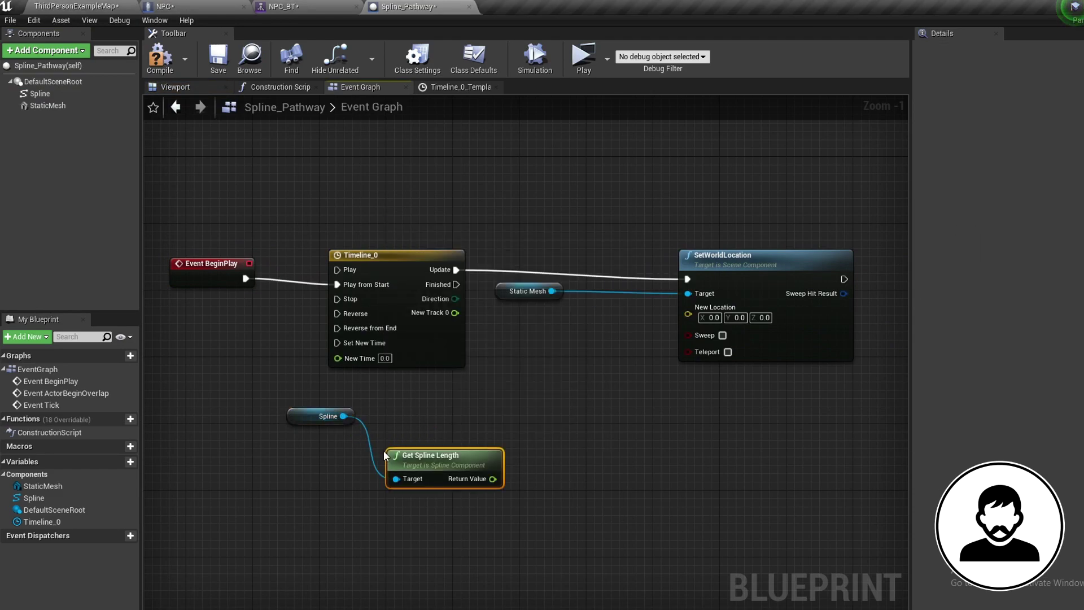
drag(467, 459, 513, 438)
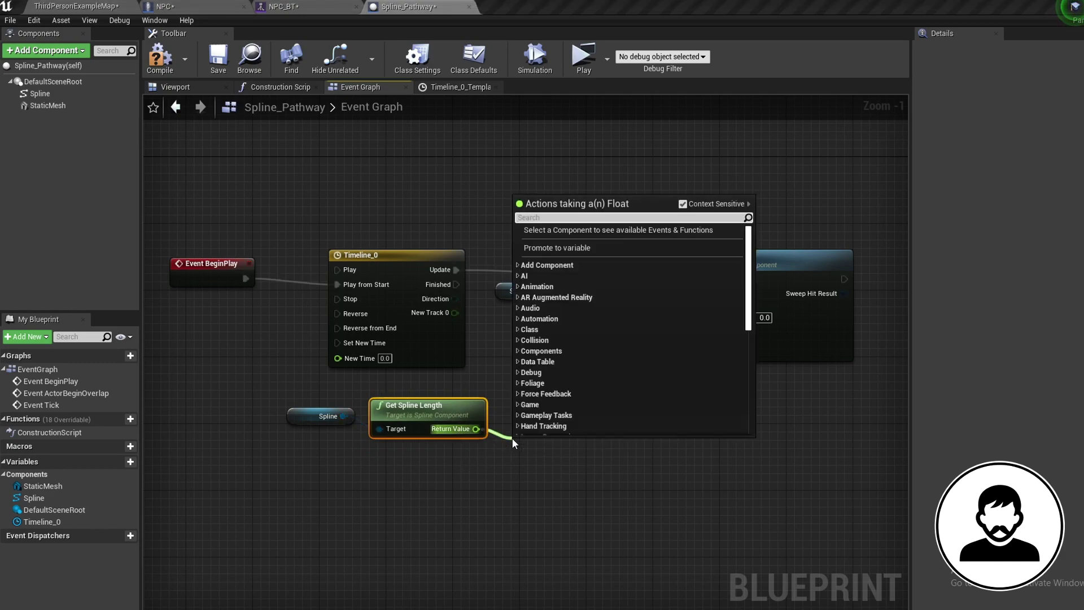
text(lerp)
key(Return)
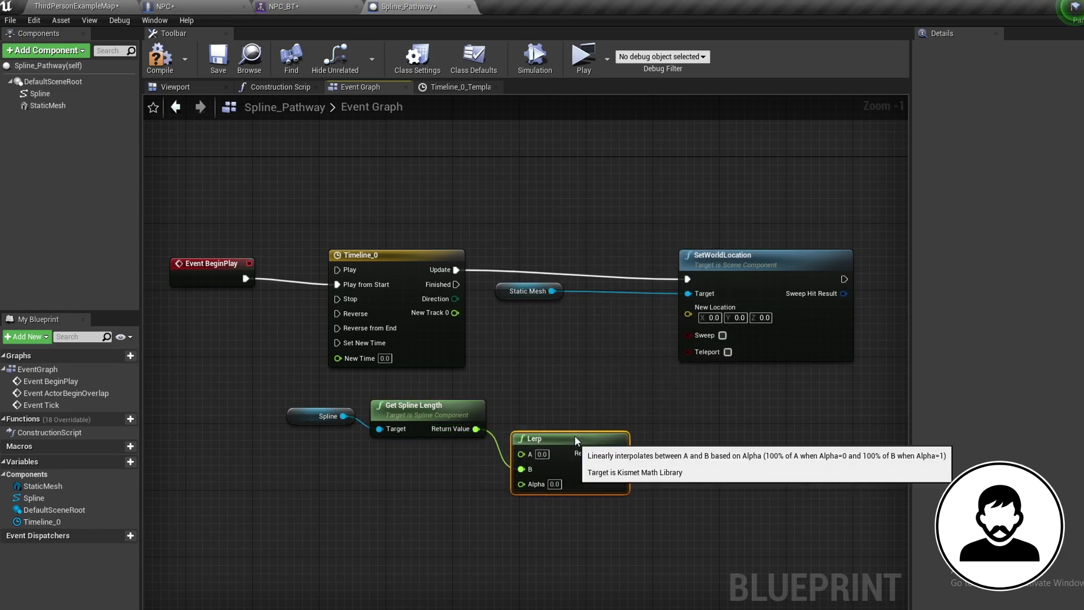
drag(574, 442, 581, 398)
drag(454, 312, 530, 441)
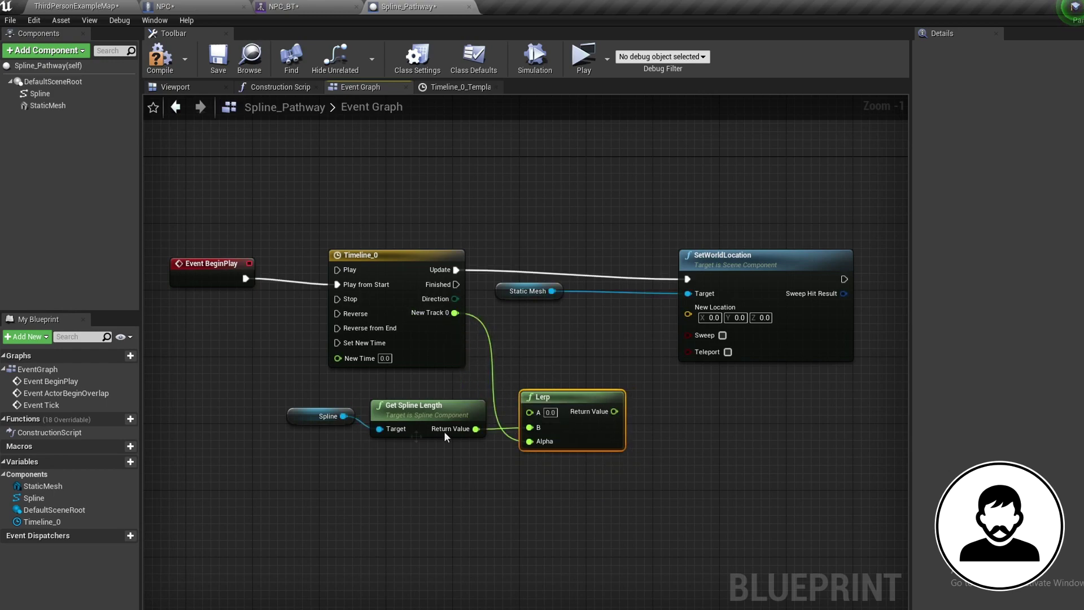
Add a World-space Get Location at Distance Along Spline from Lerp, feeding SetWorldLocation's New Location.
click(321, 416)
key(ctrl+w)
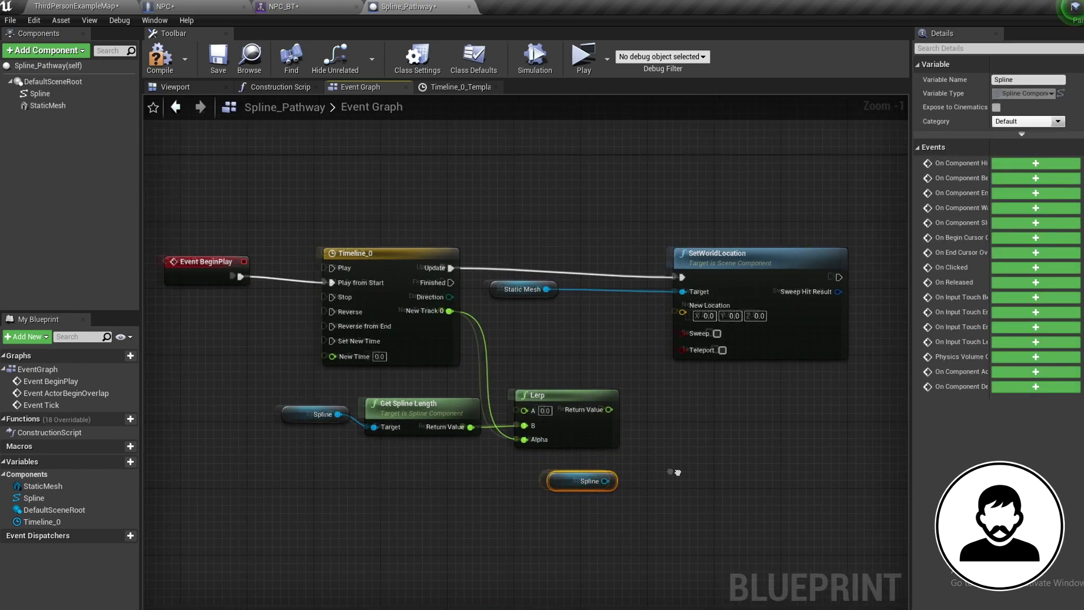
right_drag(553, 478, 392, 449)
drag(621, 323, 718, 312)
drag(450, 453, 528, 460)
text(get location at d)
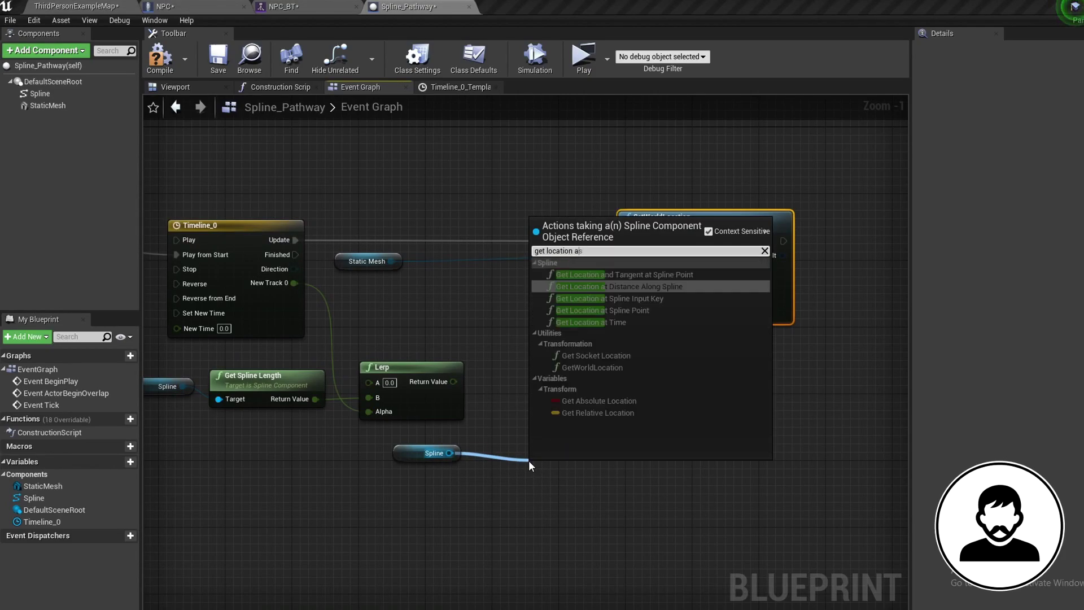
key(Return)
drag(550, 473, 542, 415)
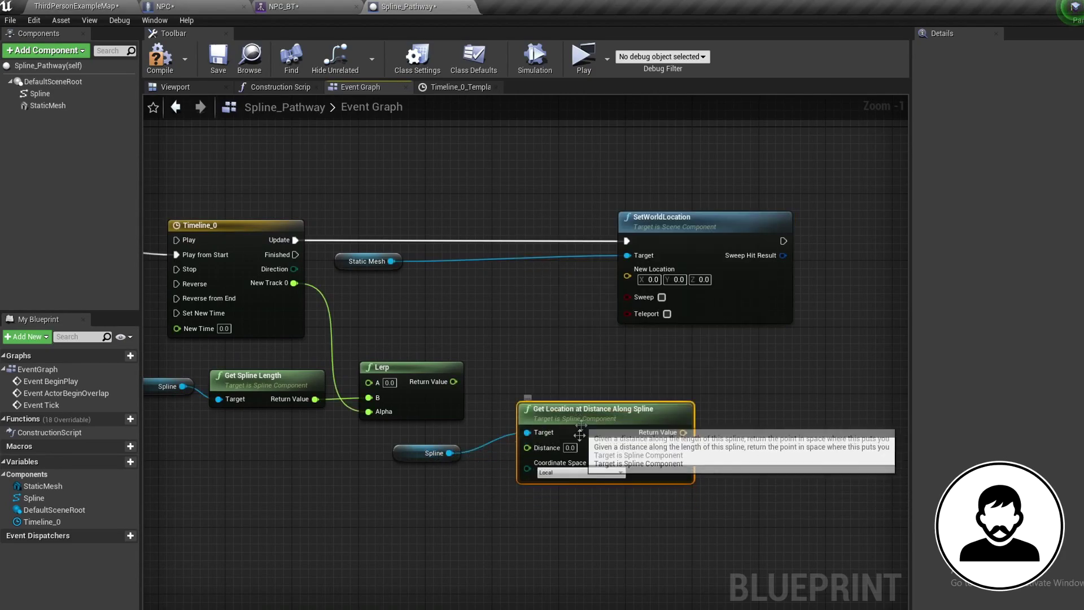
click(559, 473)
click(555, 489)
drag(454, 382, 527, 446)
drag(682, 433, 726, 292)
Add a 2.0-second Delay after Timeline Finished, looping back to Play from Start via reroutes.
right_drag(781, 304, 820, 356)
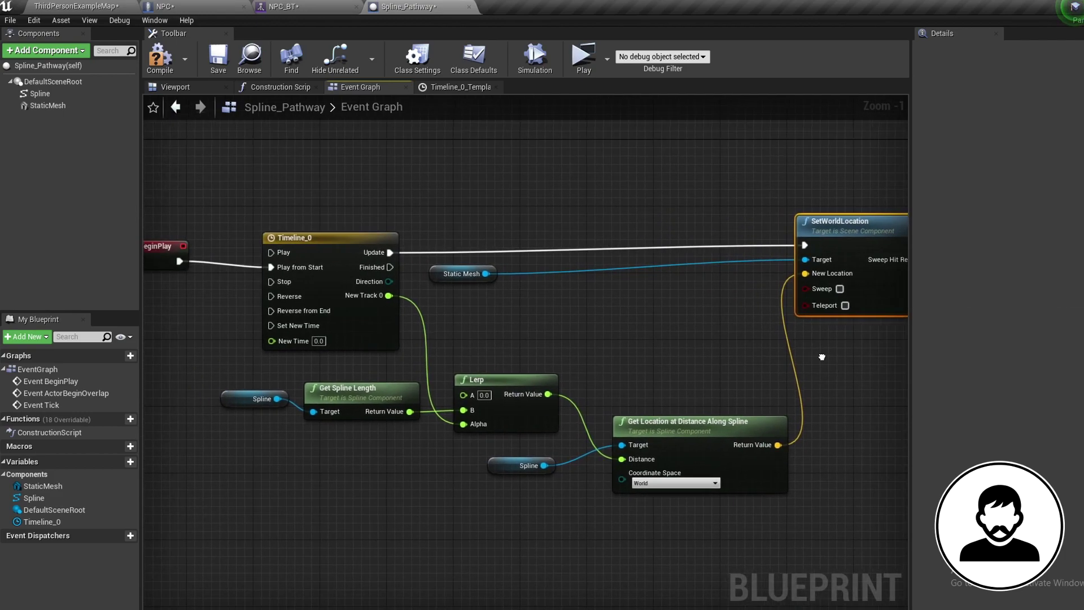
scroll(808, 356, down, 1)
drag(852, 306, 852, 314)
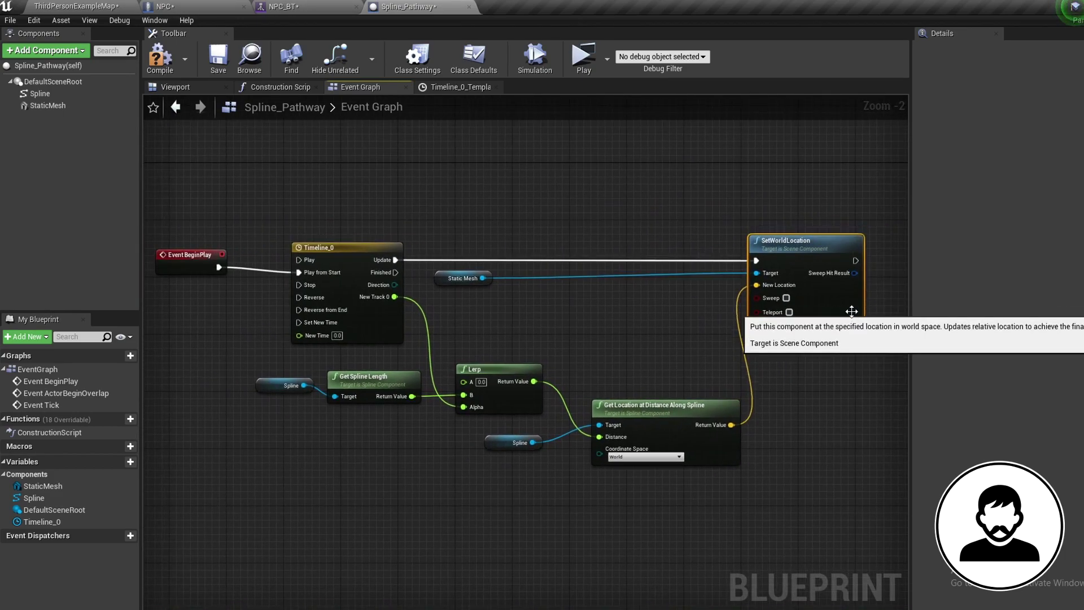
click(815, 382)
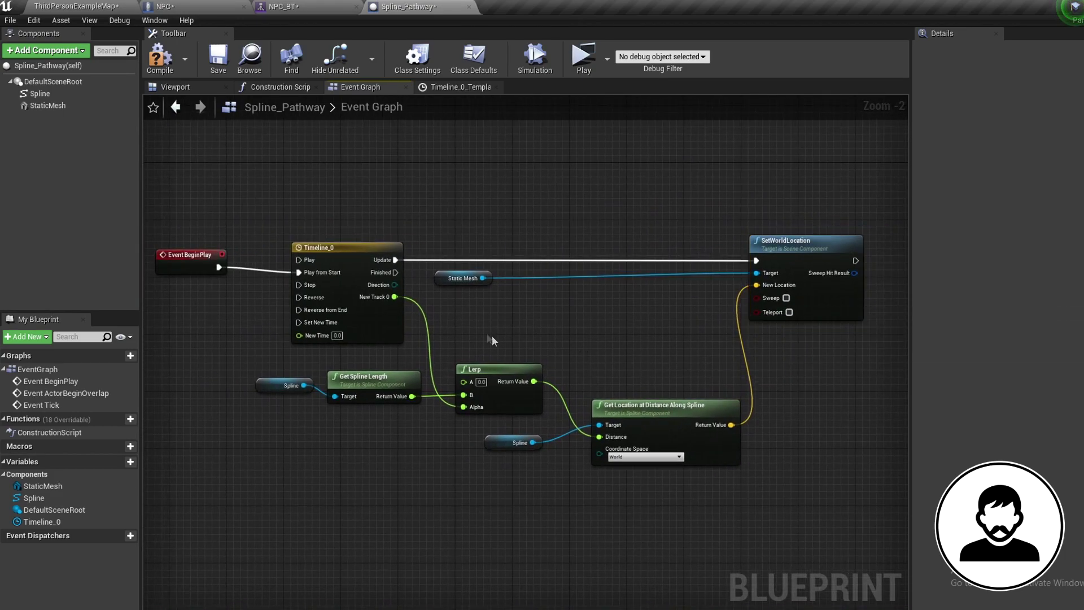
click(429, 304)
drag(395, 273, 441, 319)
drag(525, 321, 533, 356)
double_click(428, 299)
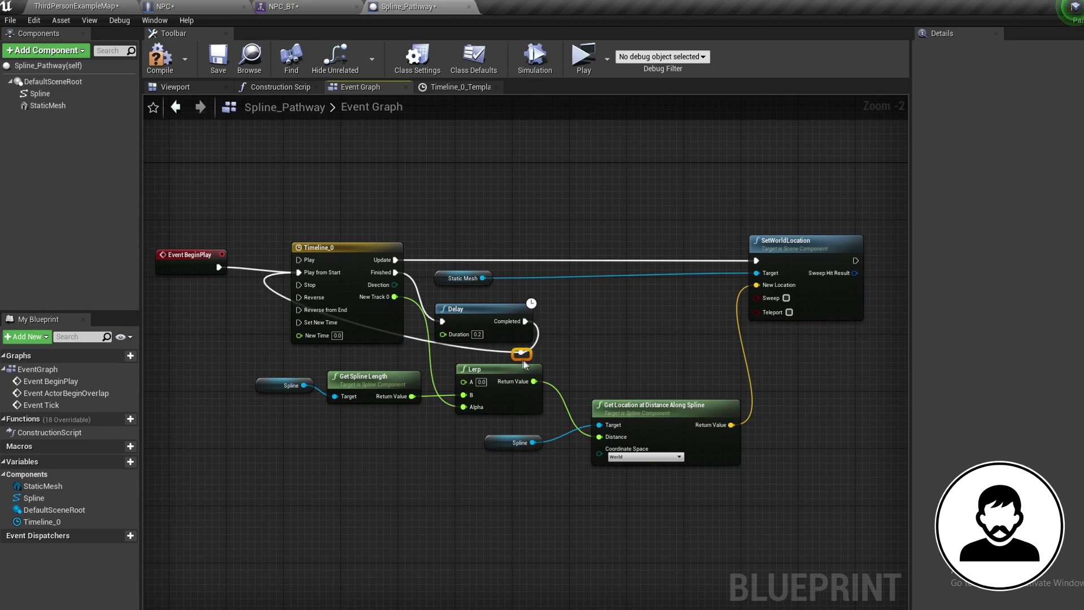
double_click(421, 340)
drag(421, 340, 289, 361)
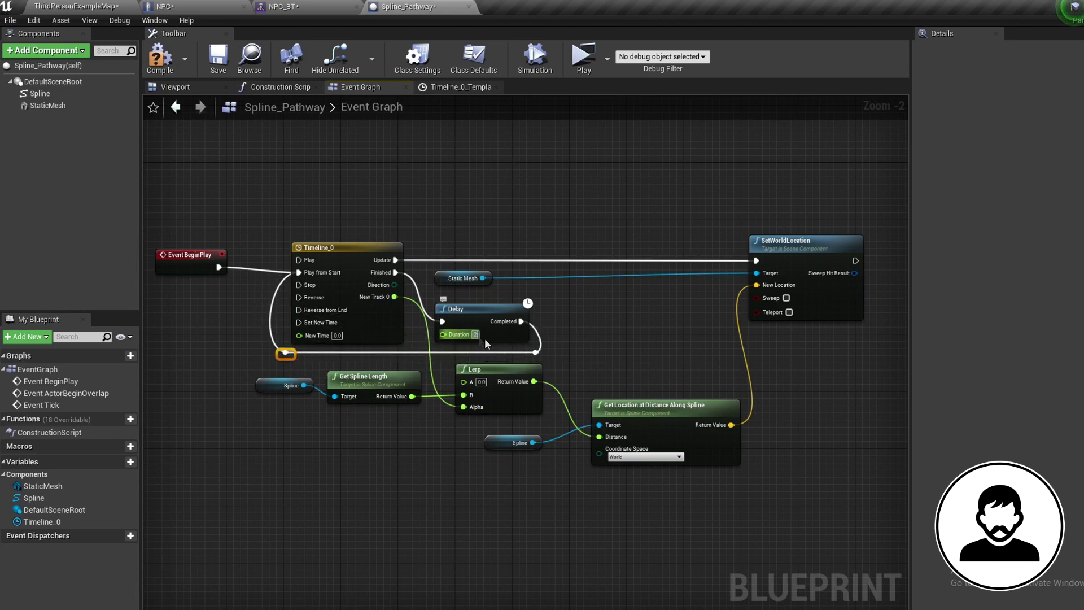
click(576, 344)
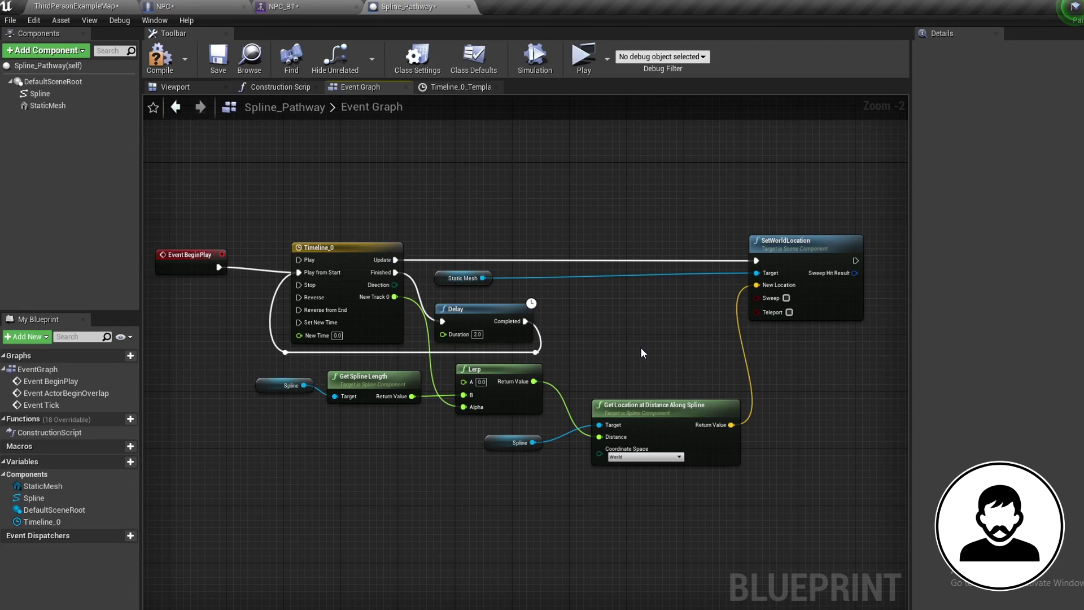
Tidy the graph, moving Get Location and the Static Mesh getter beside SetWorldLocation.
drag(647, 423, 632, 407)
right_drag(632, 406, 628, 412)
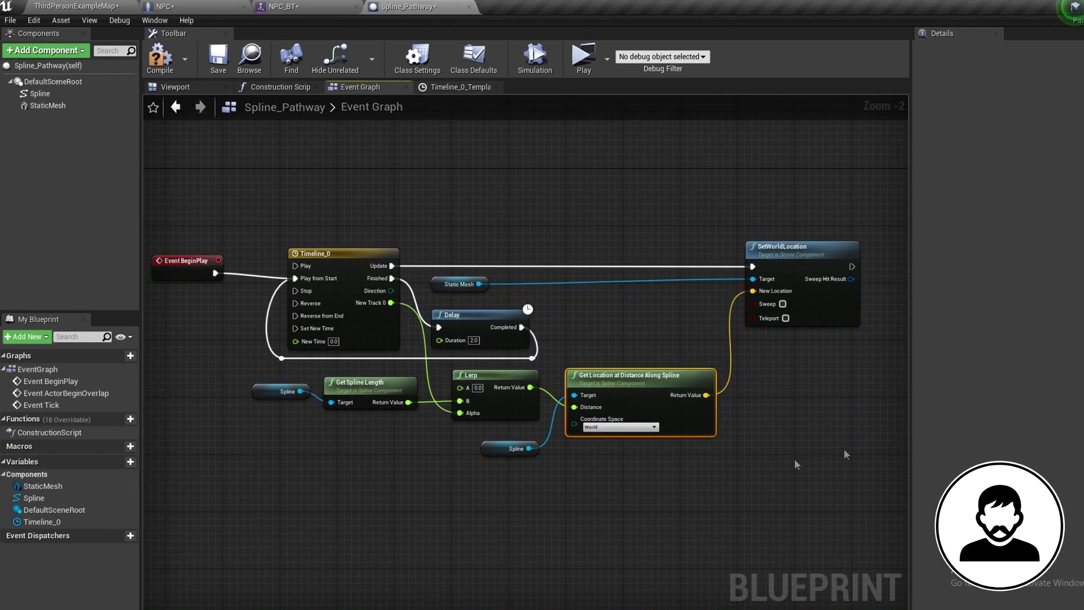
click(843, 400)
right_drag(811, 399, 821, 398)
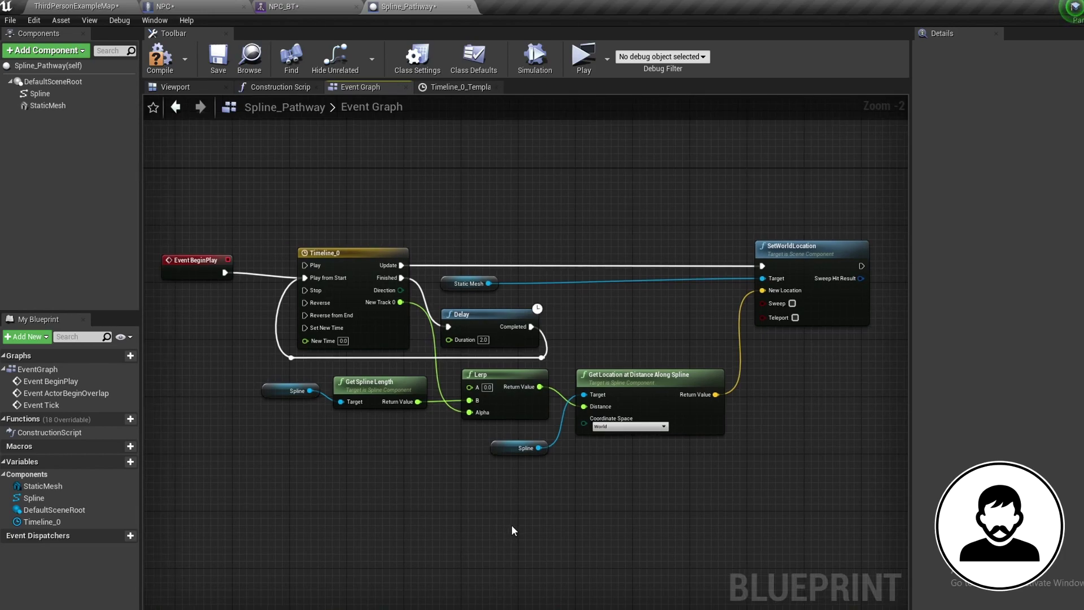
drag(469, 283, 690, 283)
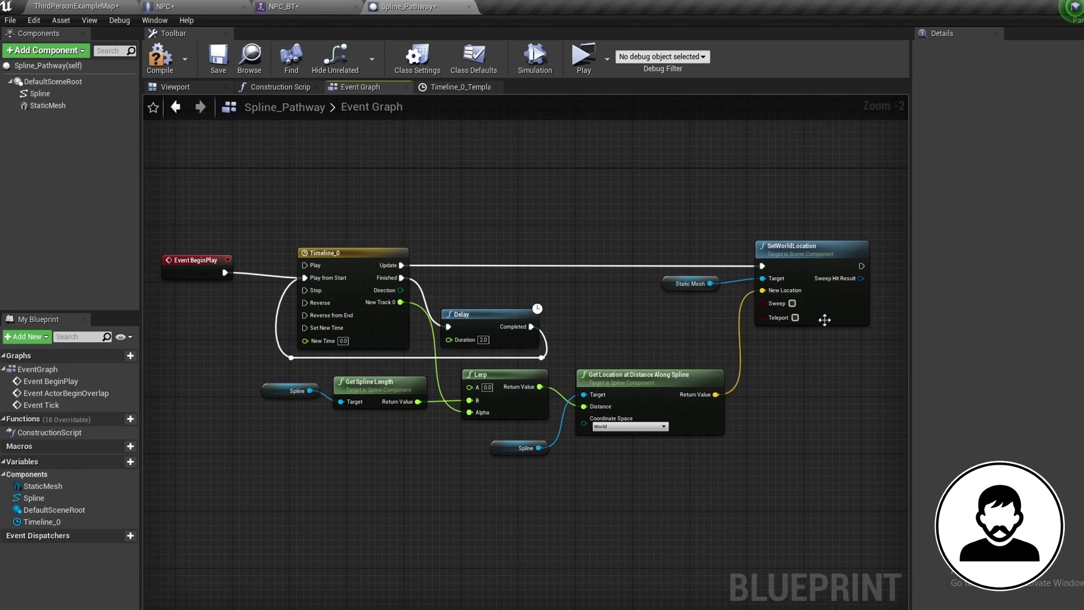
drag(824, 320, 768, 320)
Promote the spline location to a Location variable and chain SET between Update and SetWorldLocation.
drag(547, 394, 582, 339)
click(621, 391)
text(Location)
key(Return)
drag(624, 383, 624, 268)
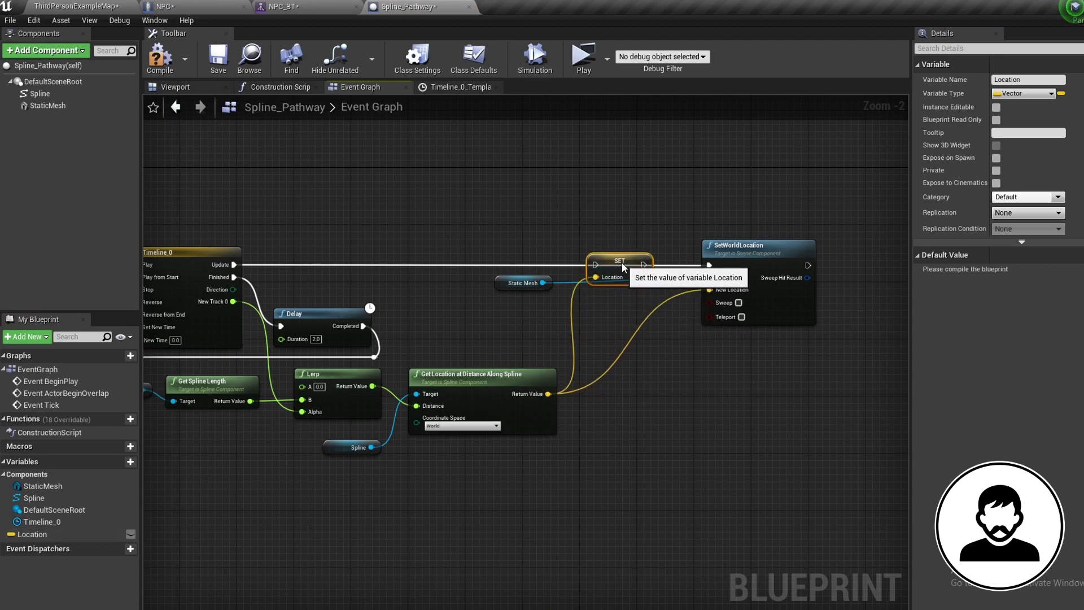
drag(234, 265, 709, 266)
drag(511, 283, 640, 305)
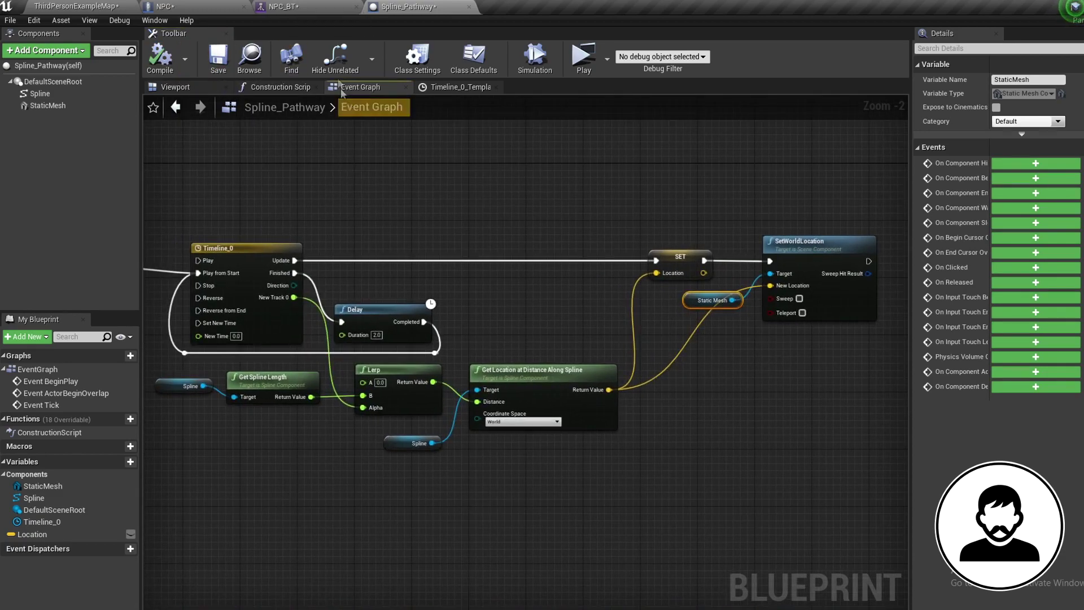
click(316, 7)
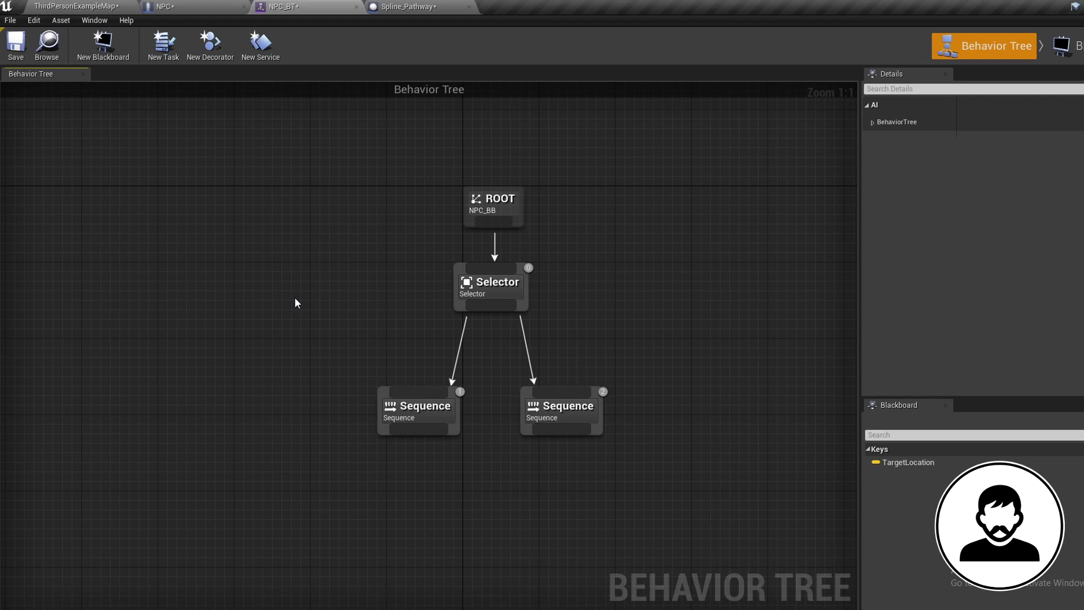
From the NPC_BT behavior tree, create a new blueprint task.
right_drag(354, 465, 354, 431)
right_click(353, 434)
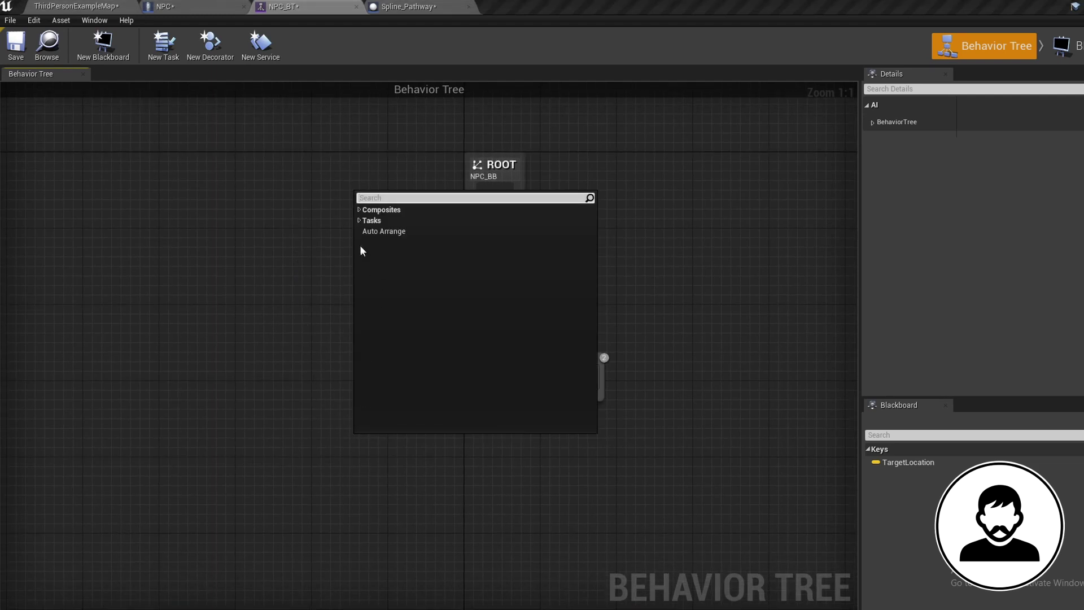
click(360, 220)
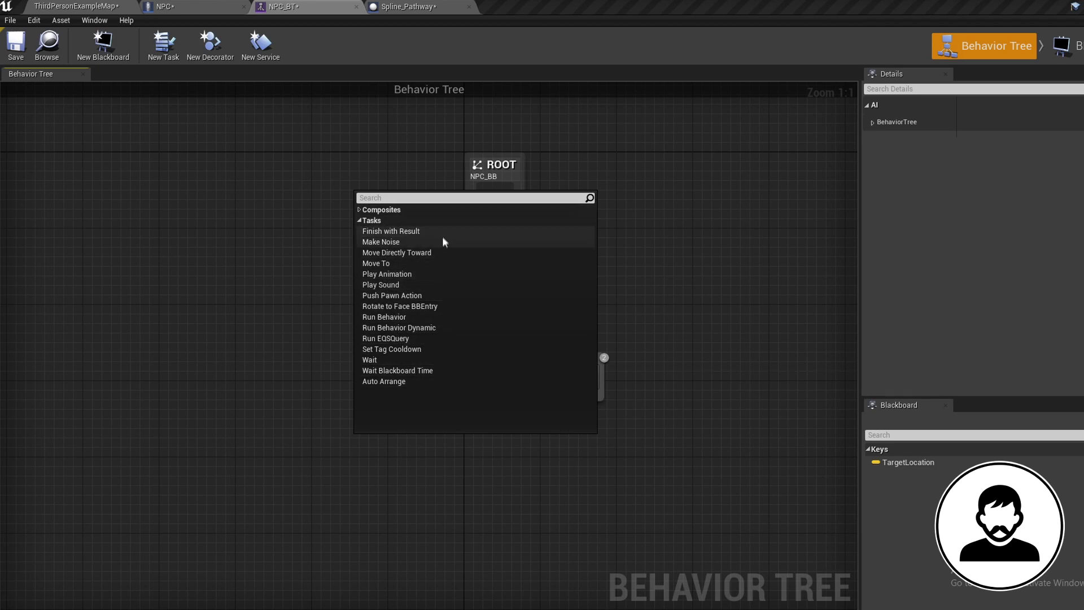
click(309, 355)
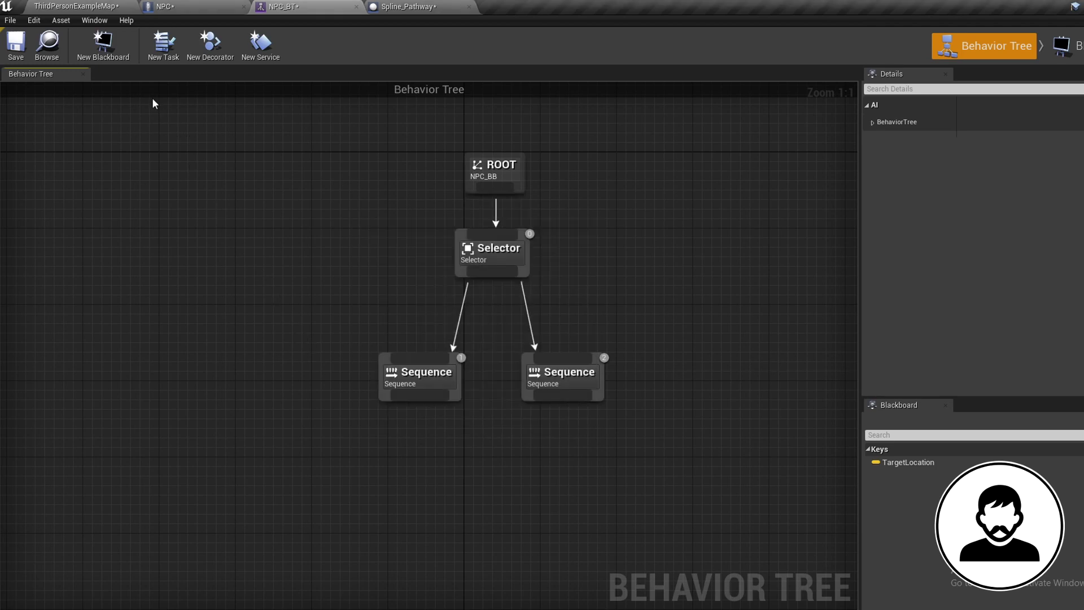
click(161, 55)
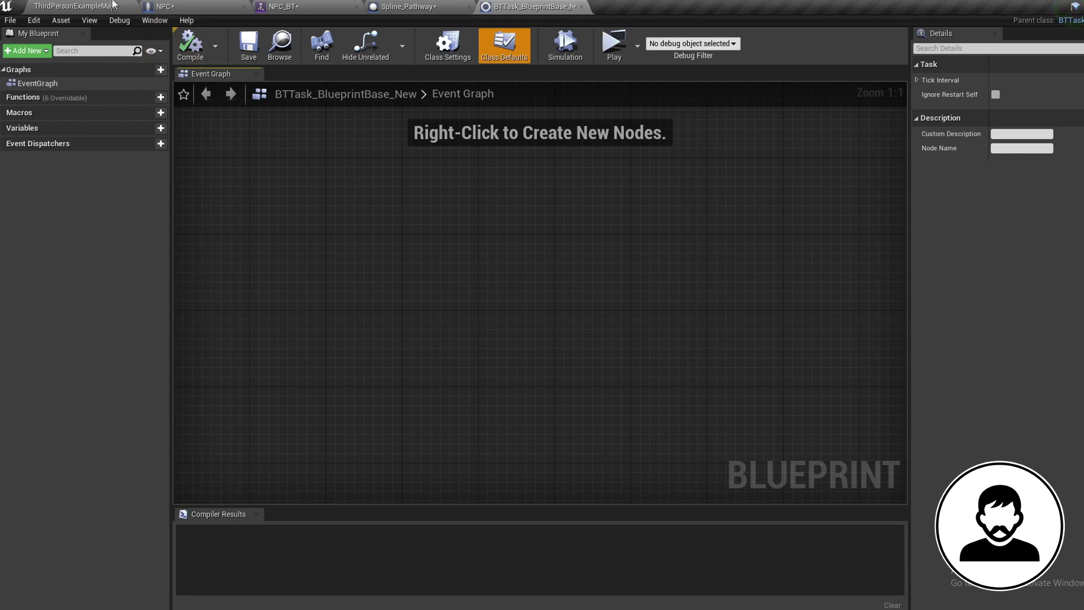
Rename the new task asset in the Content Browser to GetSplineLocation.
click(77, 6)
click(252, 486)
right_click(254, 487)
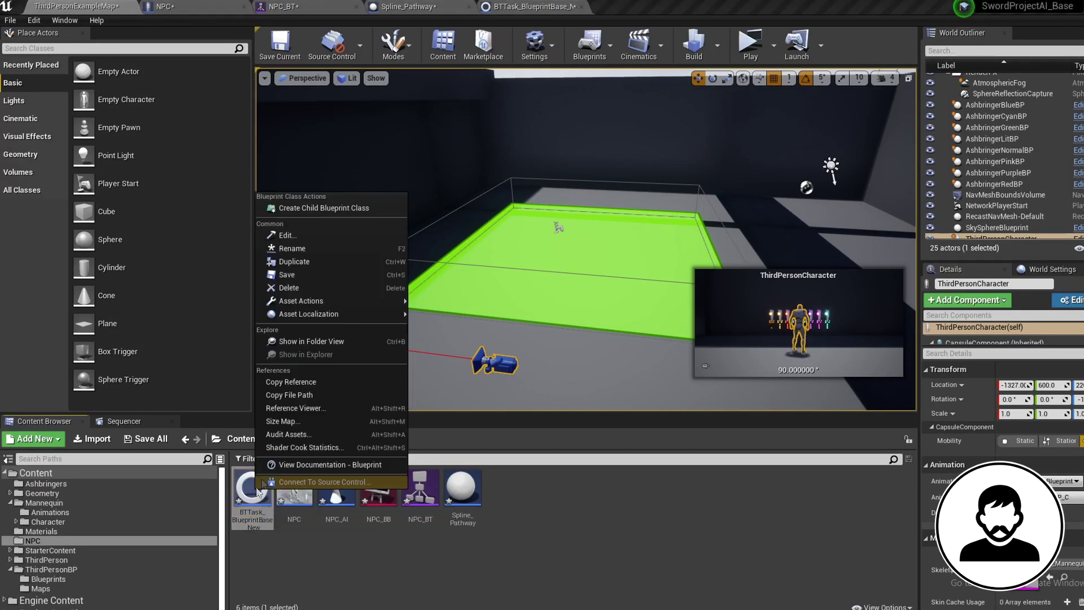
click(303, 256)
text(GetSplin)
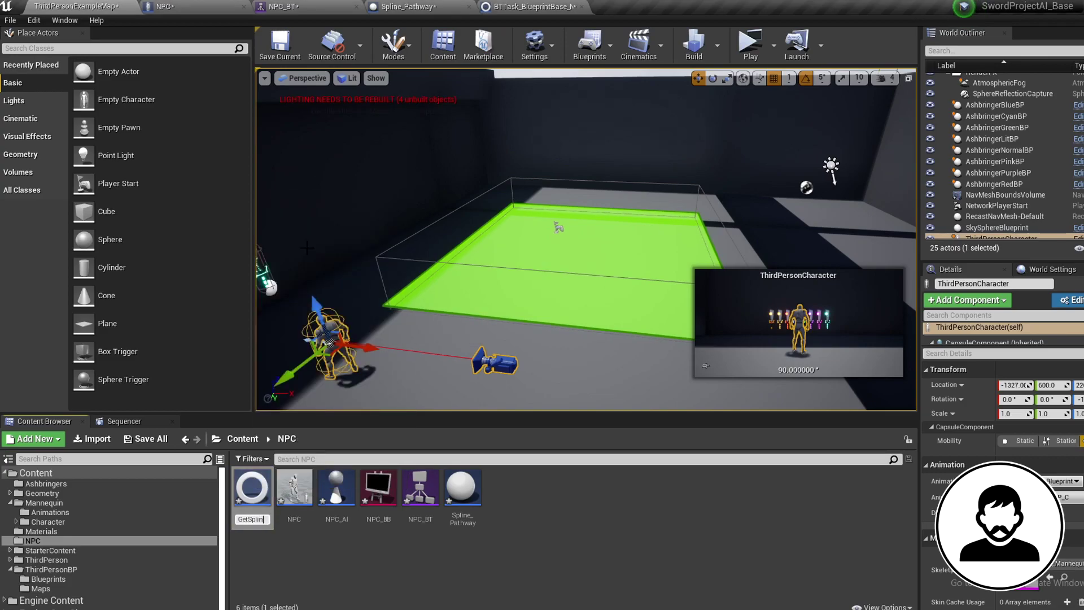
text(eLocation)
key(Return)
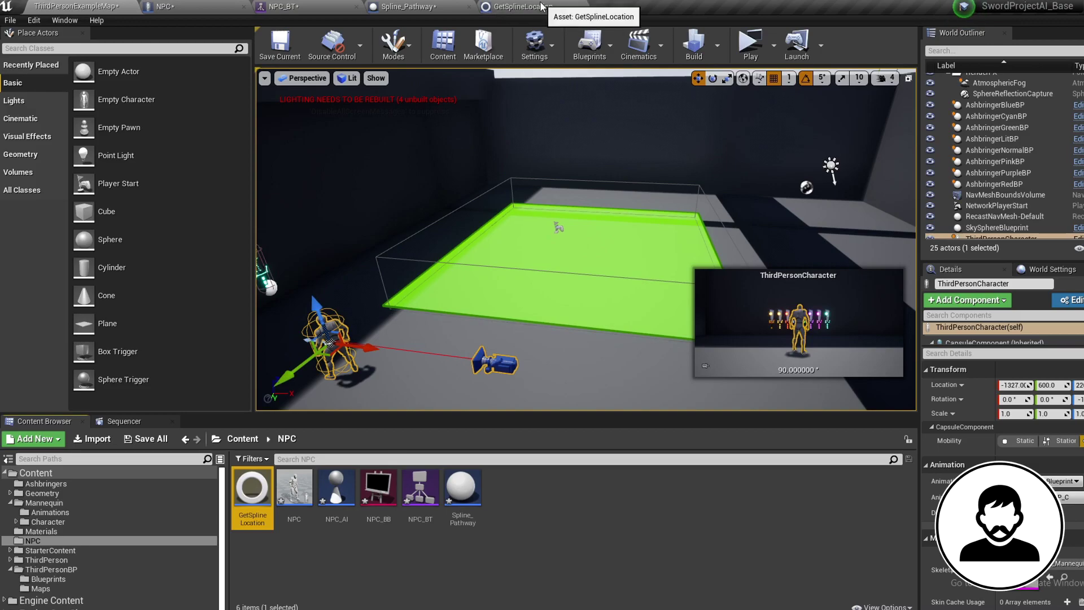
In the GetSplineLocation blueprint, add an Event Receive Execute AI node.
click(559, 7)
right_click(404, 283)
text(event reci)
key(BackSpace)
key(Up)
key(Up)
key(Up)
key(Up)
key(Return)
right_drag(603, 327, 375, 291)
Add a Finish Execute node with Success ticked and compile GetSplineLocation.
right_drag(475, 334, 539, 334)
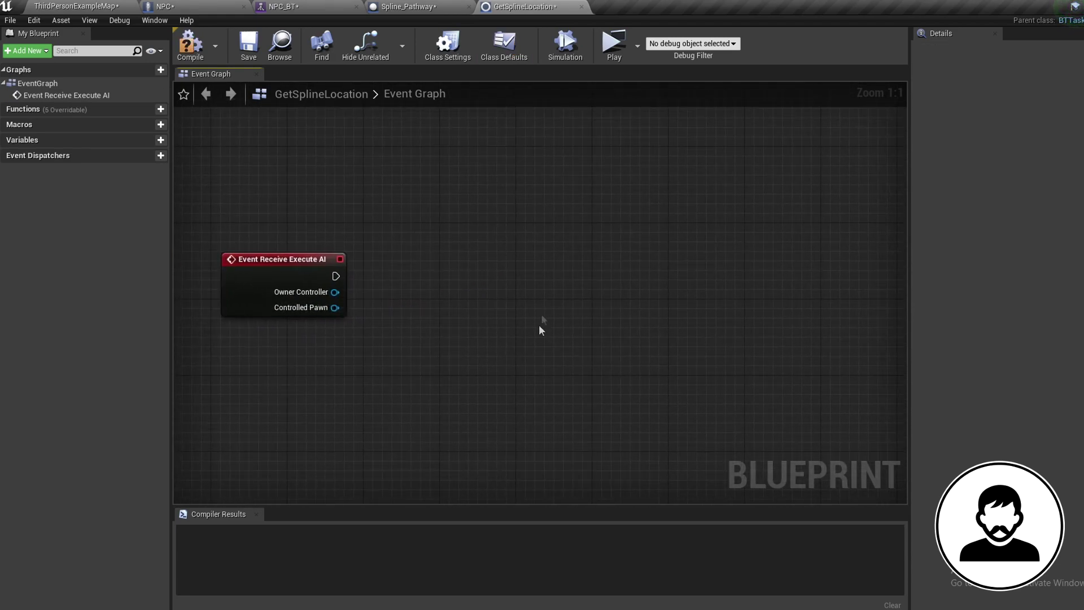
right_click(554, 281)
text(finish exec)
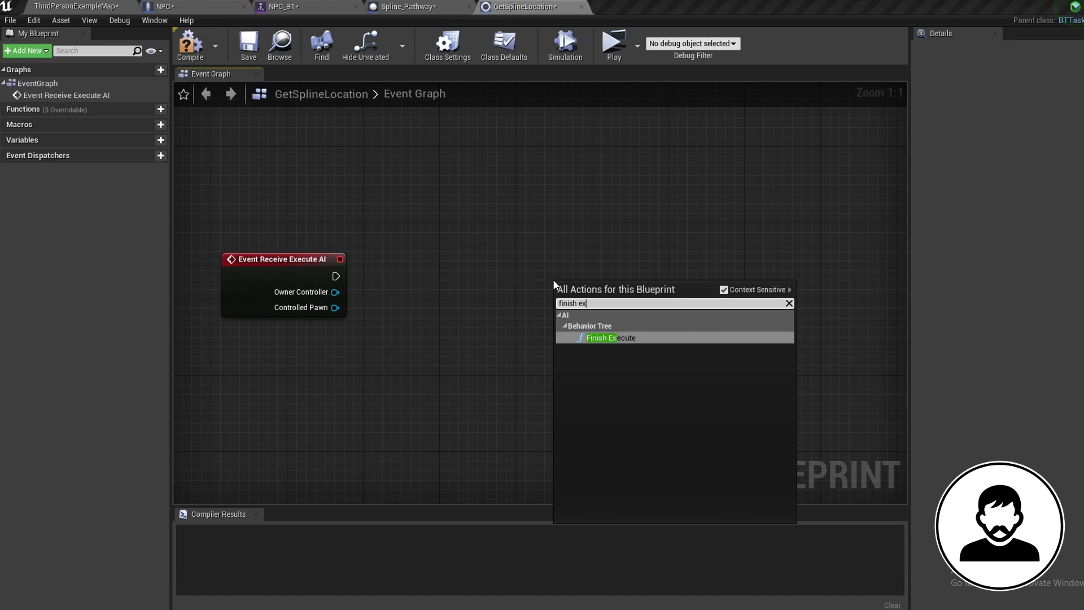
key(Return)
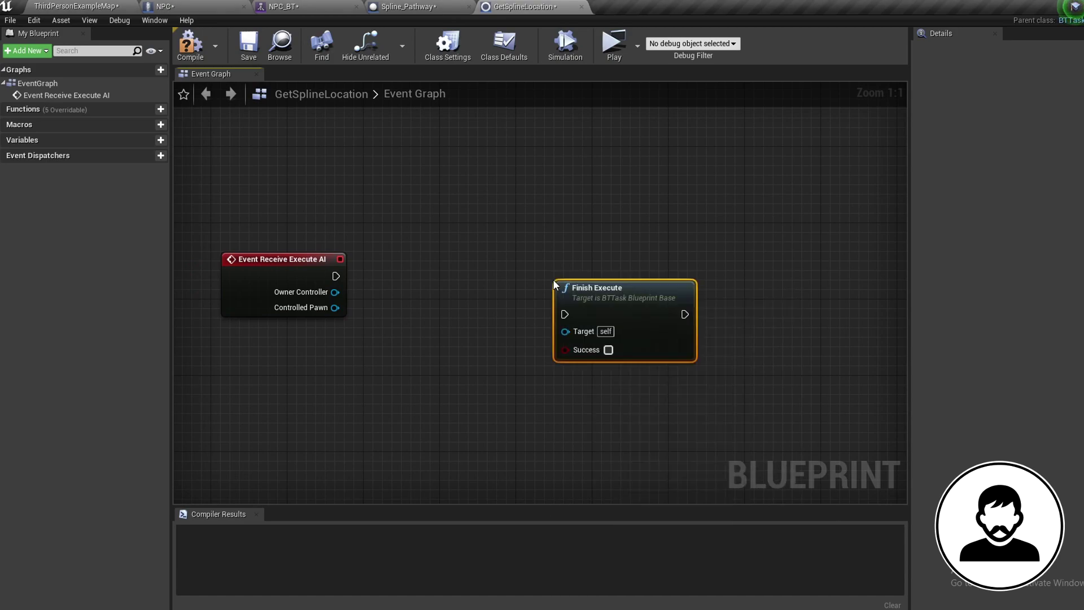
click(608, 351)
drag(633, 346, 747, 306)
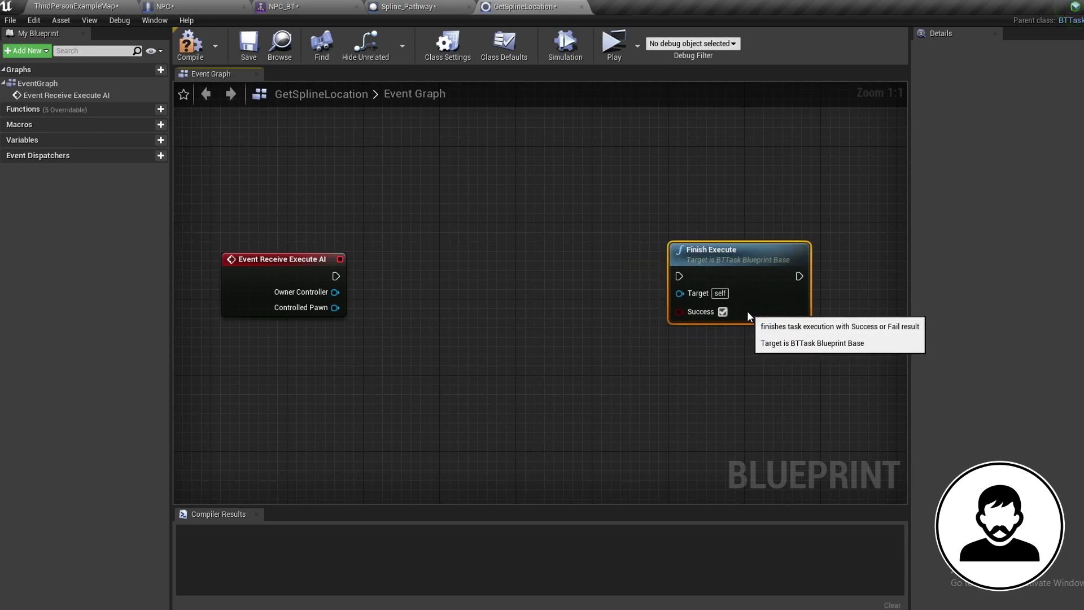
click(600, 364)
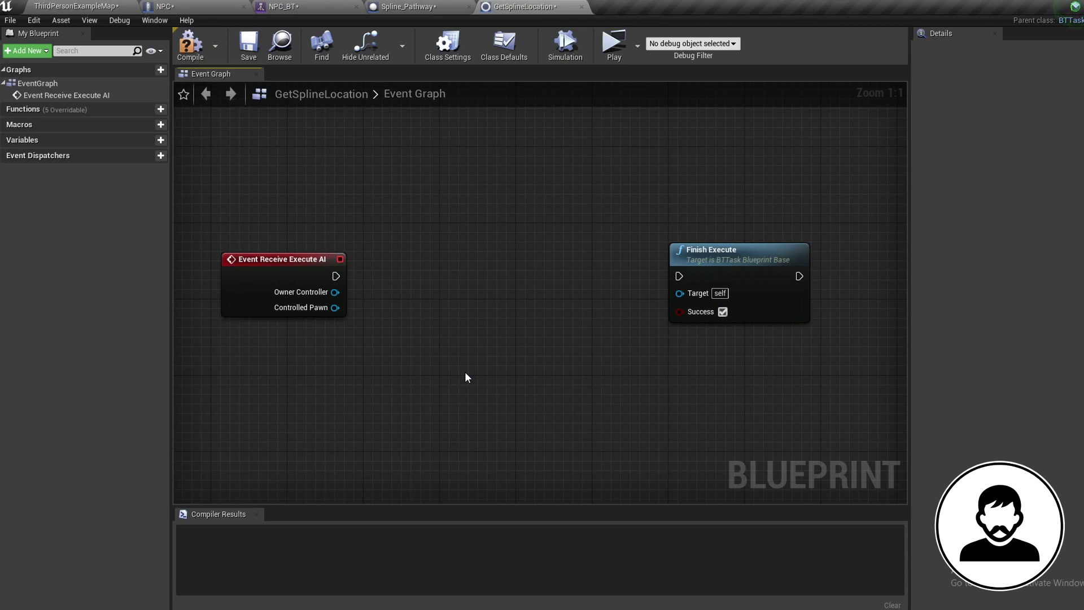
click(190, 45)
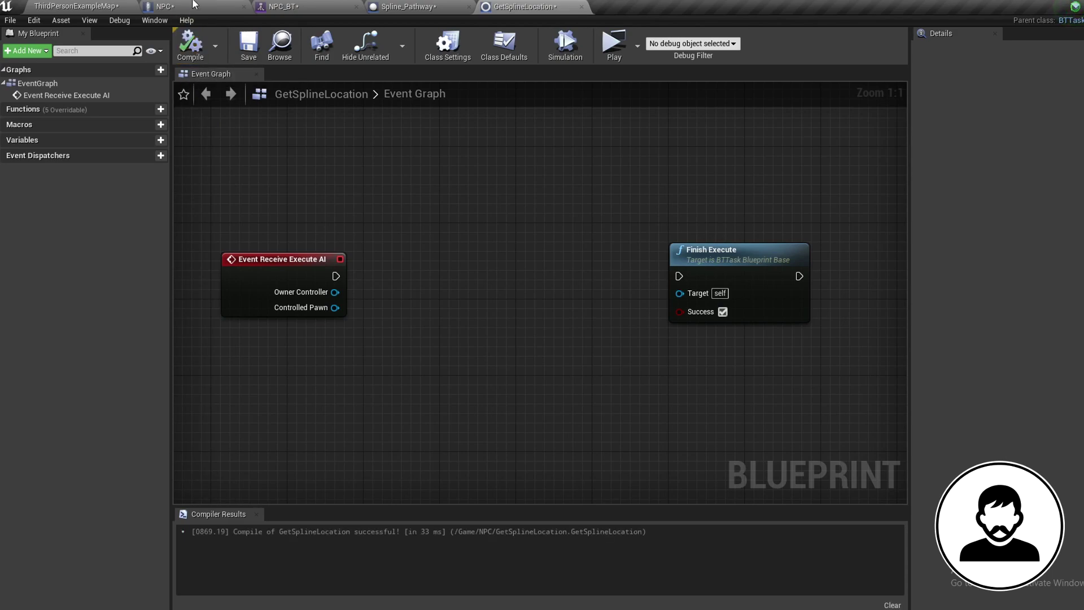
click(169, 6)
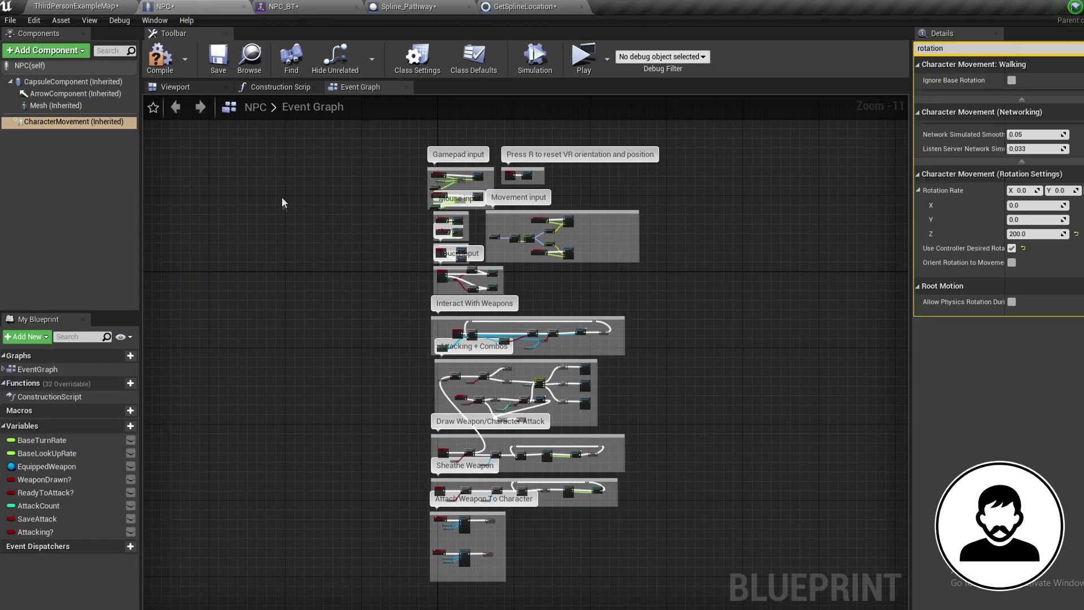
Add instance-editable variable SplinePathRef of type Spline Pathway Object Reference and compile NPC.
click(118, 427)
text(SplinePathRef)
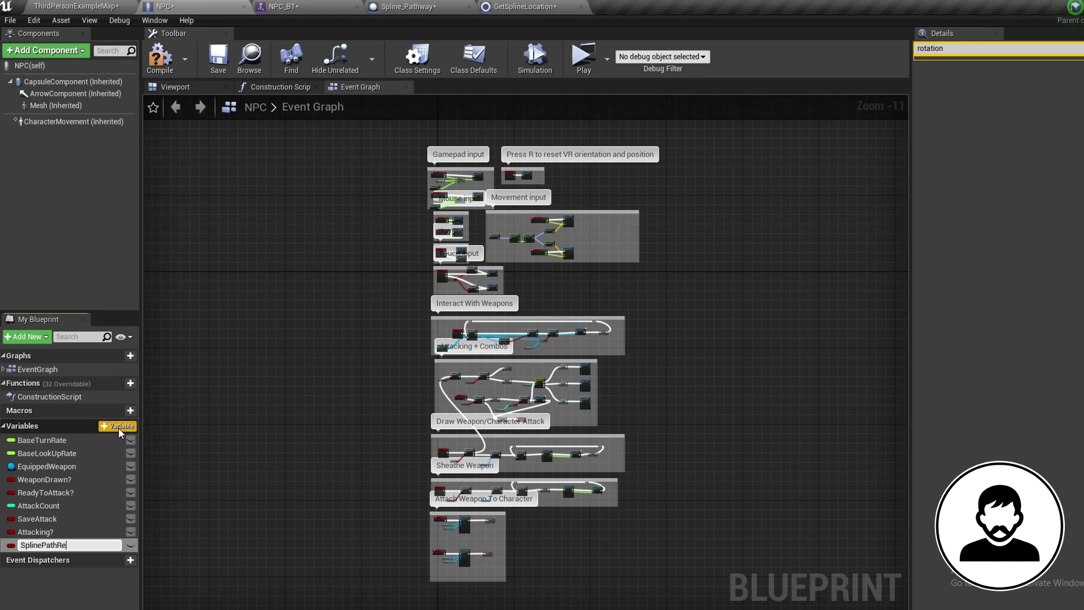
key(Return)
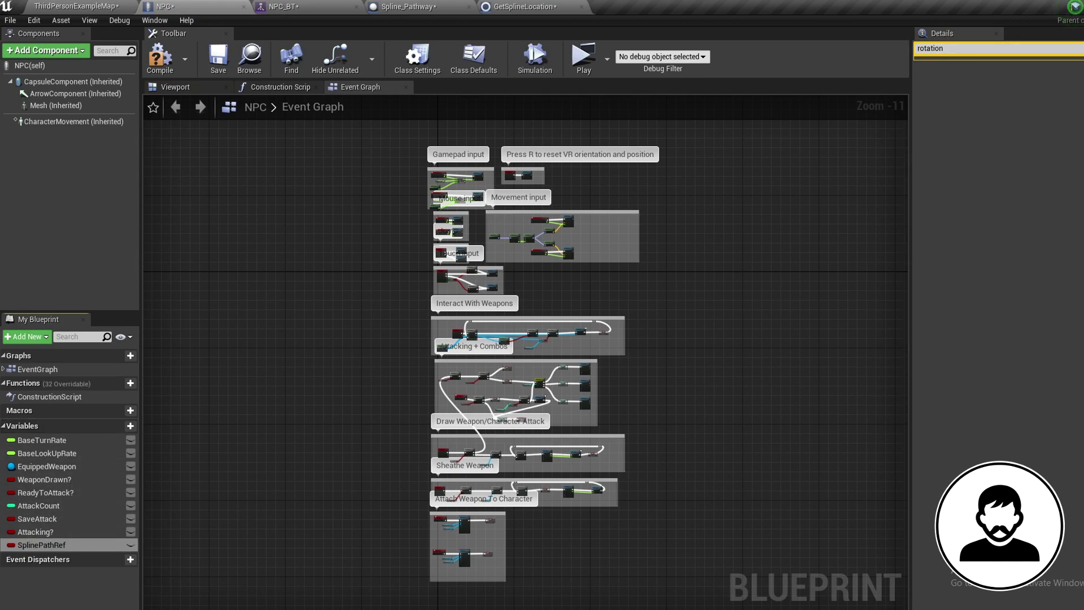
click(1039, 93)
text(spline)
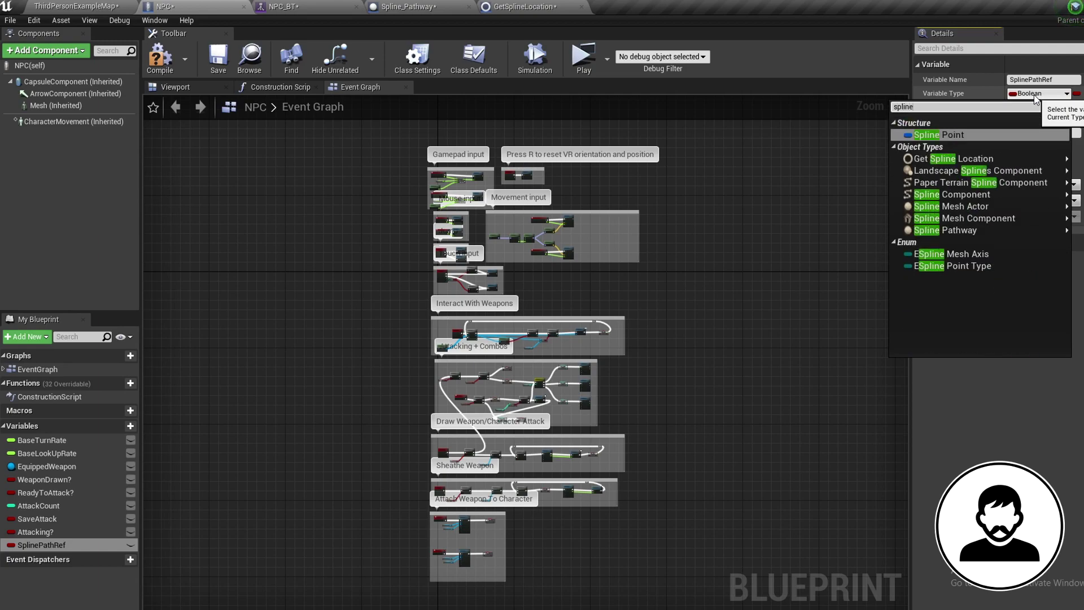
text(path)
mouse_move(949, 138)
click(847, 138)
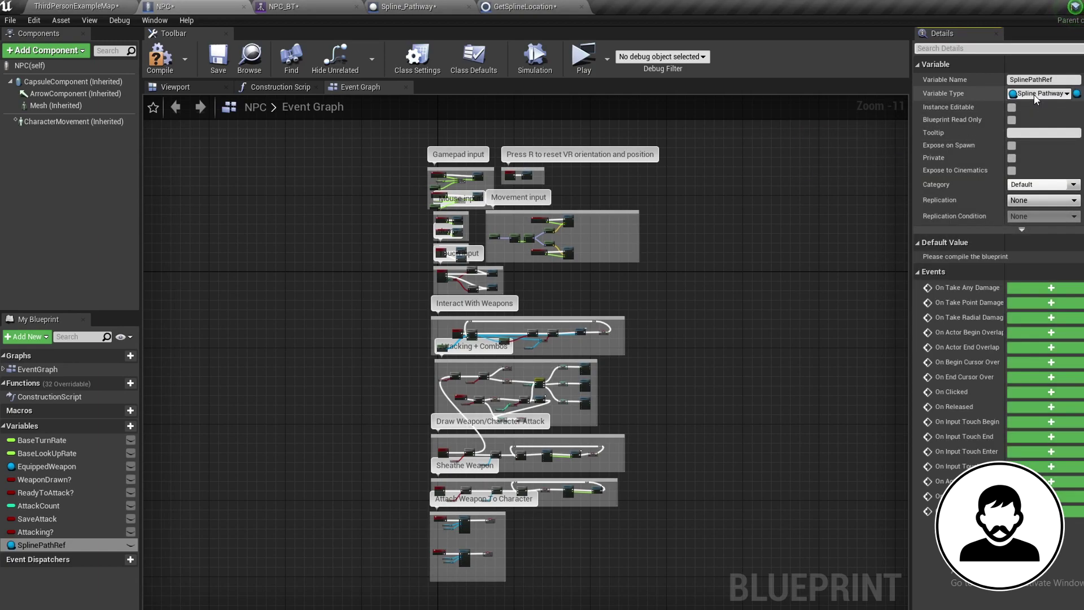
click(1011, 108)
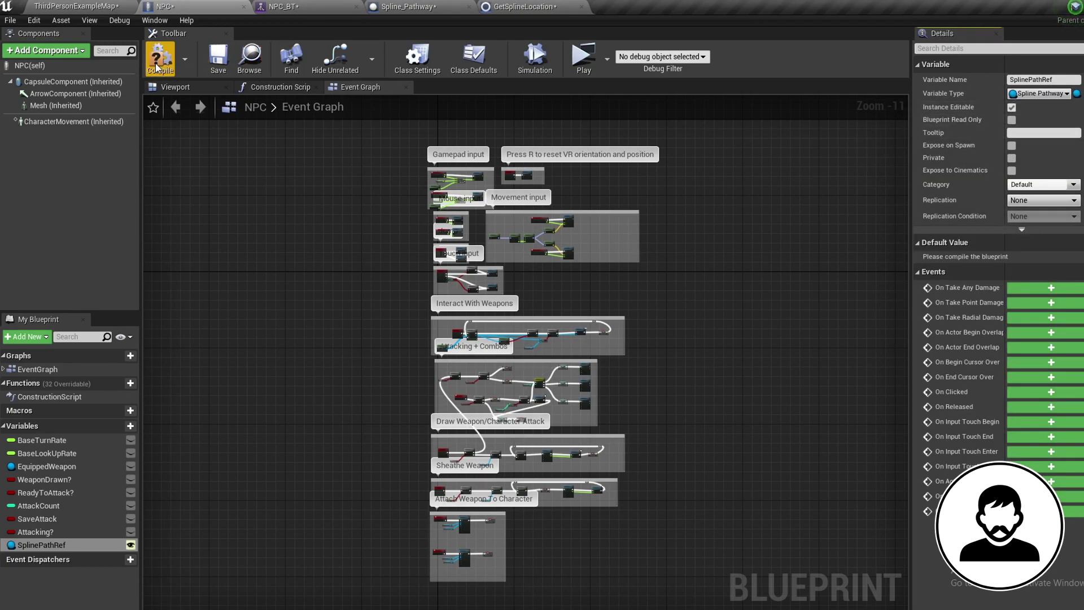
click(160, 62)
click(79, 6)
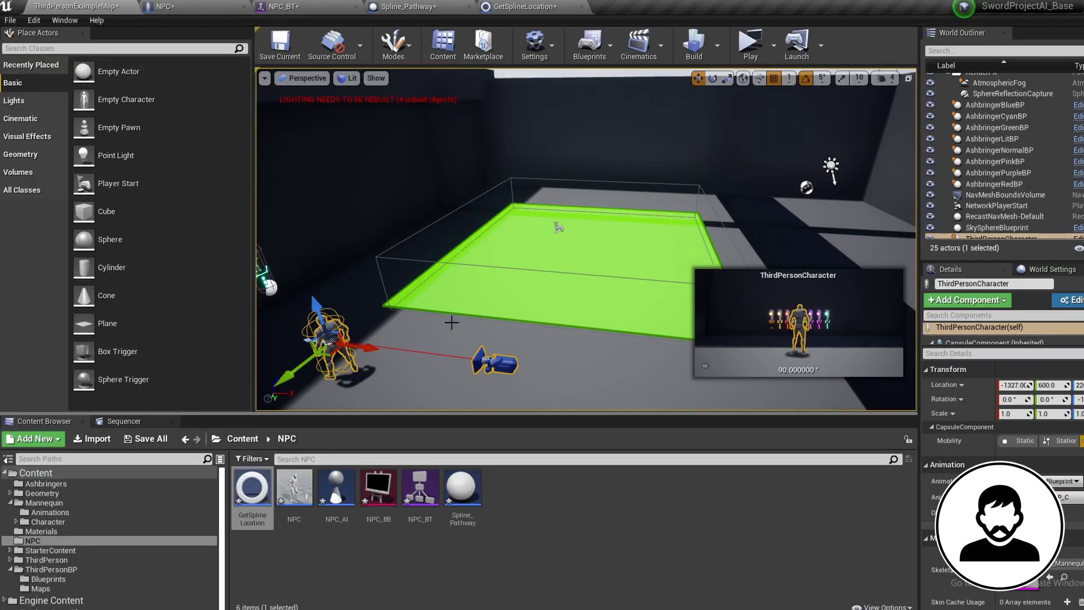
Place the NPC and Spline_Pathway actors into the level.
right_drag(705, 366, 621, 327)
drag(293, 488, 547, 242)
right_drag(548, 243, 508, 243)
drag(556, 290, 559, 286)
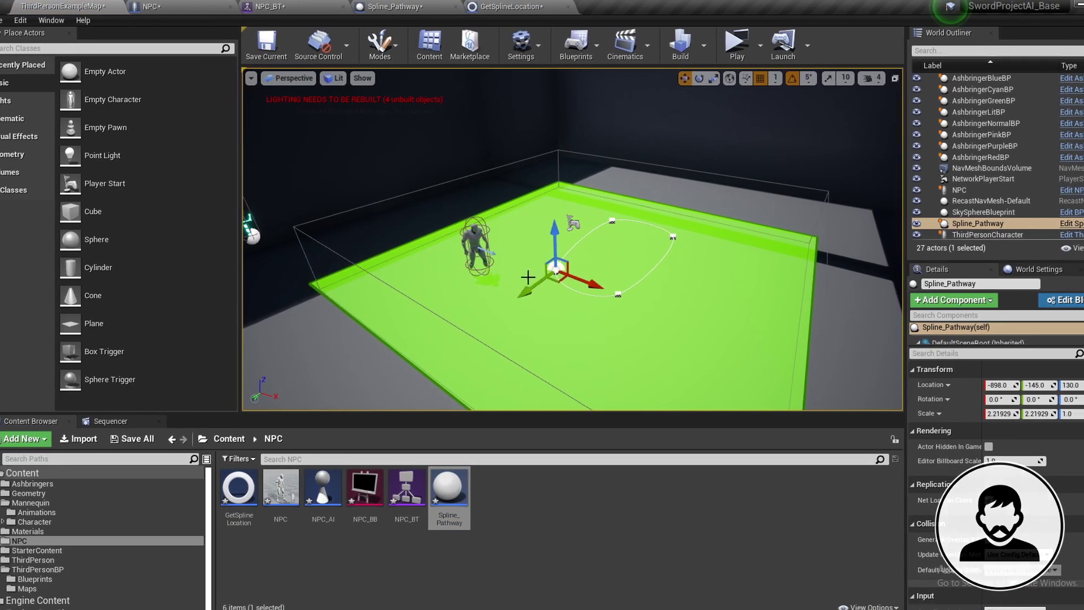
Set the placed NPC's Spline Path Ref to the level's Spline_Pathway actor.
click(476, 248)
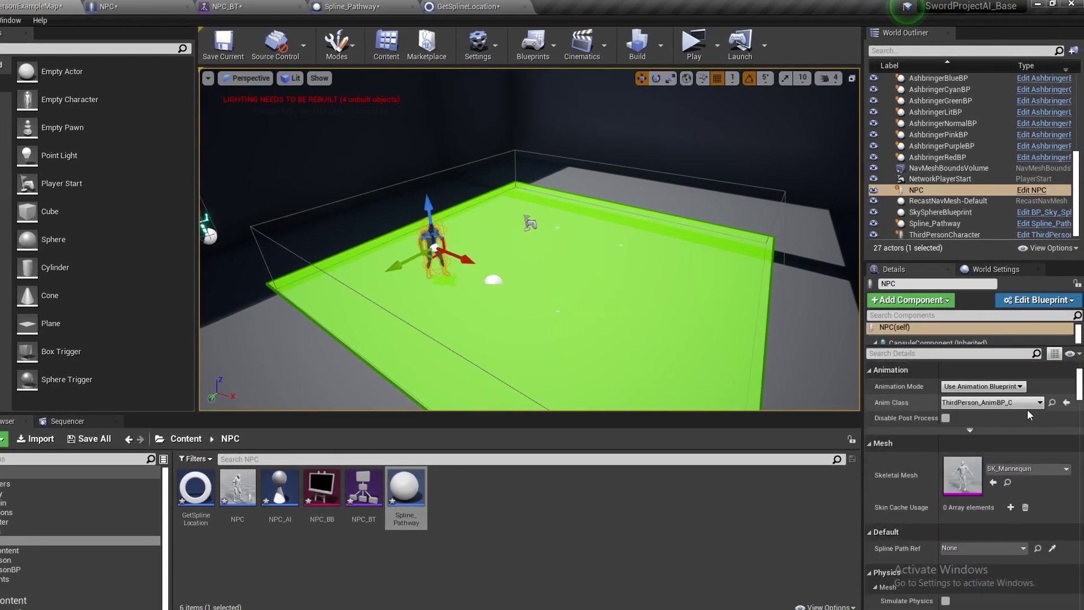
scroll(1028, 415, down, 3)
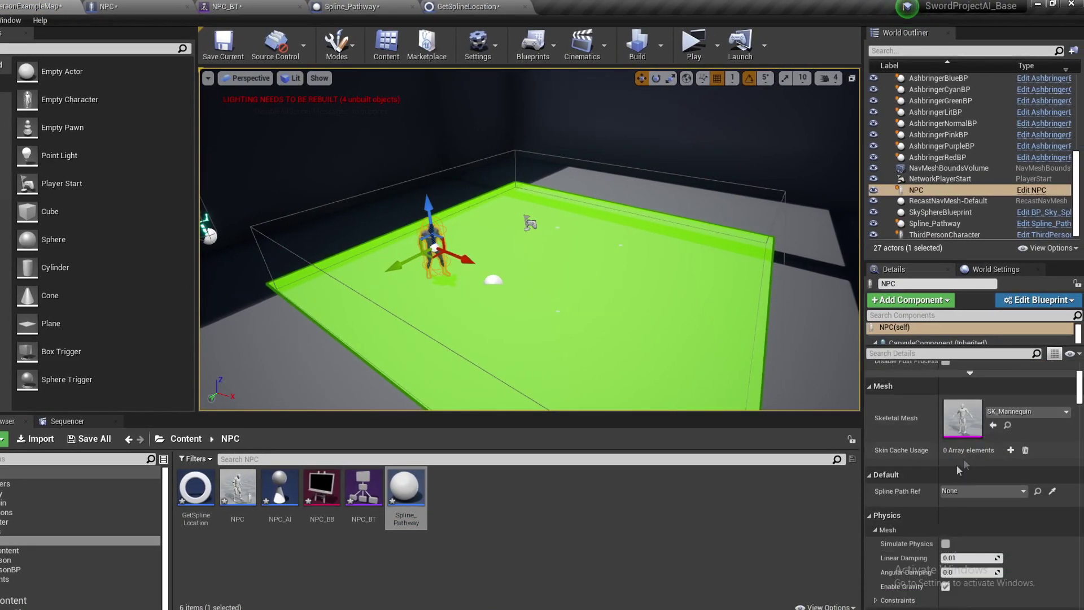
click(1052, 491)
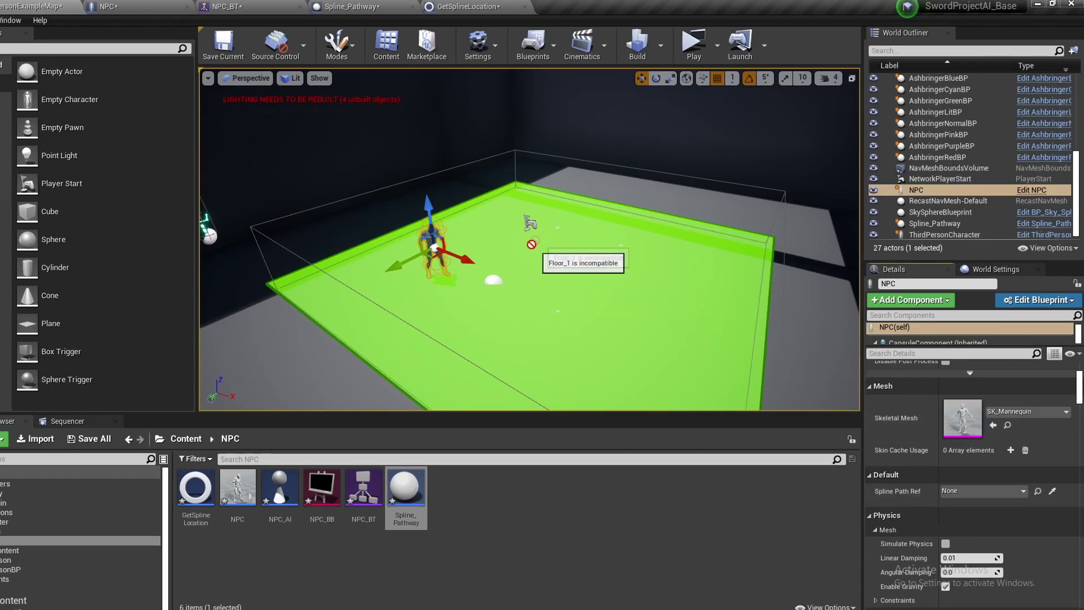
click(499, 283)
scroll(497, 281, up, 2)
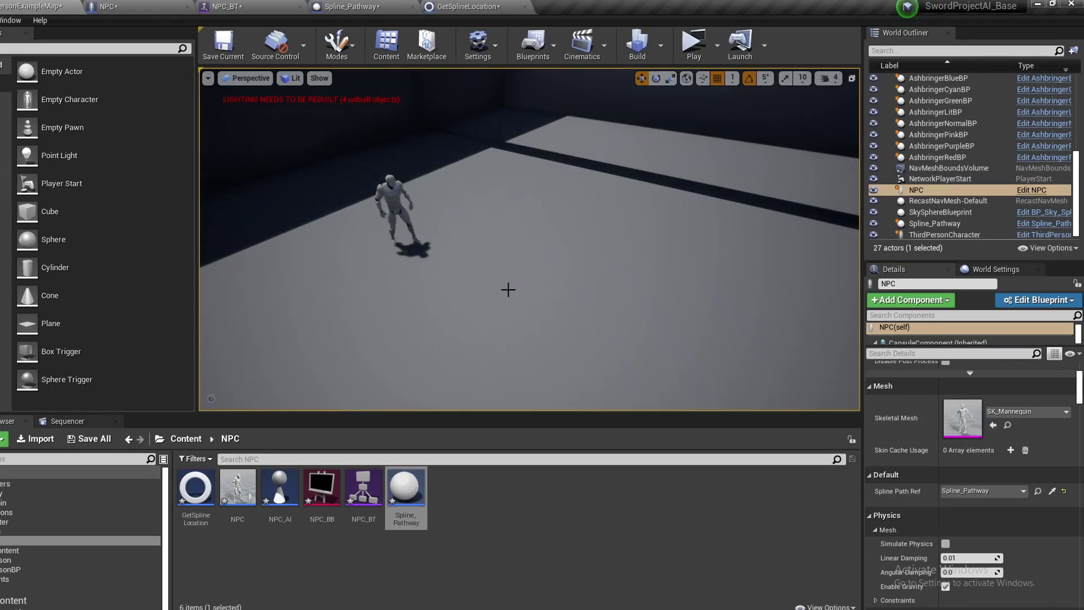
click(477, 250)
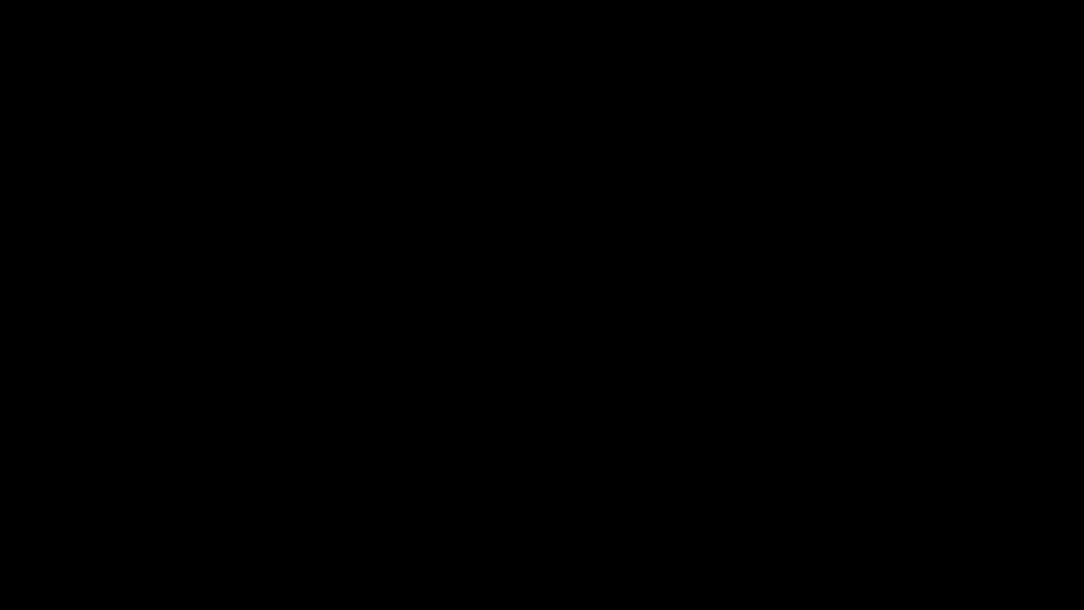
scroll(504, 312, down, 3)
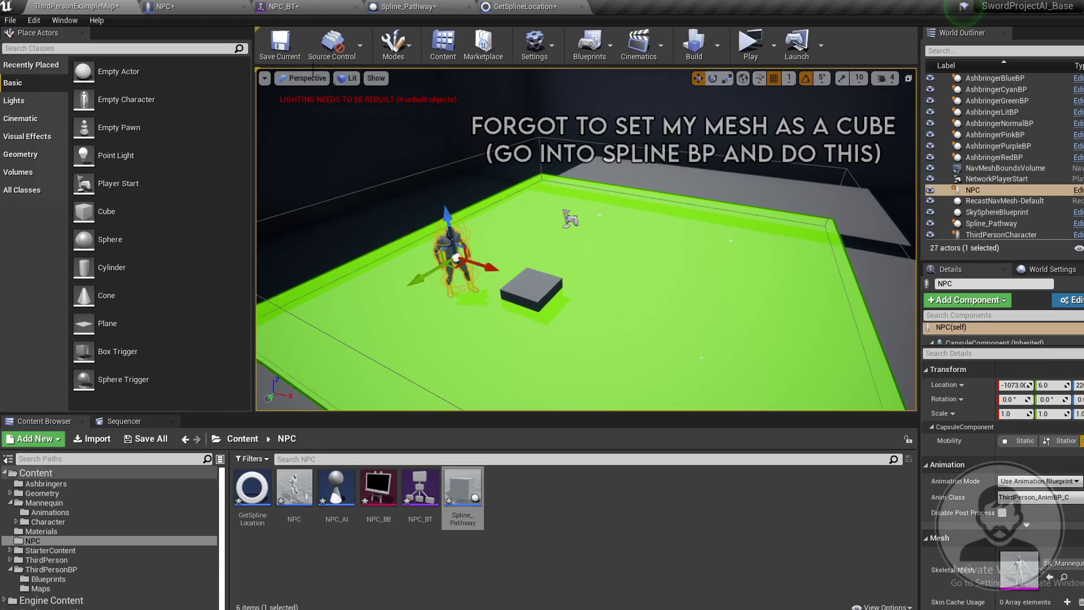
click(485, 9)
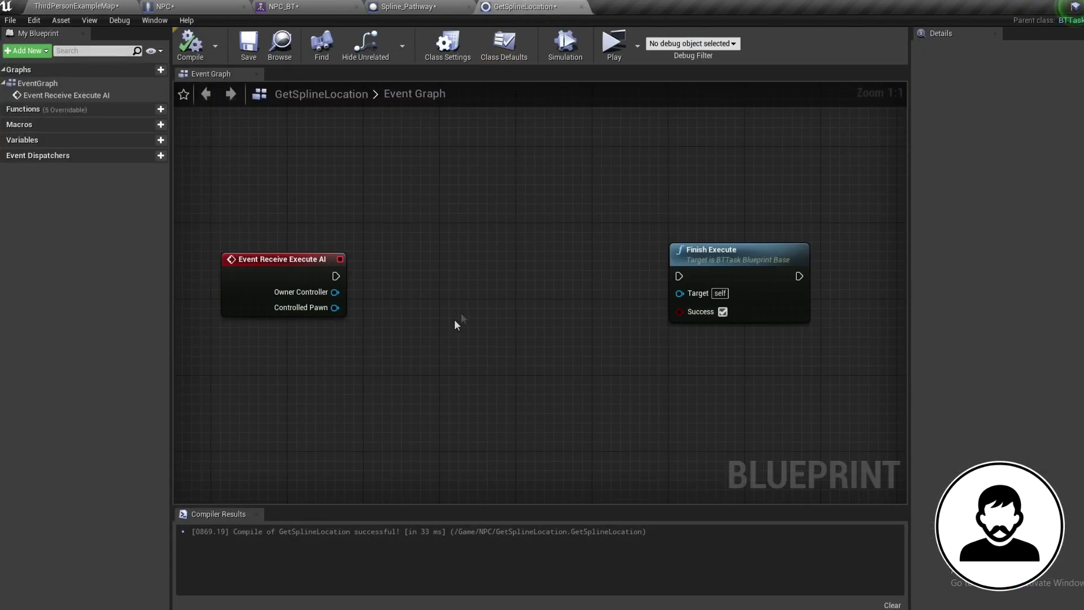
Add Cast To NPC, fed by Controlled Pawn and the event's execution.
right_click(395, 353)
text(cast to npc)
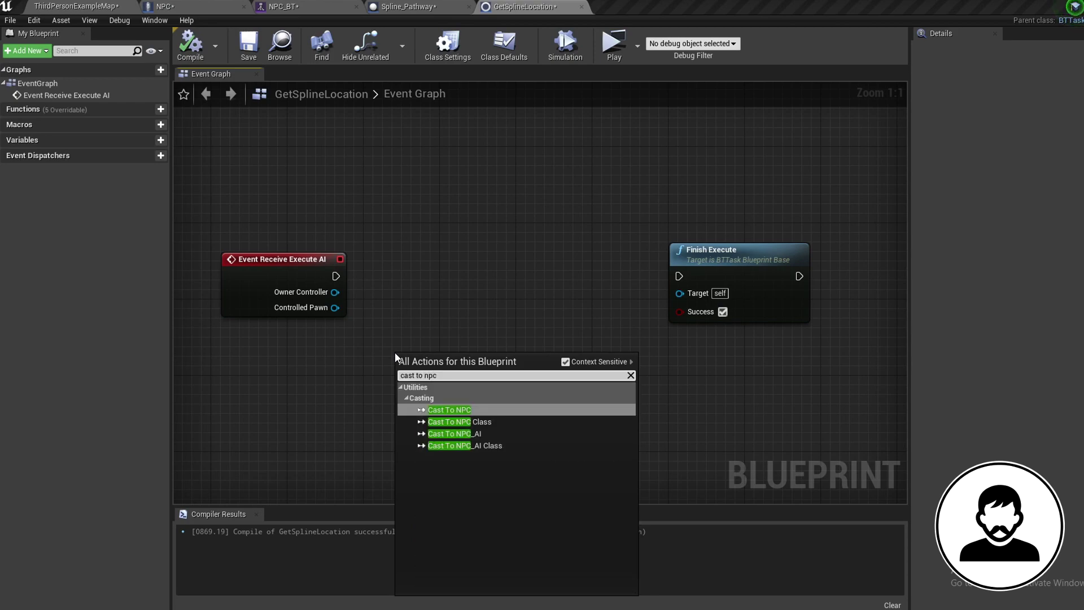
key(Return)
drag(428, 357, 437, 270)
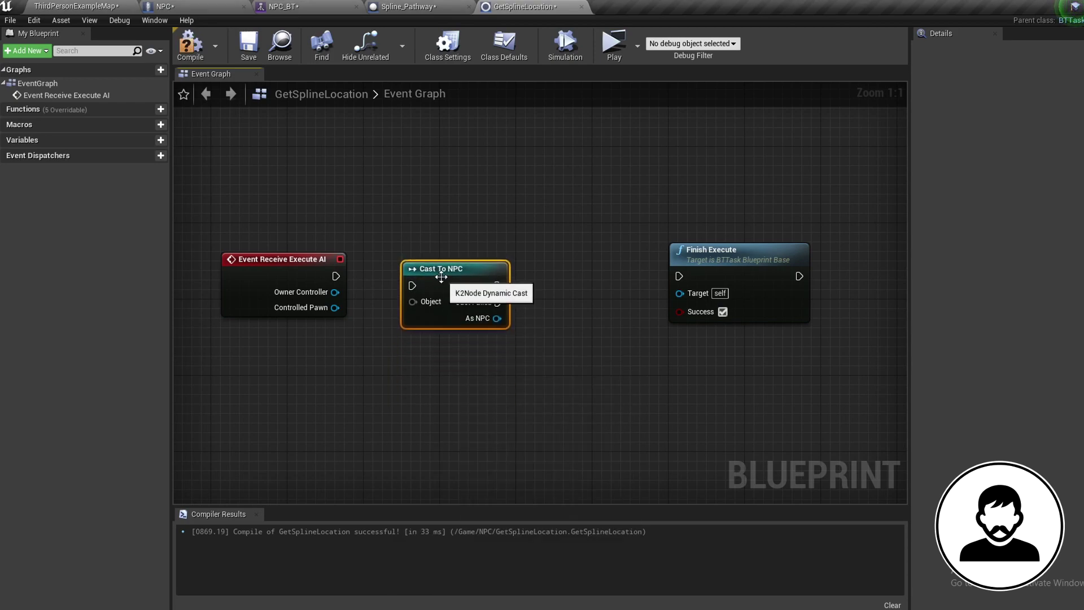
drag(329, 311, 414, 301)
drag(333, 278, 427, 267)
right_drag(556, 324, 478, 295)
click(442, 305)
From As NPC, get Spline Path Ref and its Location.
drag(421, 283, 436, 361)
text(spline path)
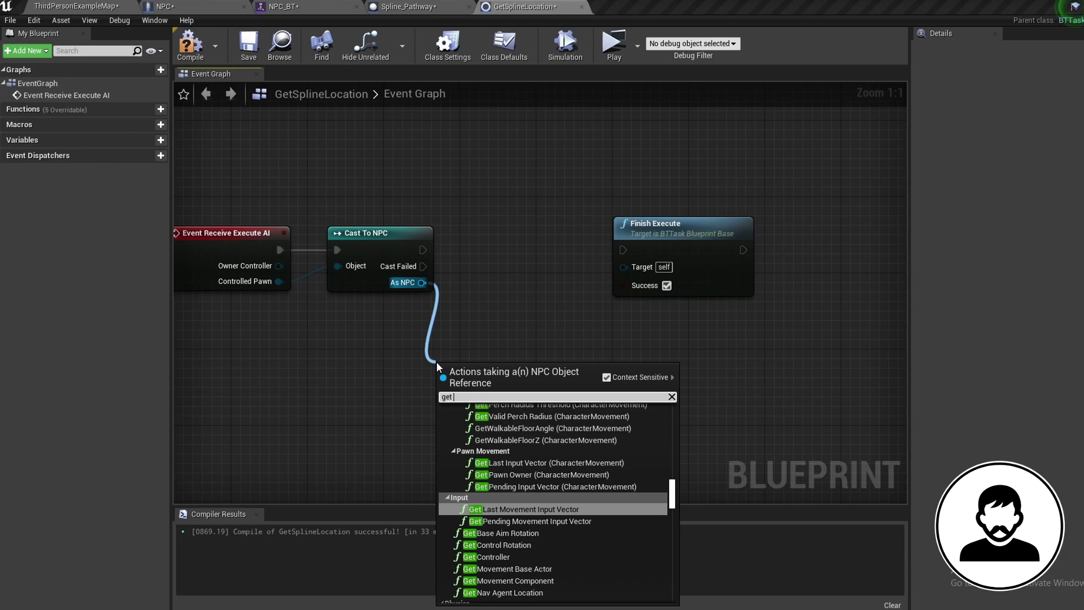
key(Return)
drag(484, 368, 603, 361)
text(get location)
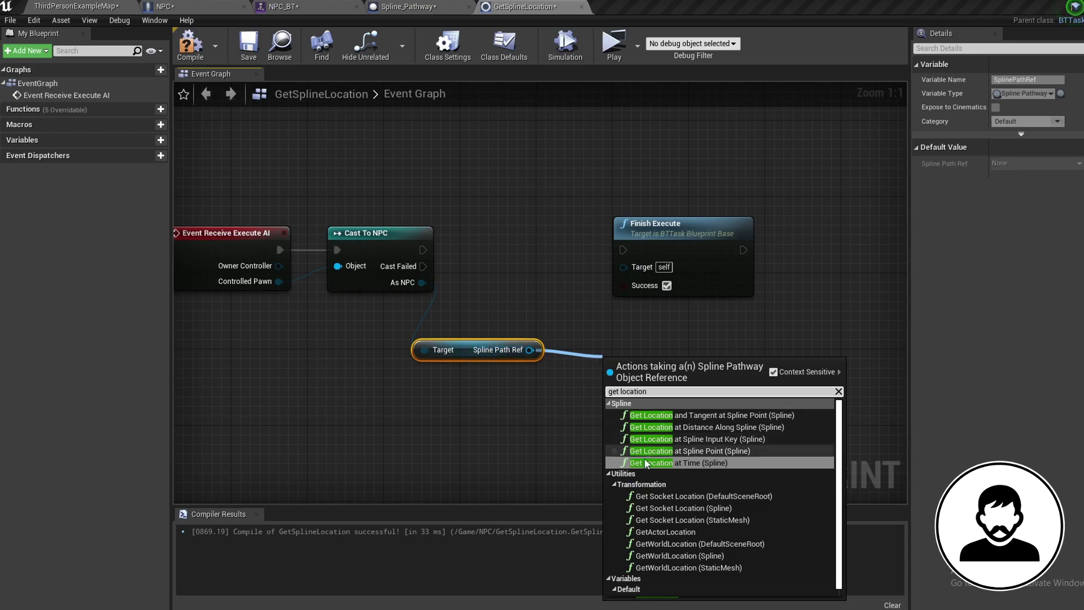
scroll(647, 464, down, 3)
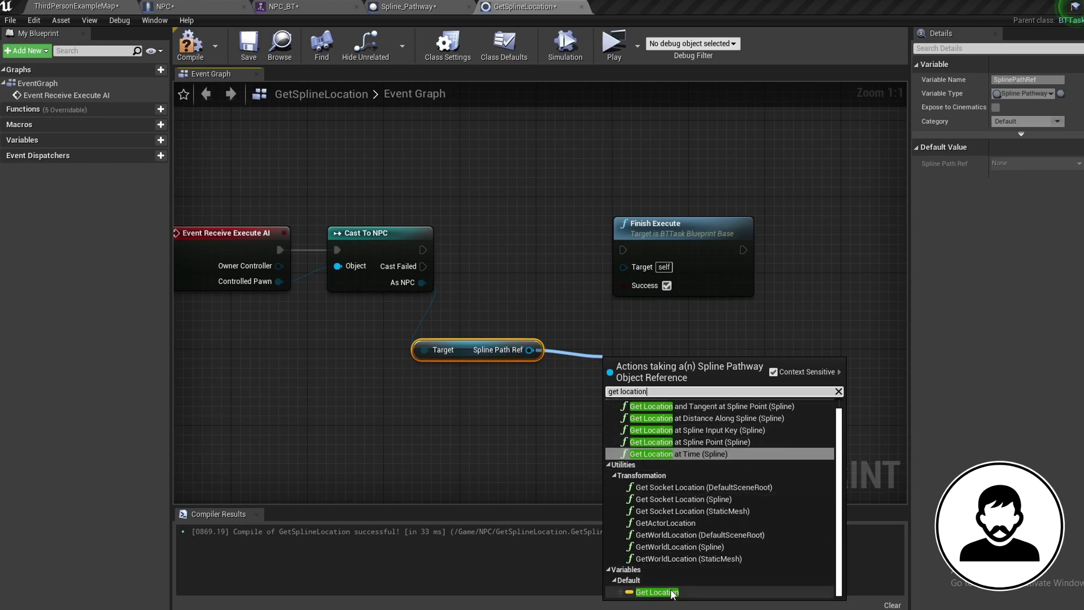
click(652, 582)
drag(632, 360, 605, 350)
drag(727, 283, 774, 274)
Create an instance-editable Blackboard Key variable named BB_Ref and compile.
right_drag(745, 345, 791, 355)
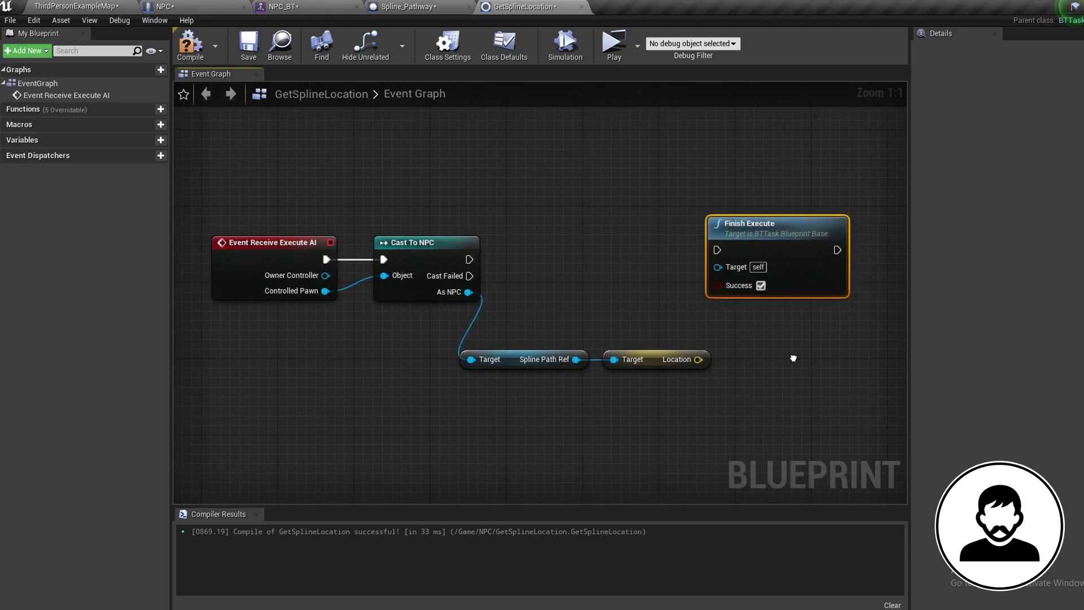
click(706, 413)
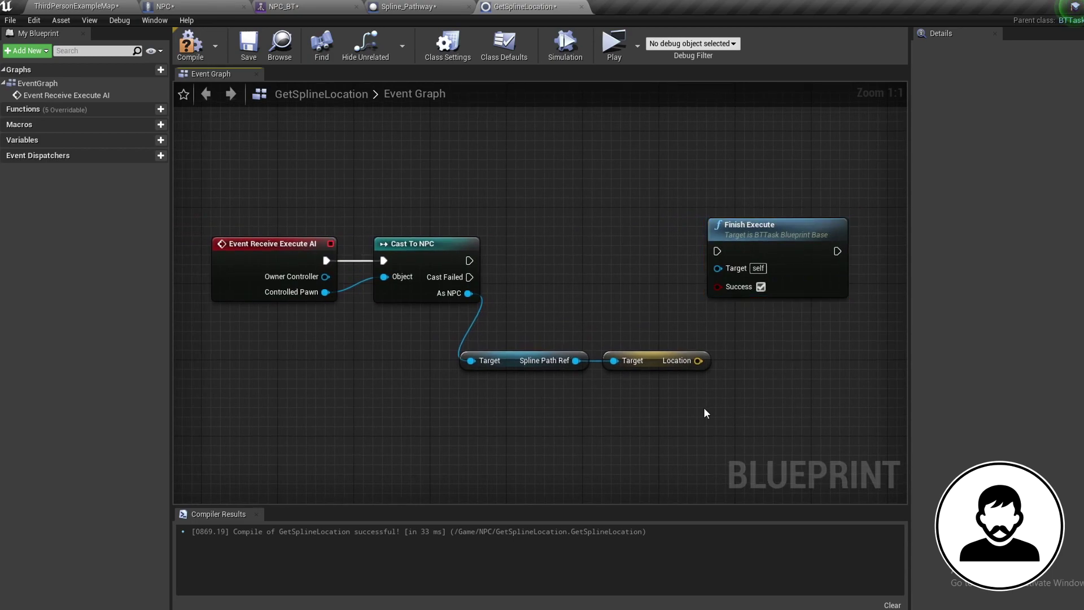
click(161, 140)
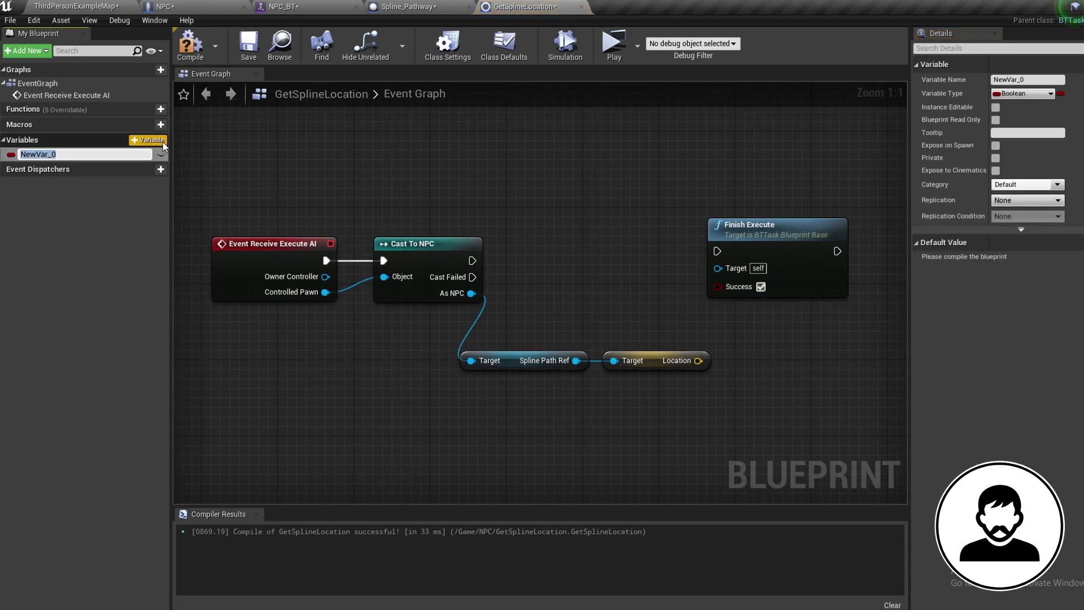
text(BB_Ref)
key(Return)
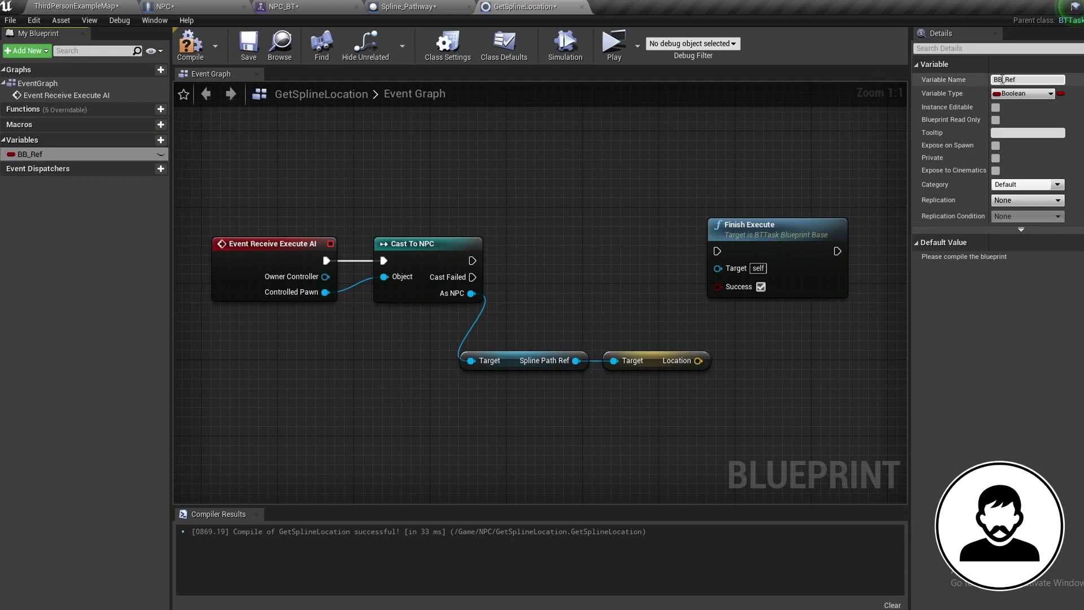
click(1035, 94)
text(blackboard)
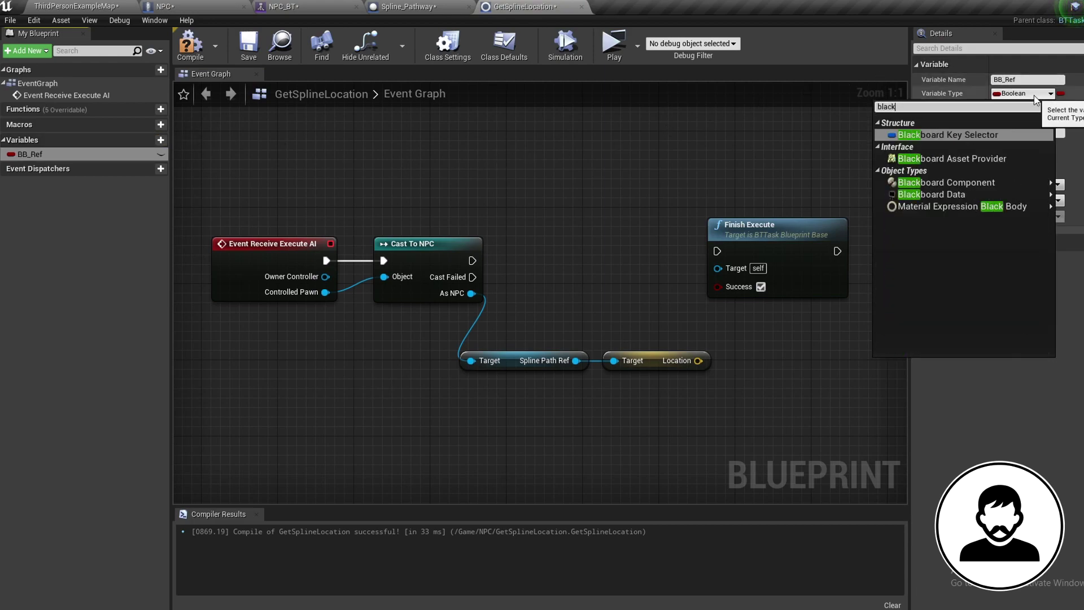
key(Return)
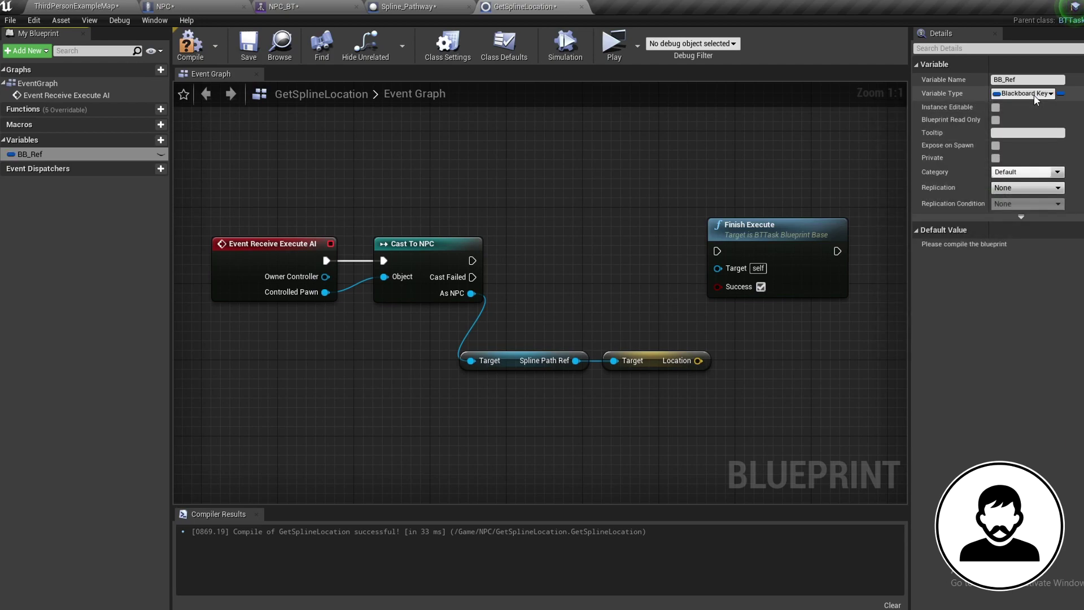
click(995, 107)
click(191, 45)
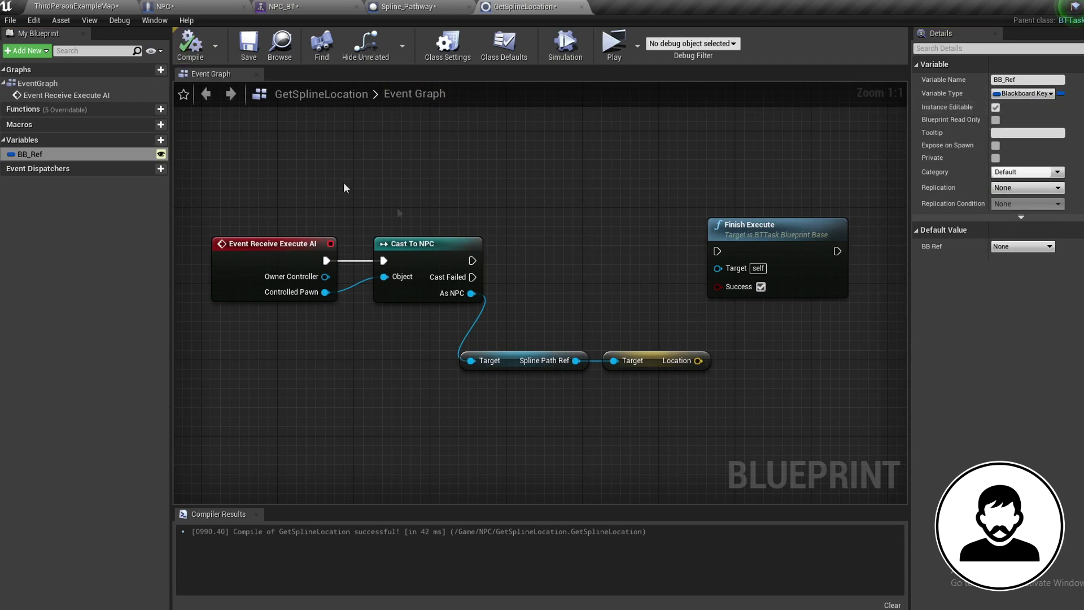
Place a BB_Ref getter and add a Set Blackboard Value as Vector node from it.
right_drag(580, 226, 571, 233)
drag(751, 237, 798, 238)
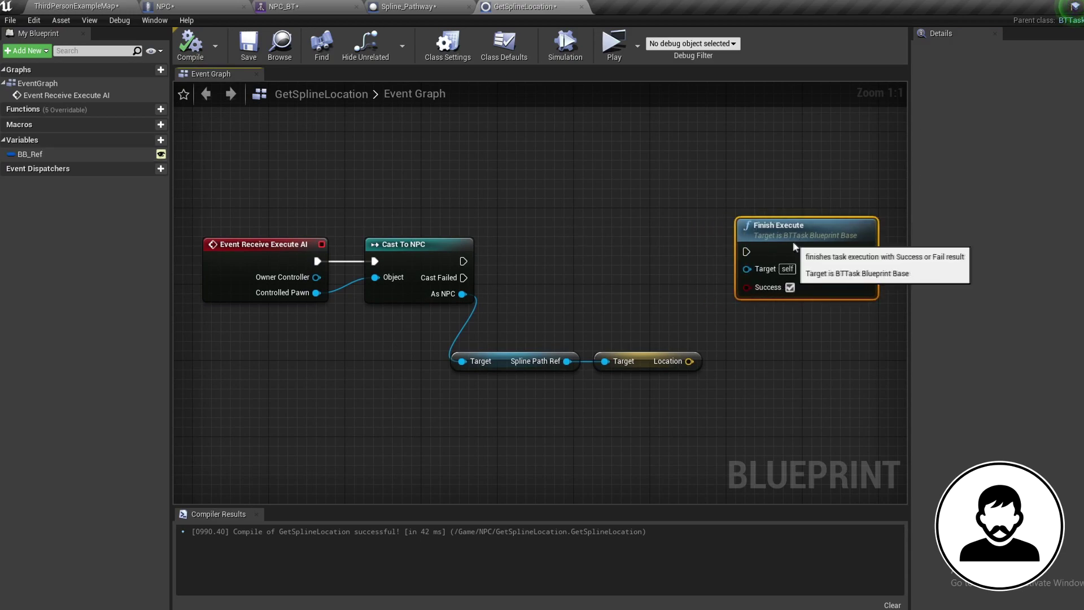
click(747, 363)
drag(50, 155, 562, 311)
right_drag(700, 308, 652, 311)
drag(553, 320, 599, 265)
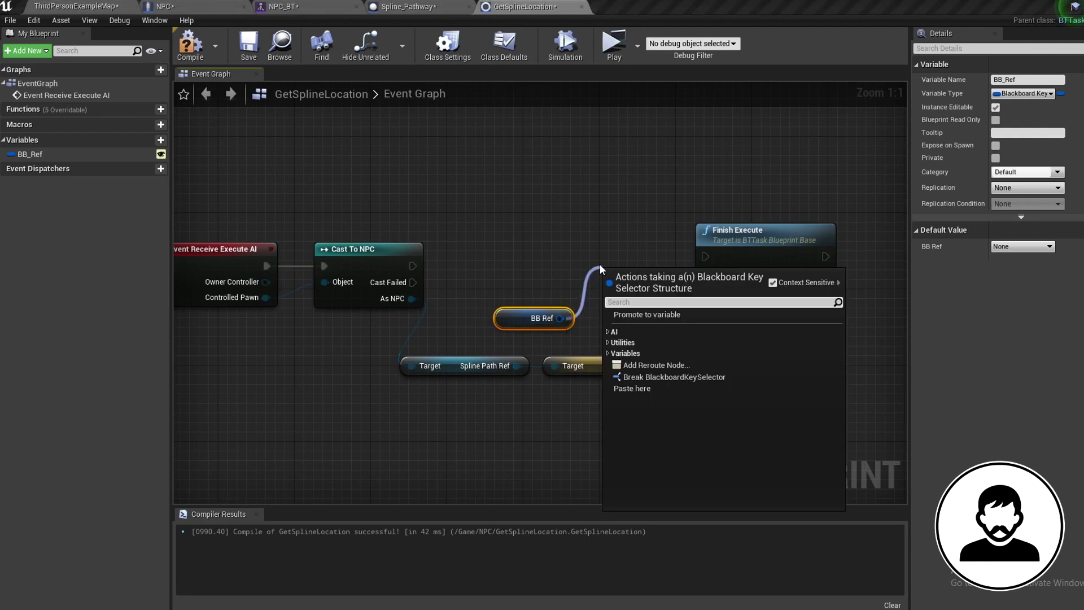
text(set b)
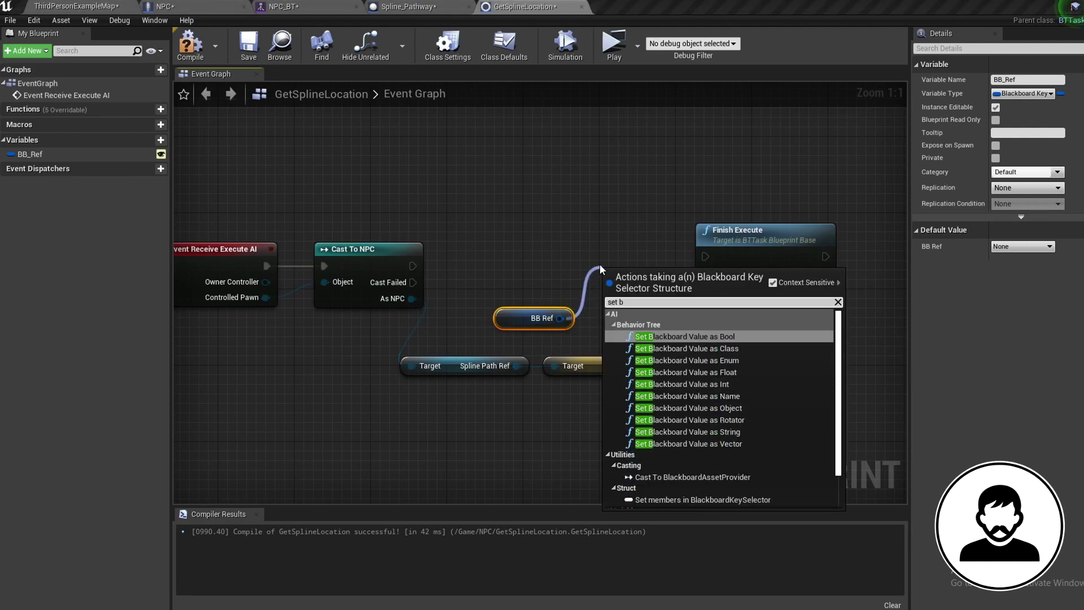
key(Down)
key(Down)
key(Down)
key(Return)
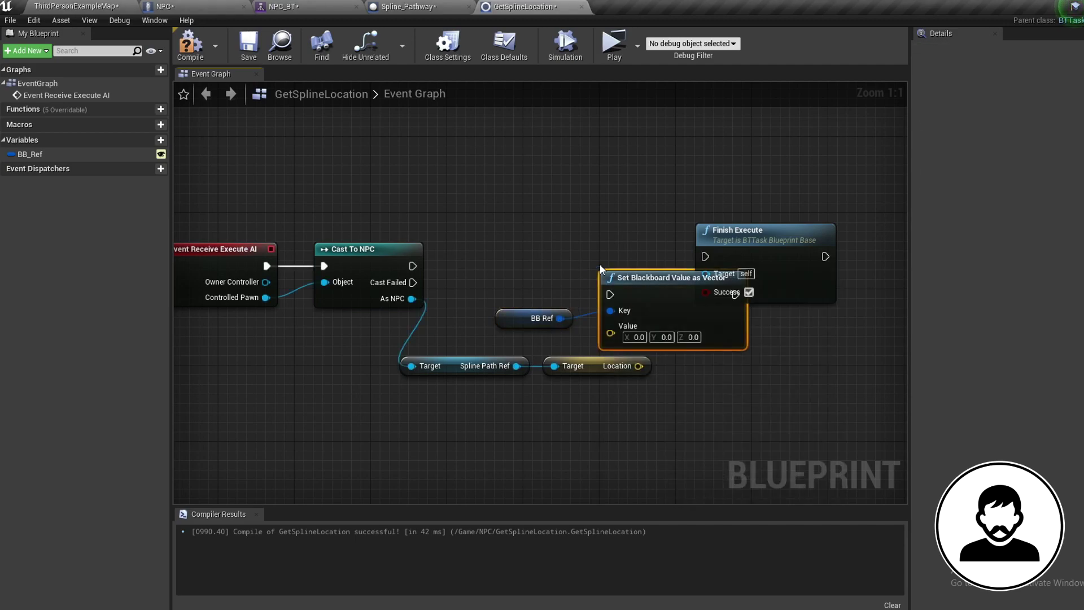
Wire Location into Value, chain cast → Set Blackboard Value → Finish Execute, and compile.
drag(755, 252, 888, 243)
drag(623, 297, 650, 258)
drag(554, 366, 554, 288)
drag(554, 256, 329, 267)
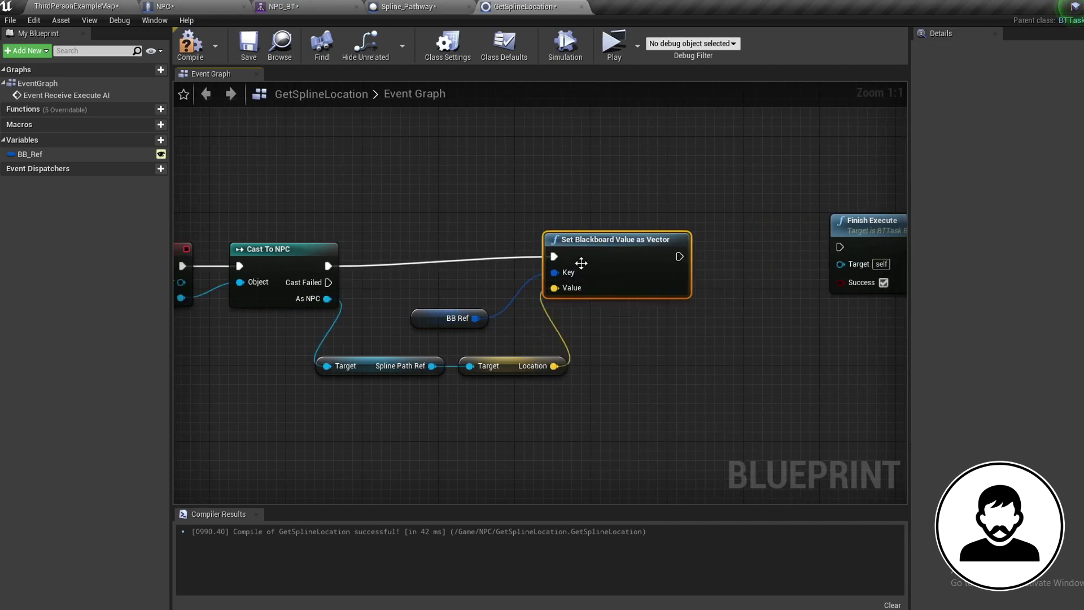
drag(571, 253, 570, 262)
drag(680, 266, 802, 248)
scroll(813, 339, down, 2)
drag(911, 329, 930, 313)
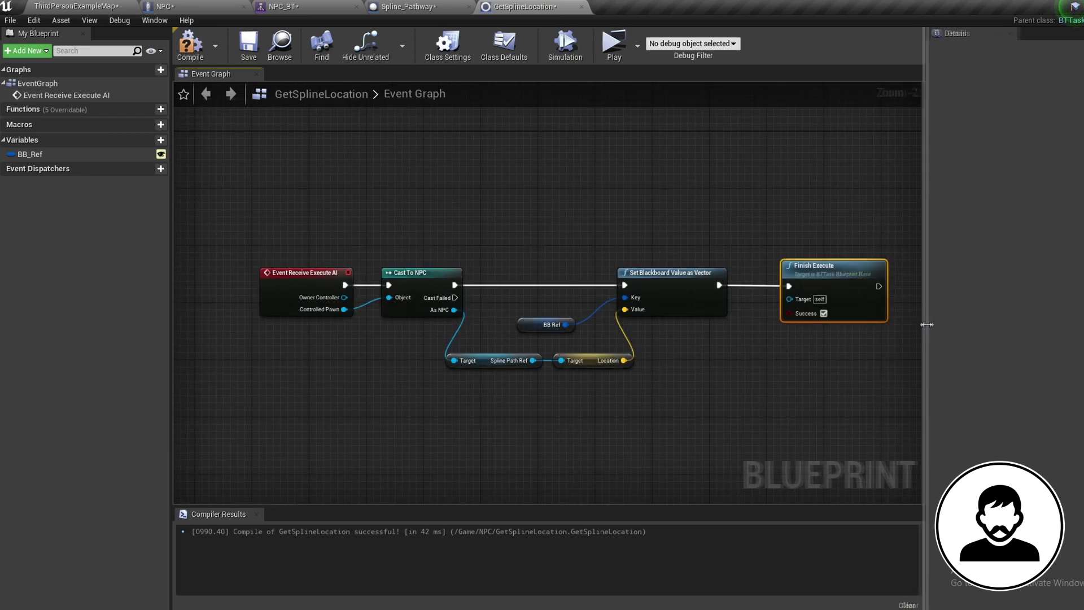
scroll(753, 399, up, 1)
right_drag(743, 399, 809, 407)
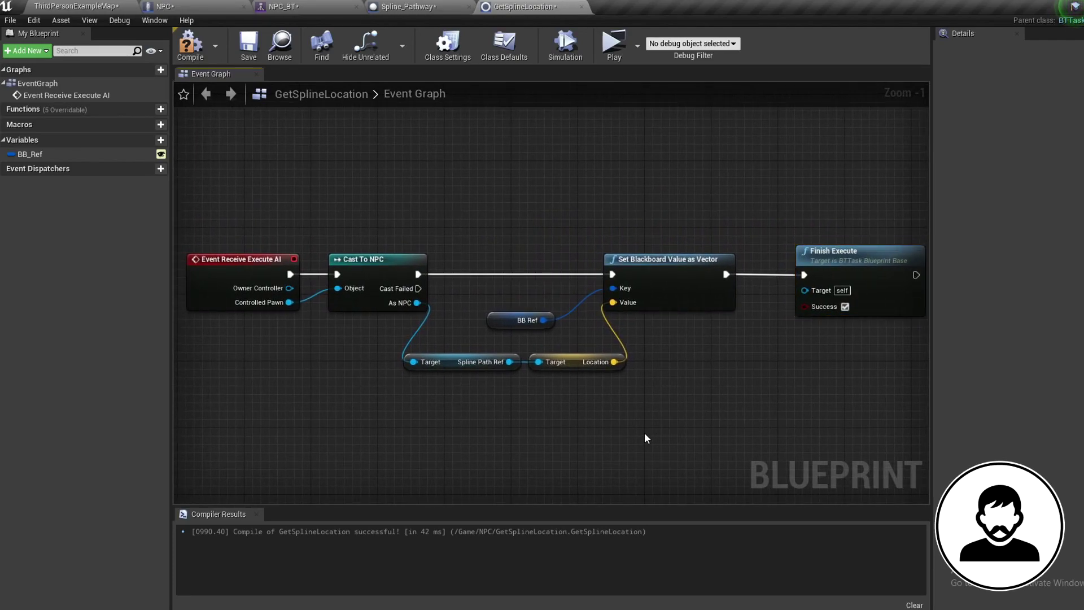
click(186, 52)
Duplicate the GetSplineLocation task as SendToLocation and open it for editing.
click(76, 6)
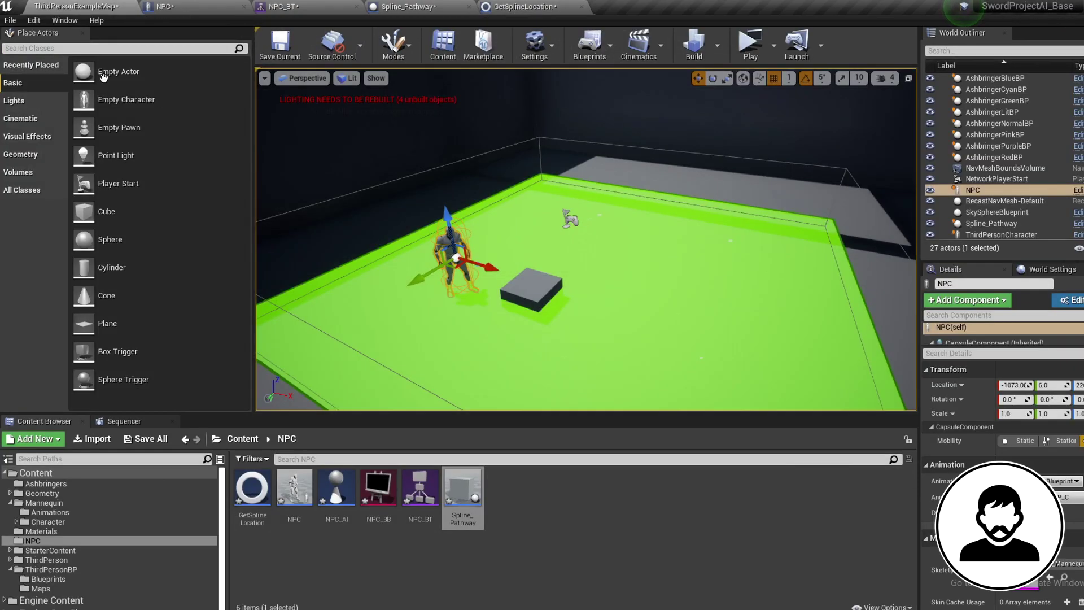
right_click(243, 487)
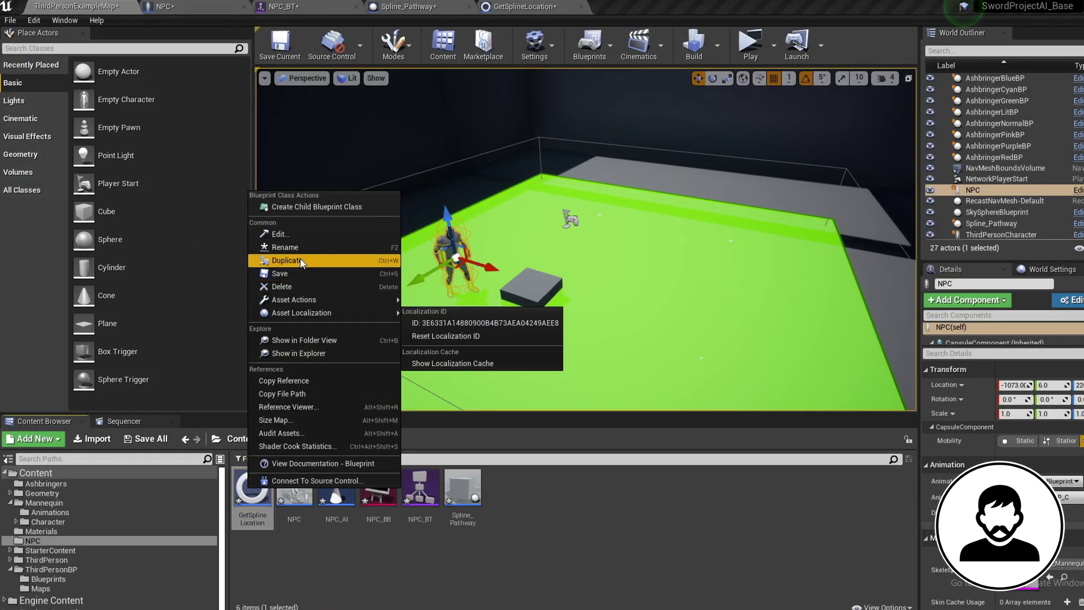
click(303, 260)
text(Send)
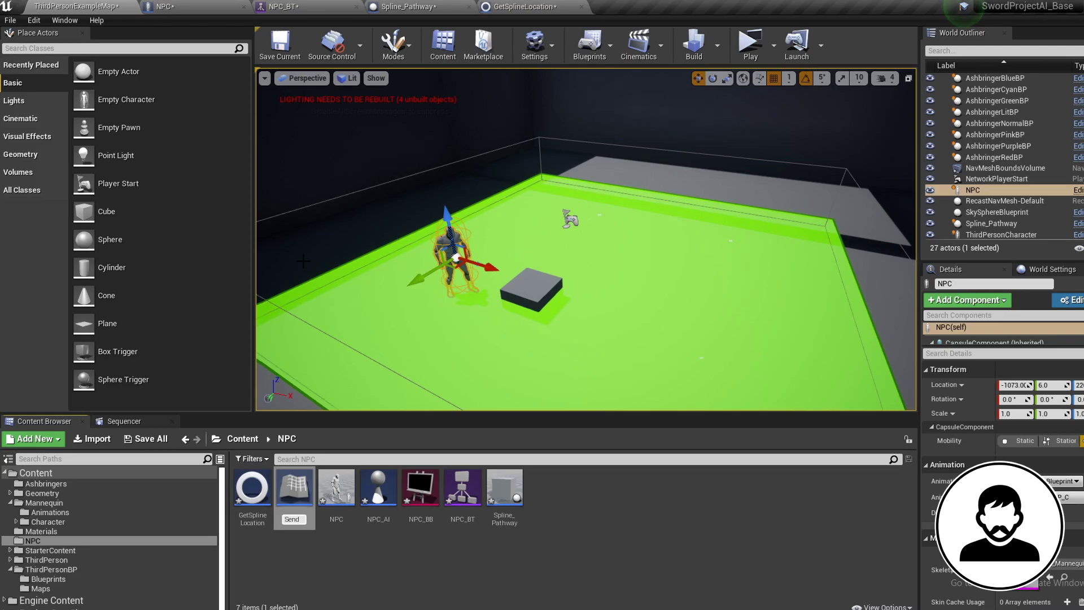
text(ToLocation)
key(Return)
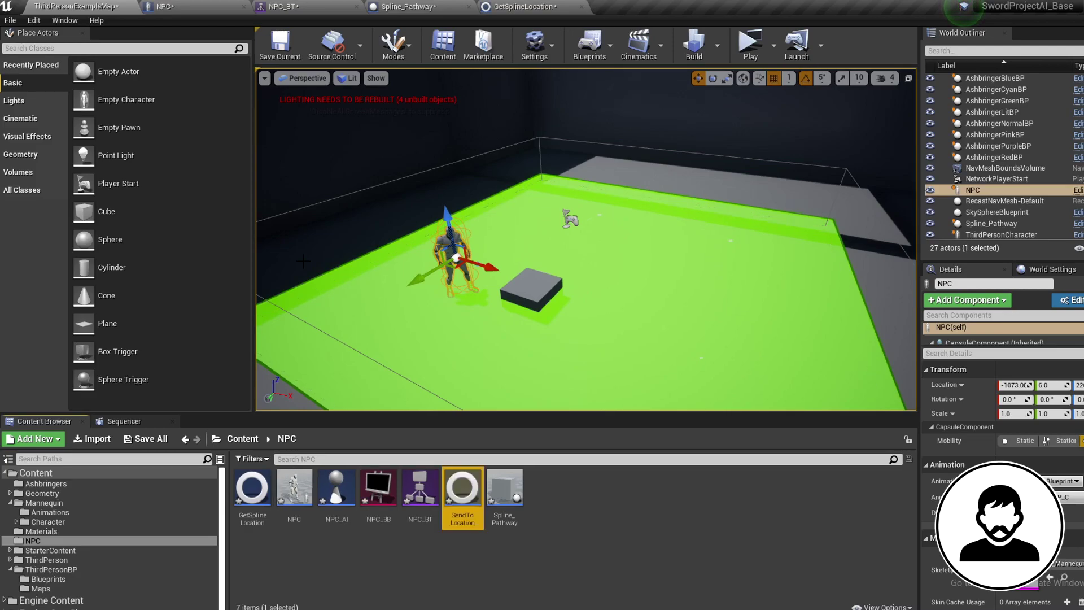
double_click(460, 496)
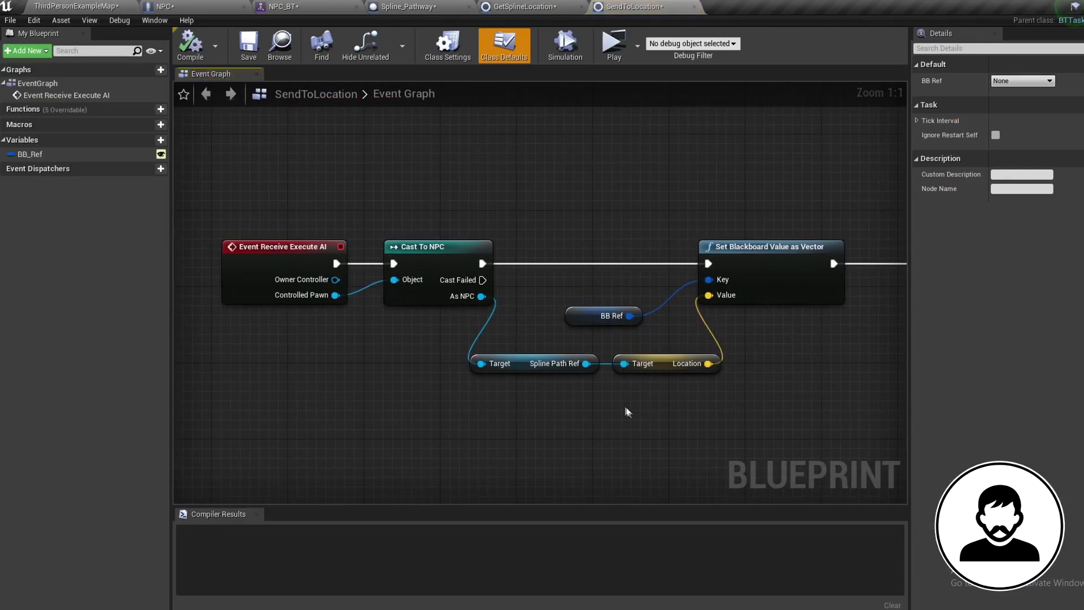
Delete the copied Set Blackboard, Location, cast and spline nodes, keeping BB Ref and Finish Execute.
key(Delete)
drag(380, 415, 340, 244)
key(Delete)
drag(484, 340, 236, 368)
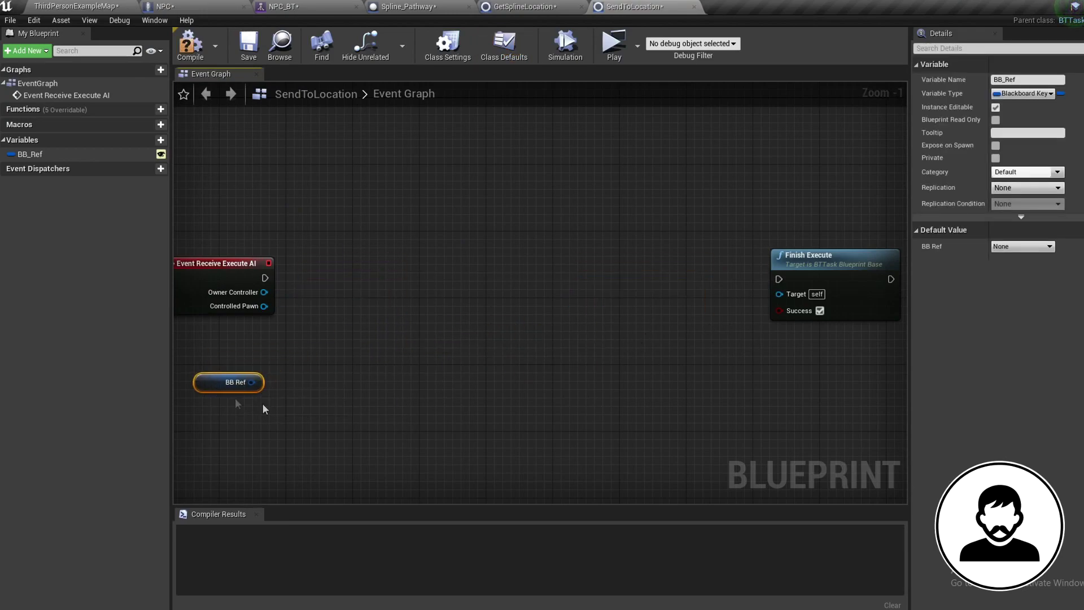
right_drag(262, 409, 298, 401)
drag(844, 287, 775, 279)
click(529, 352)
right_drag(529, 351, 544, 353)
Add a Get Blackboard Value as Vector node from BB Ref and a Simple Move to Location node.
drag(303, 375, 369, 369)
text(get black)
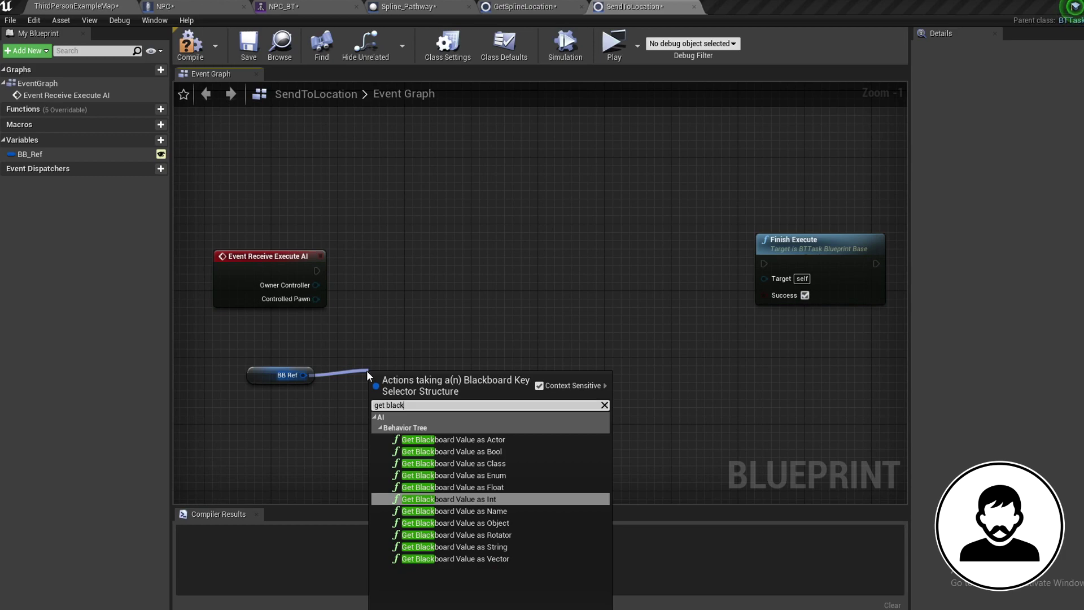
click(445, 559)
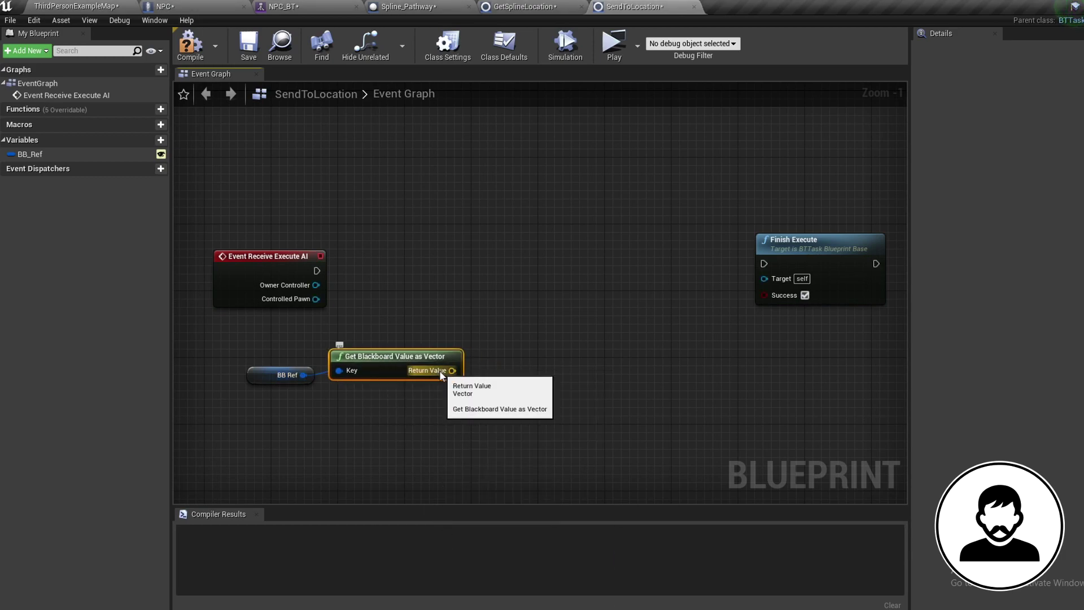
right_click(405, 293)
text(simple move)
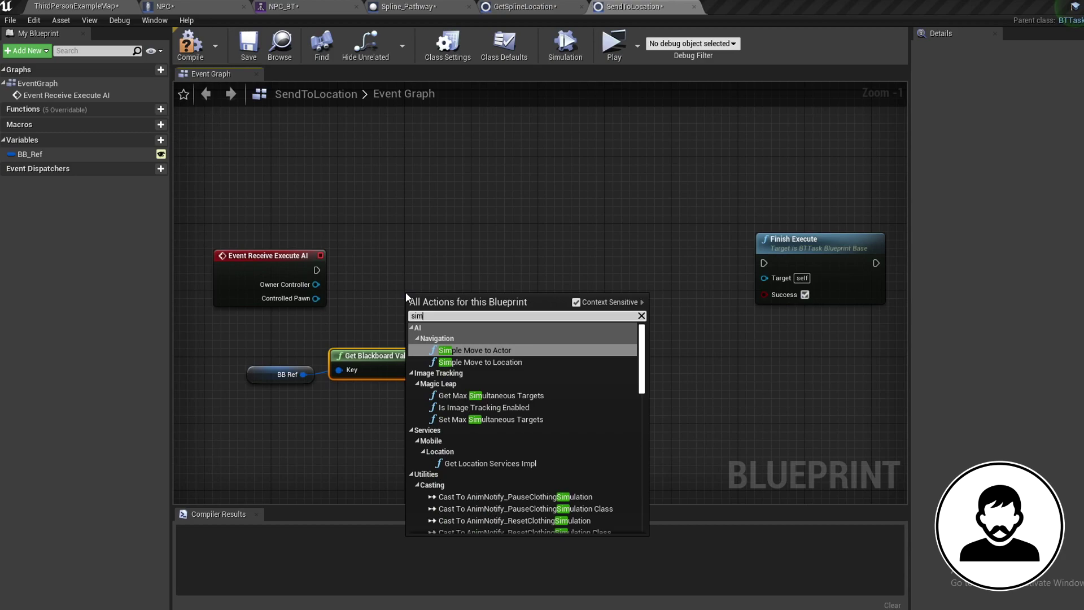
key(Down)
key(Return)
Wire the event into Simple Move to Location, feed Goal and Controller, then compile.
drag(405, 293, 423, 259)
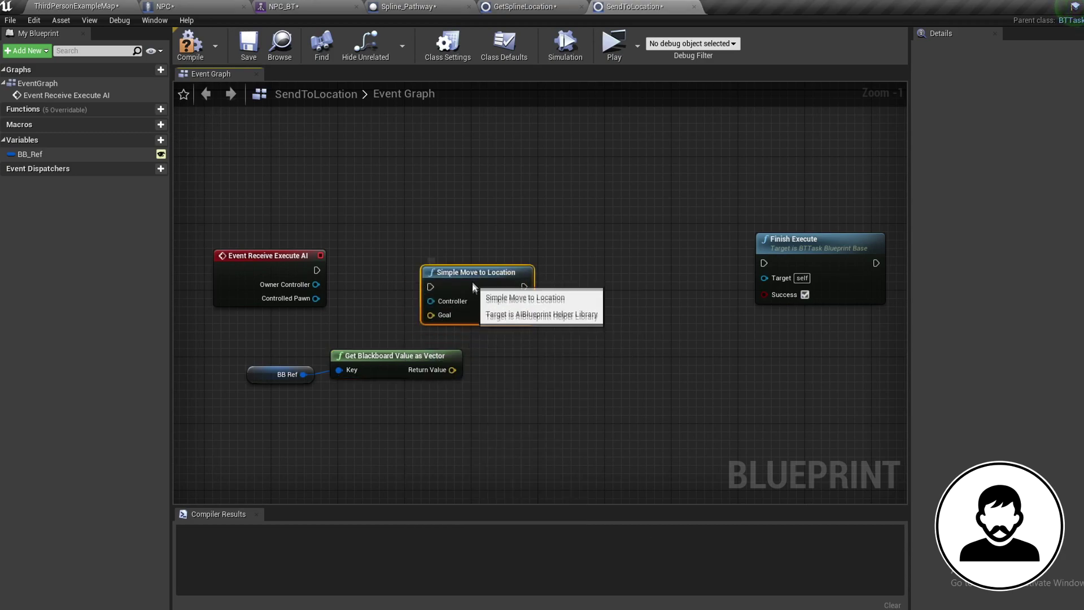
drag(317, 270, 432, 278)
drag(451, 370, 438, 311)
drag(314, 284, 763, 262)
drag(501, 283, 501, 291)
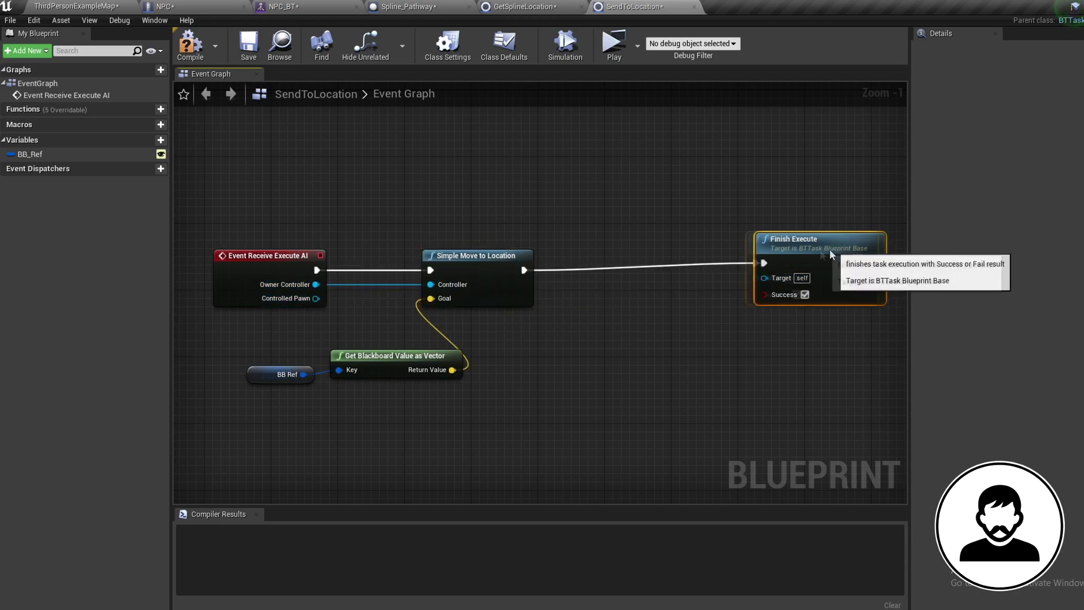
drag(834, 248, 682, 255)
click(562, 391)
drag(254, 379, 253, 371)
click(313, 428)
click(190, 45)
right_drag(241, 175, 260, 174)
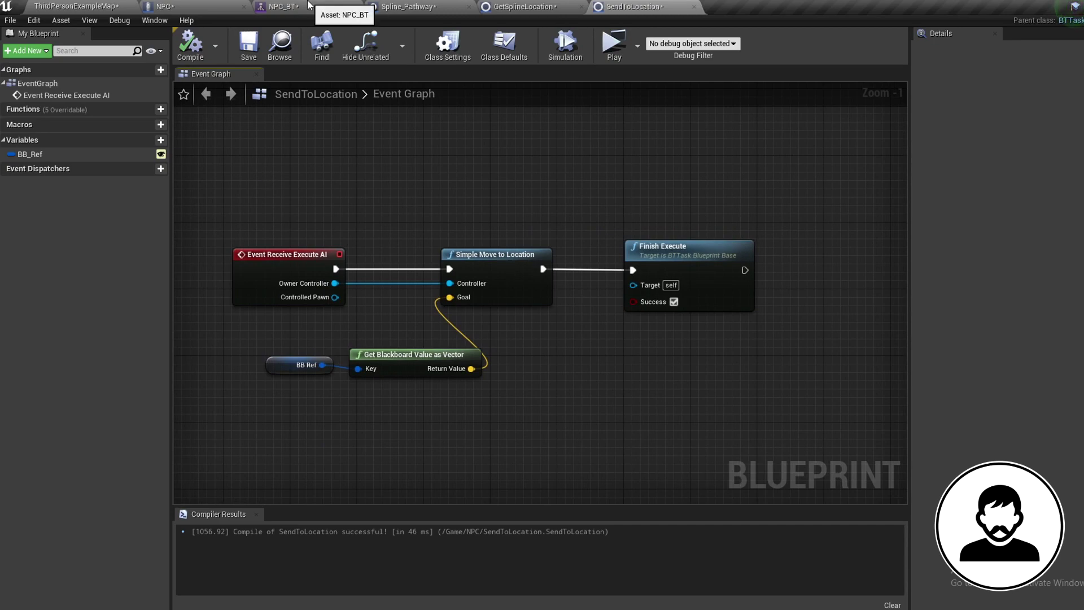
click(284, 7)
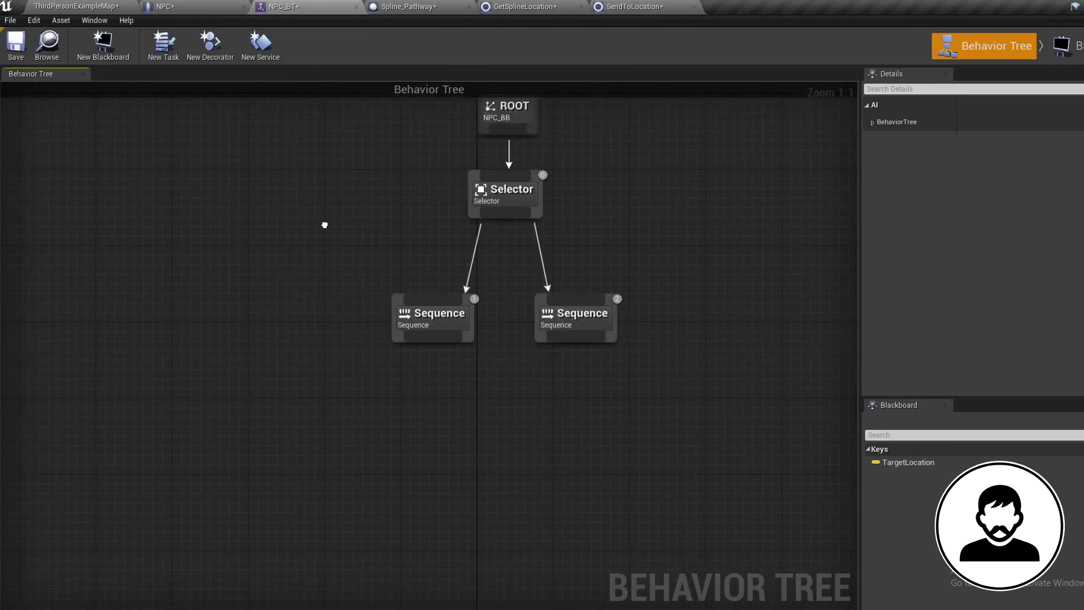
Add GetSplineLocation and SendToLocation task nodes and link both under the left Sequence.
right_click(320, 419)
text(get)
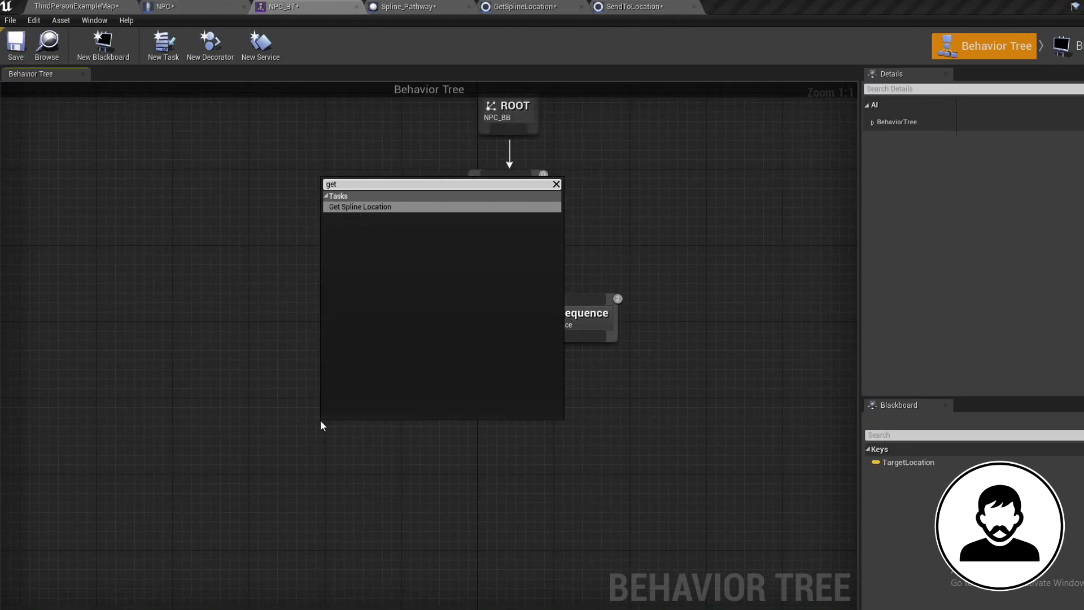
key(Return)
right_click(475, 425)
text(send)
key(Return)
drag(535, 429, 525, 410)
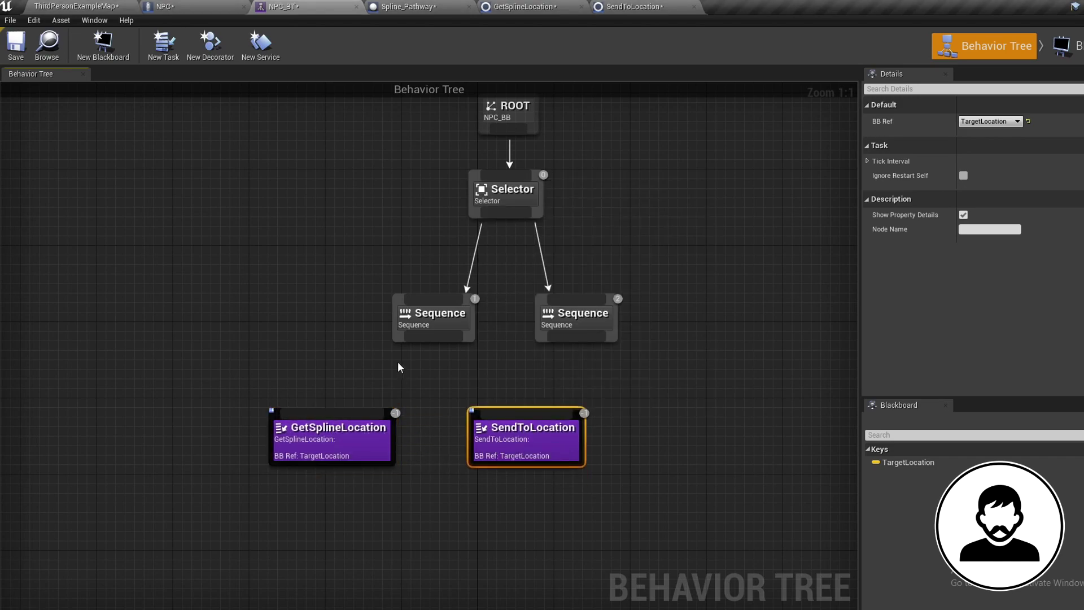
mouse_move(428, 338)
mouse_down()
mouse_move(333, 414)
mouse_move(539, 418)
mouse_move(531, 421)
mouse_up()
click(361, 441)
Set BB Ref to TargetLocation on both GetSplineLocation and SendToLocation.
click(986, 124)
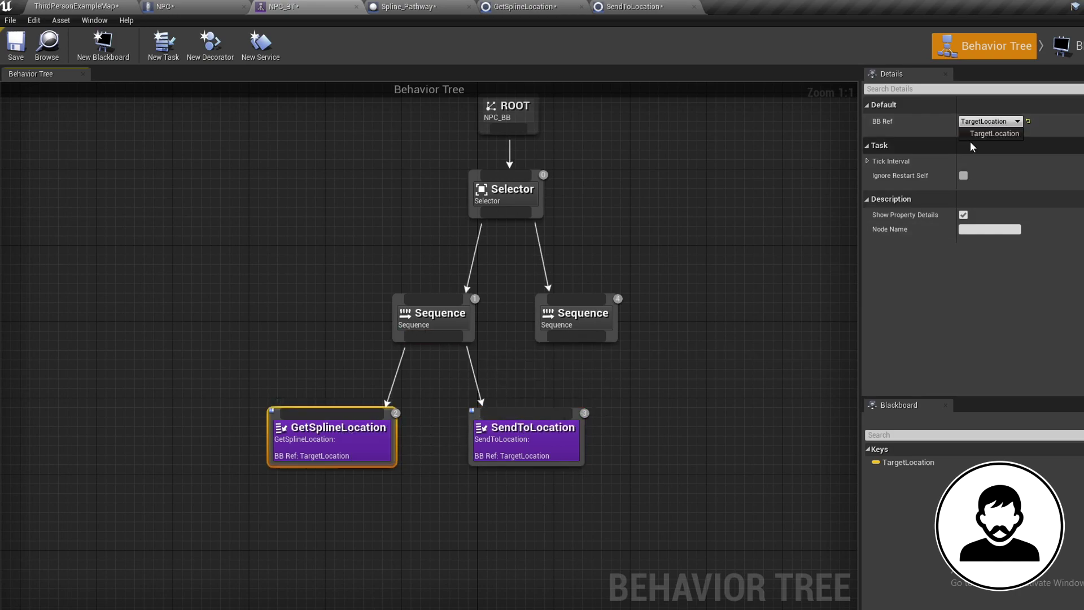
click(993, 138)
click(551, 427)
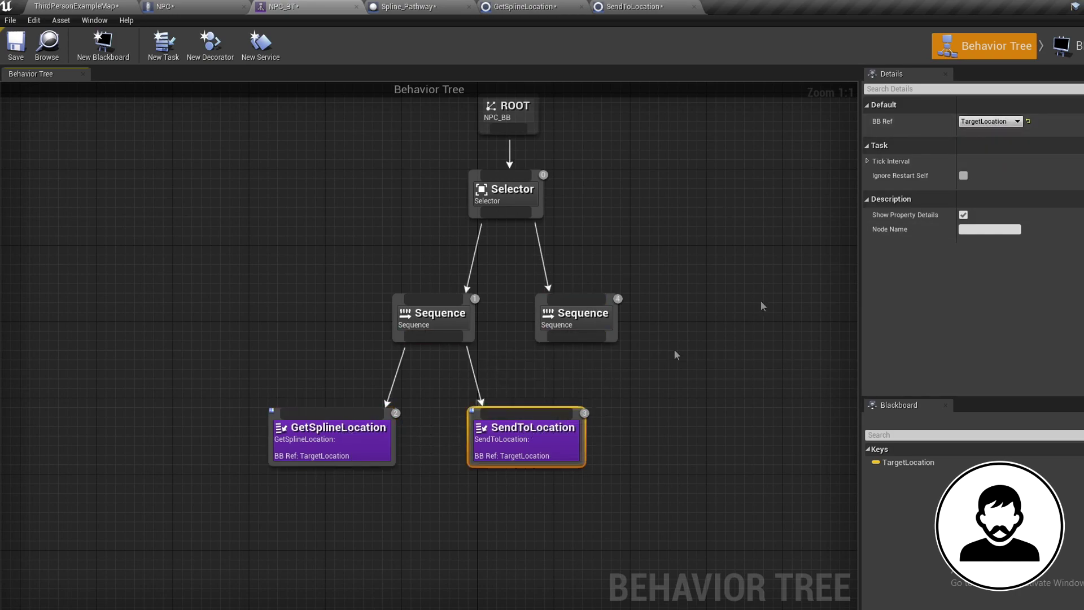
click(996, 137)
click(702, 370)
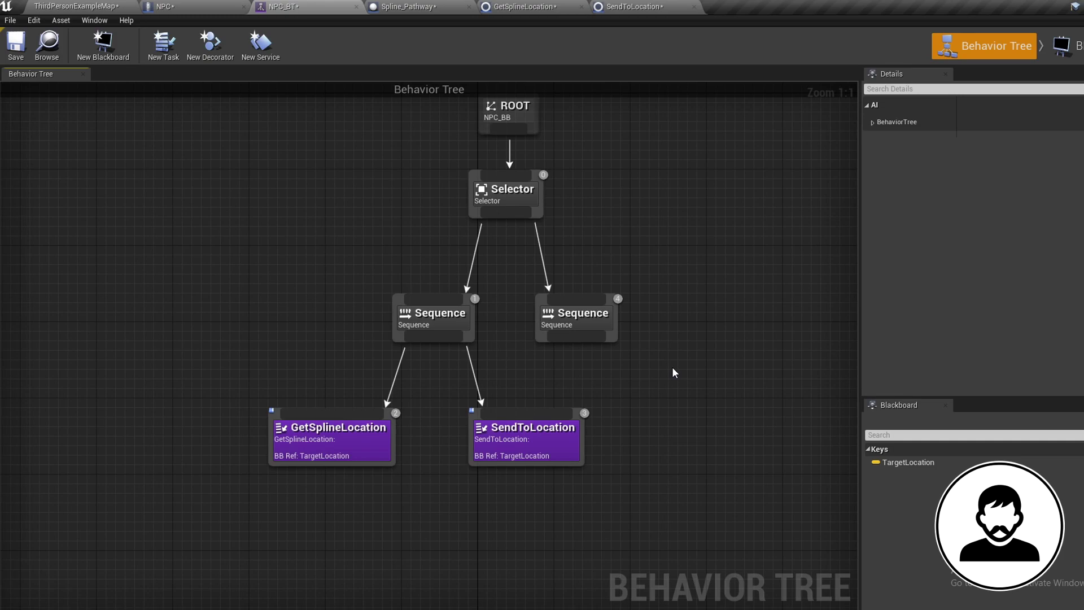
right_drag(672, 373, 671, 405)
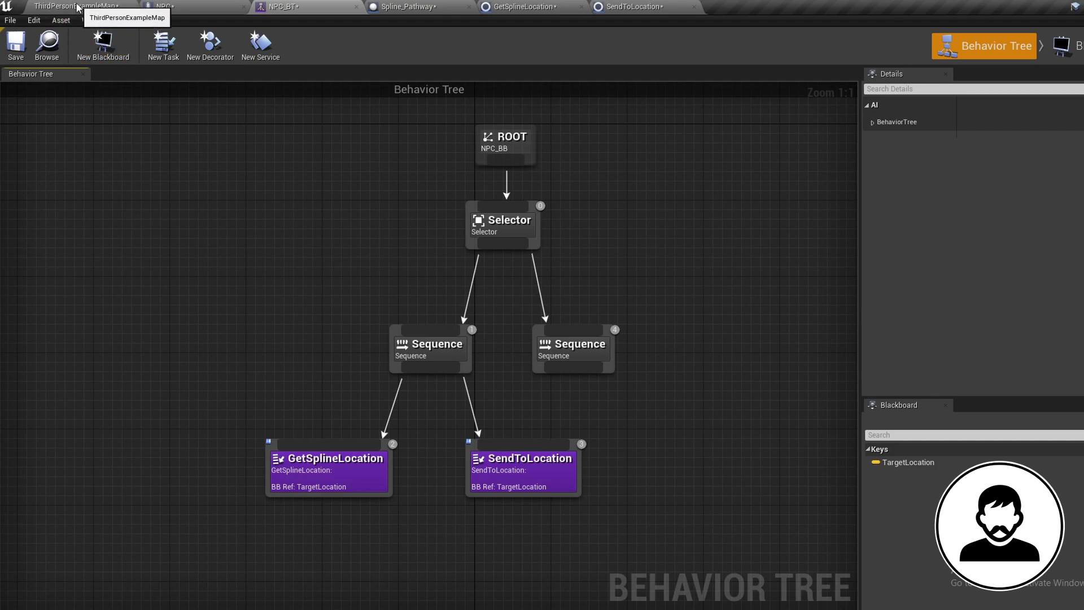
Review the Spline_Pathway and task graph tabs, then open the NPC_AI controller's event graph.
click(406, 6)
click(524, 6)
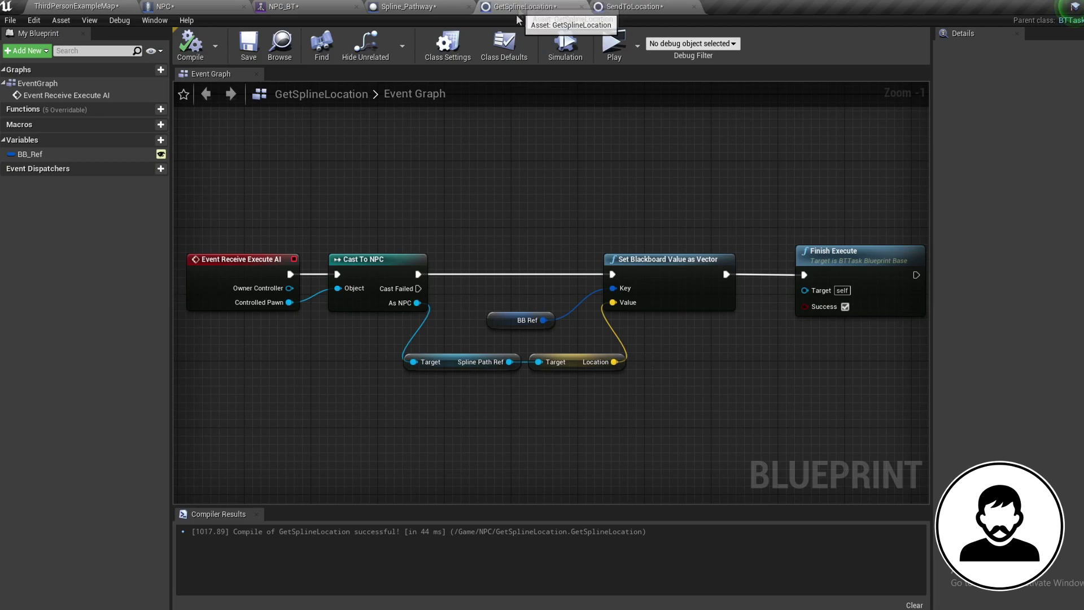
click(632, 6)
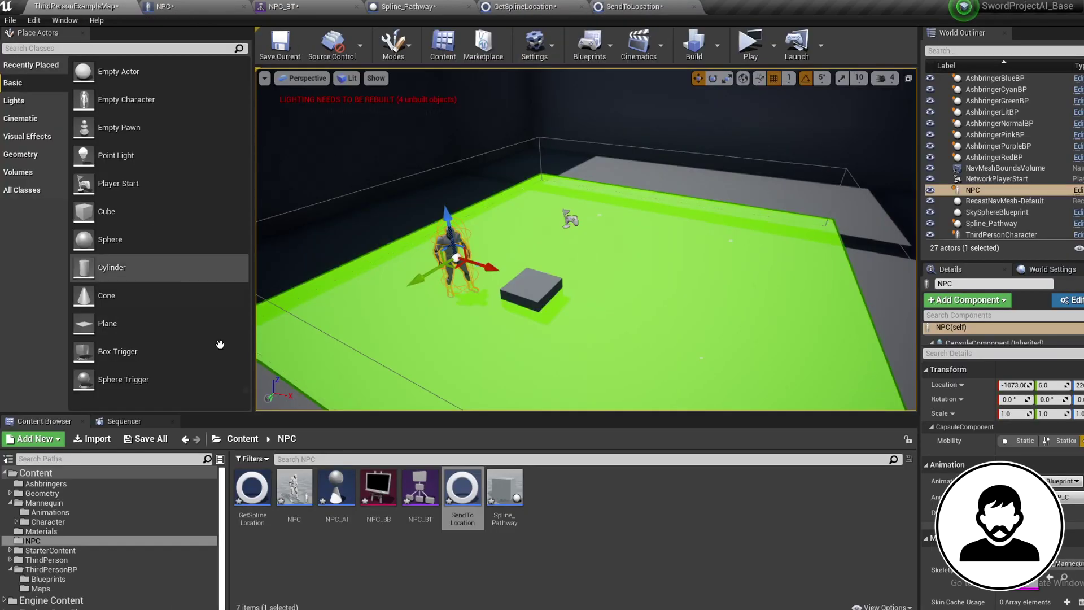
click(77, 6)
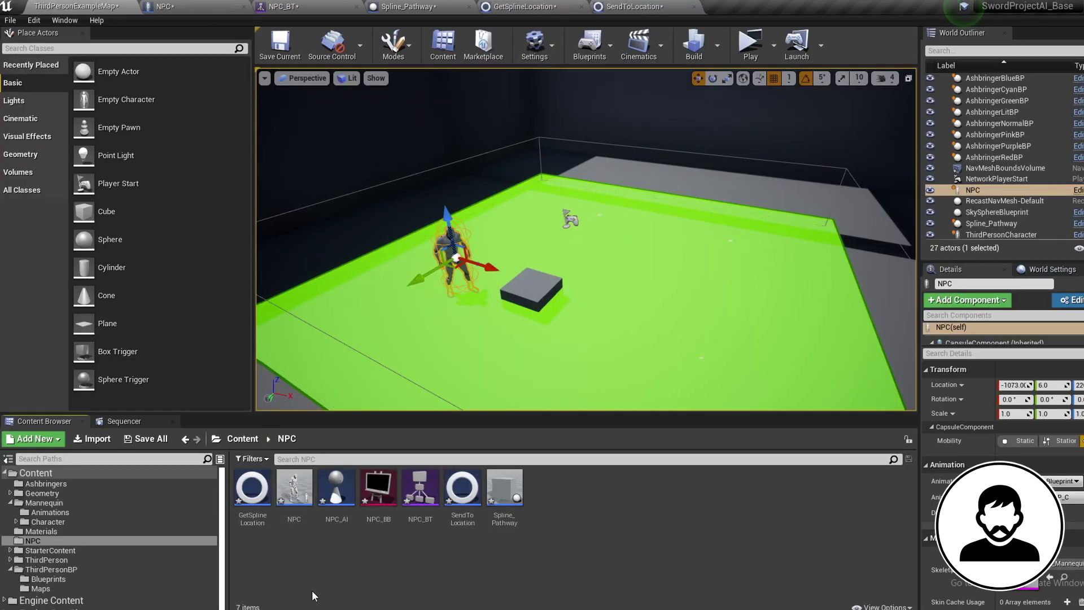
double_click(337, 486)
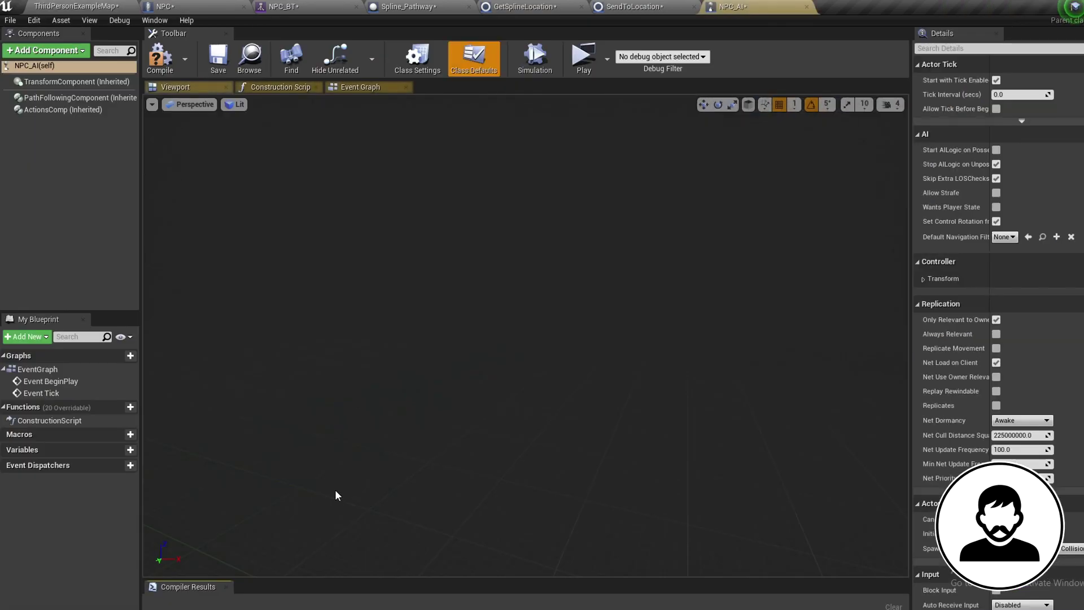
click(356, 86)
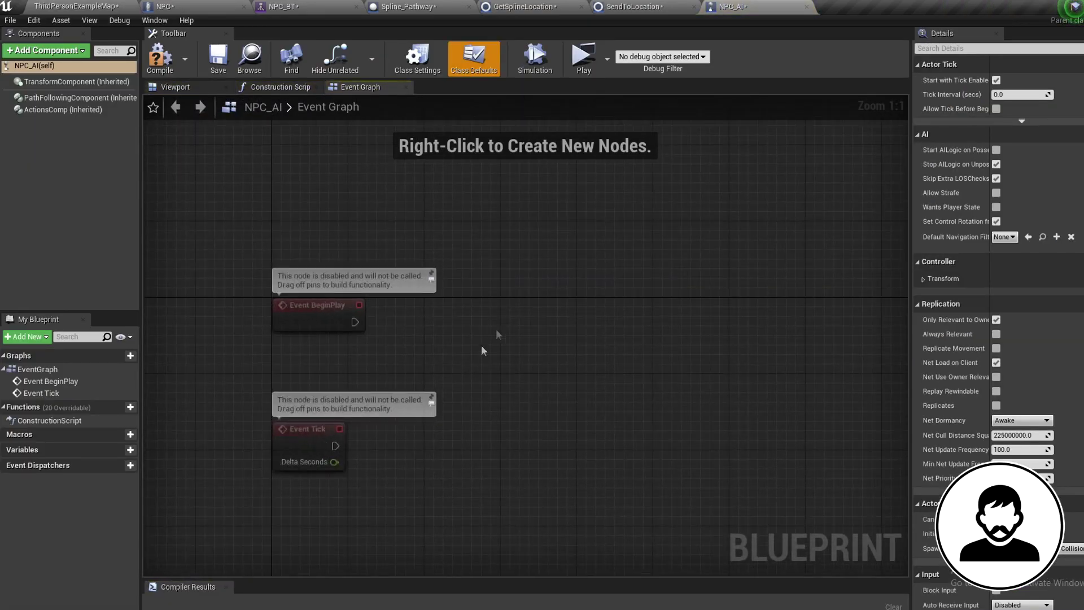
Run Behavior Tree with BTAsset NPC_BT from Event BeginPlay, then compile NPC_AI.
right_click(522, 297)
text(run behavior)
key(Return)
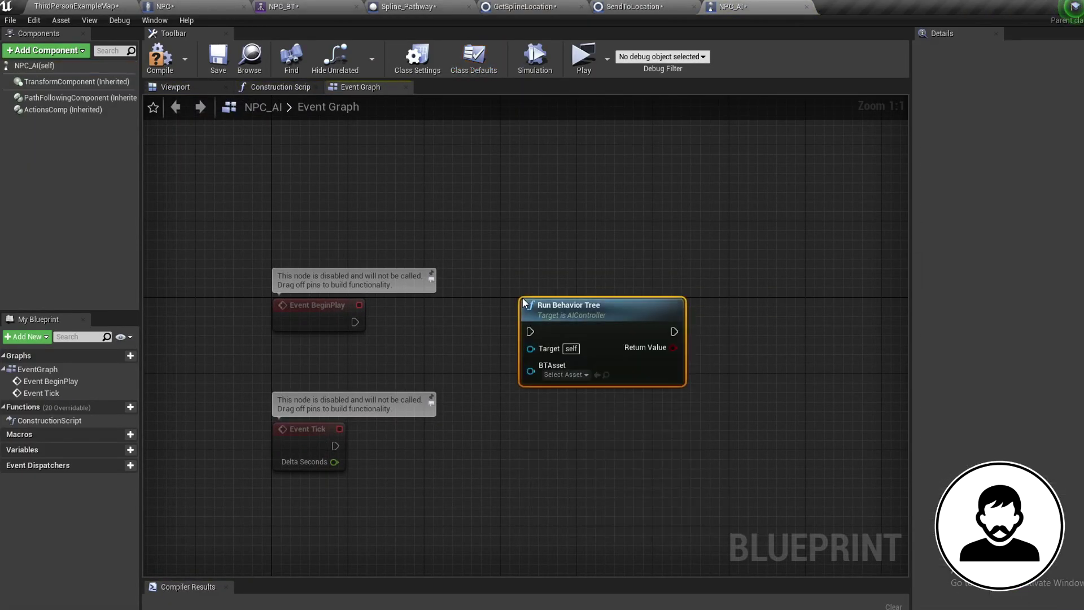
drag(354, 322, 490, 309)
click(564, 374)
click(603, 430)
click(170, 67)
Simulate the level to watch the NPC walk, then place a Timeline_0 key at 10.00.
click(79, 6)
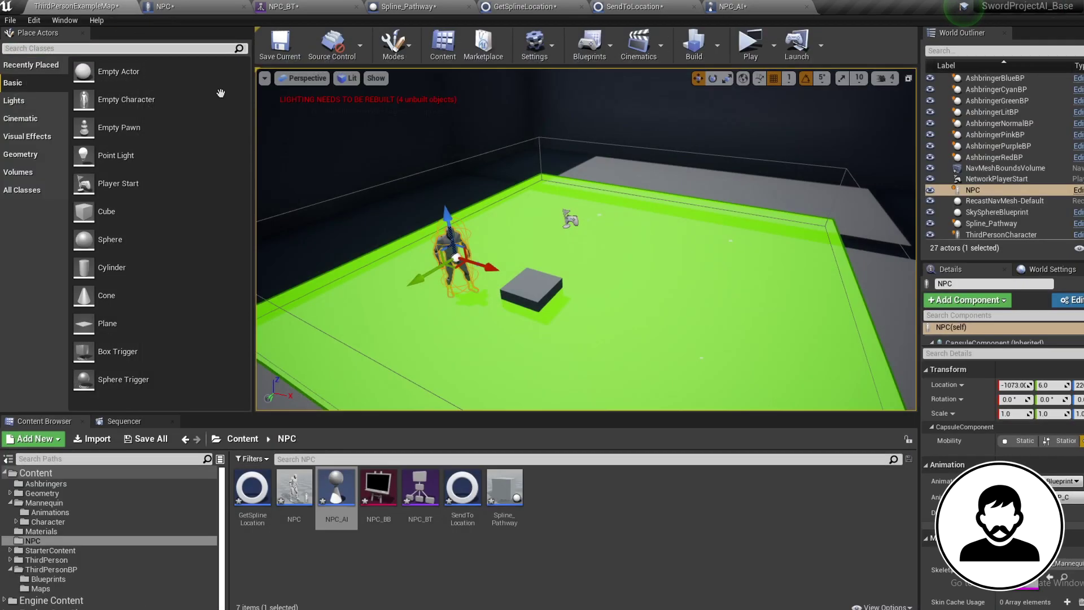
click(773, 45)
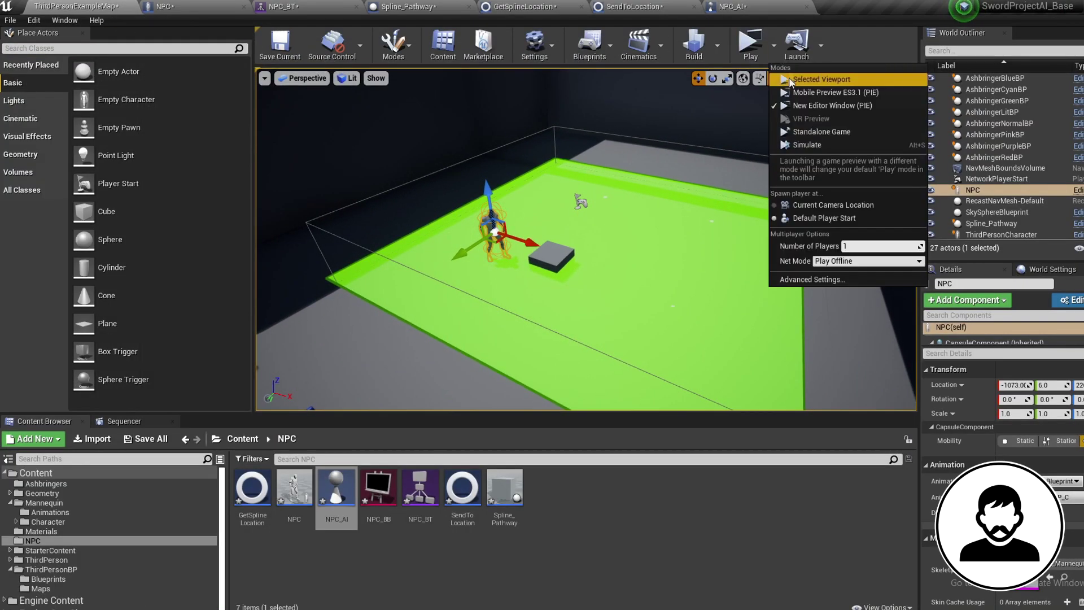
click(802, 145)
right_drag(661, 350, 657, 328)
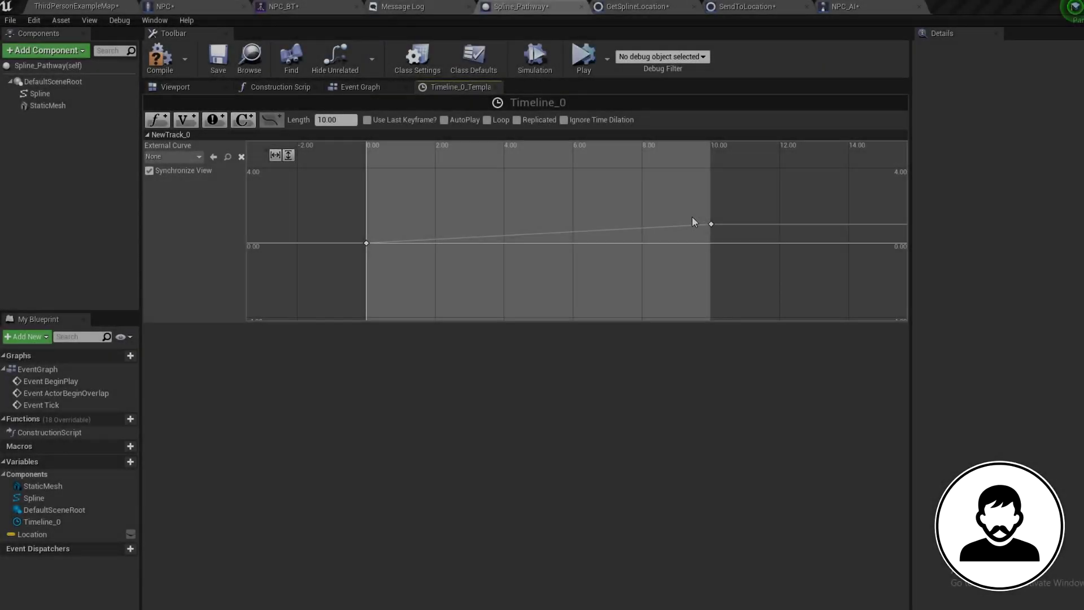
drag(692, 216, 710, 225)
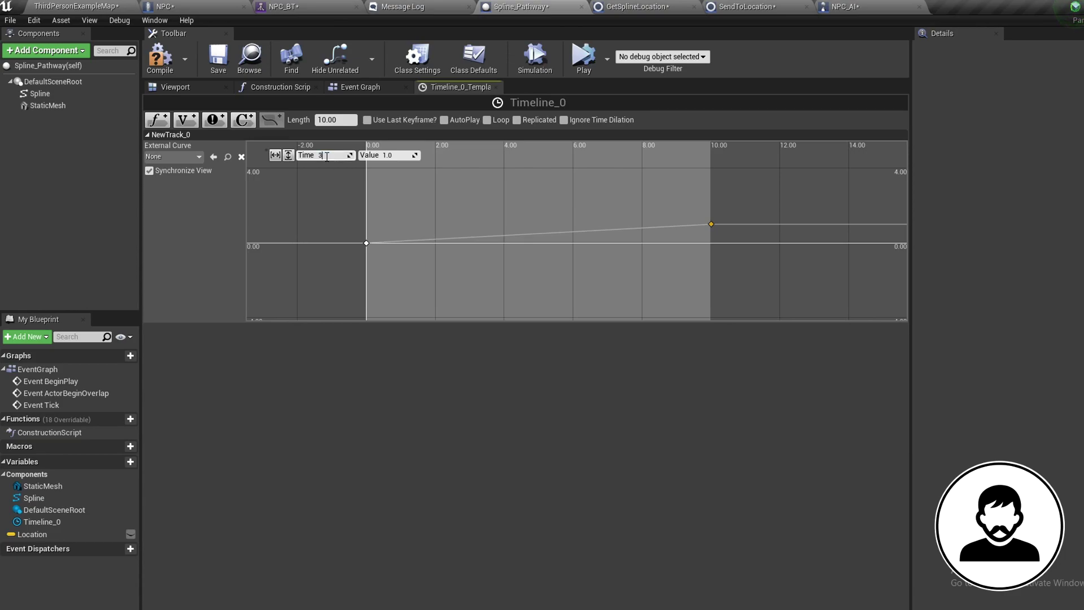